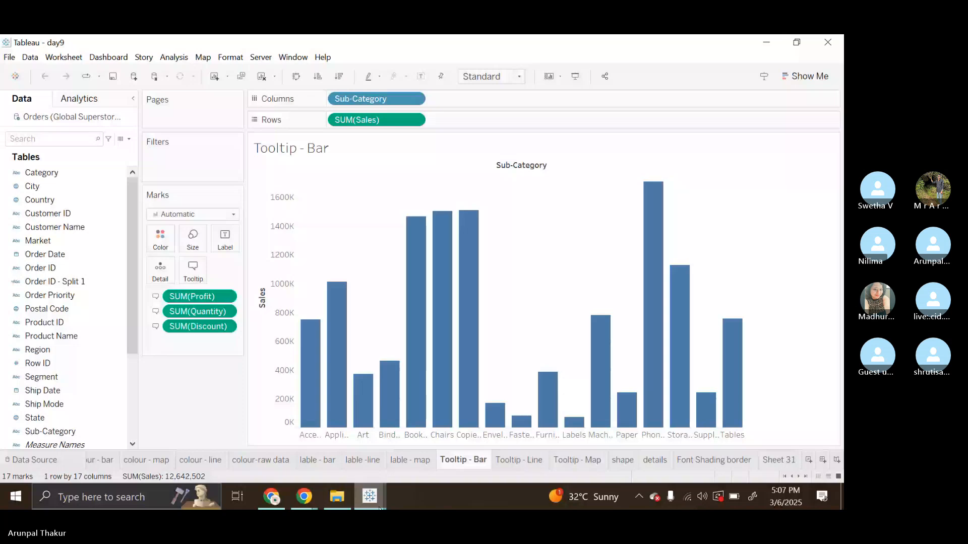
- Return to the Tooltip - Bar worksheet and remove Profit, Quantity and Discount from its tooltip marks
left_click(498, 459)
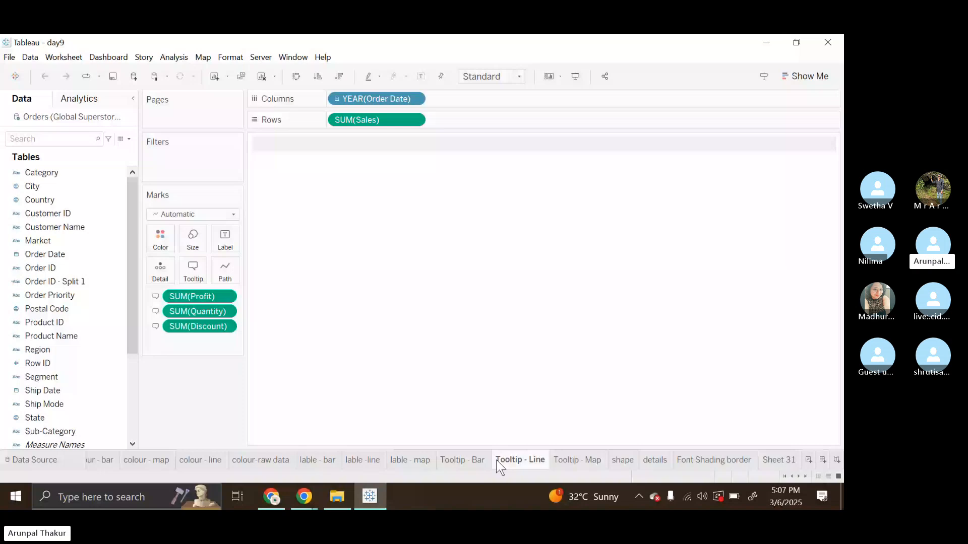
left_click(415, 461)
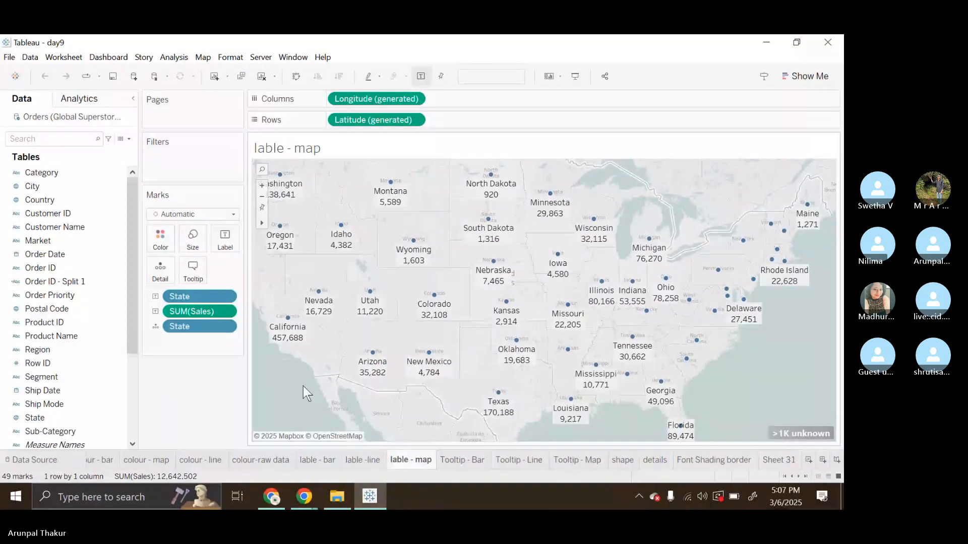
mouse_move(509, 324)
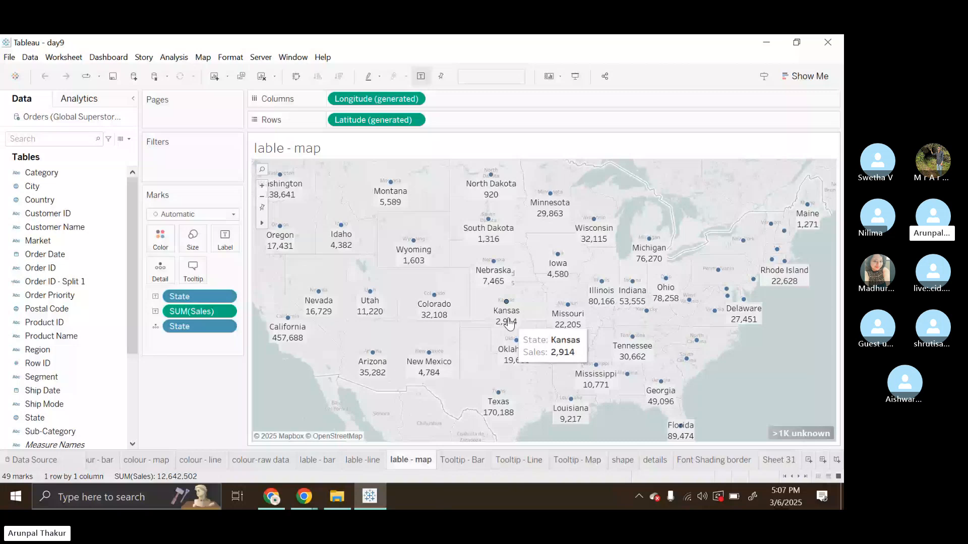
key("ctrl+Tab")
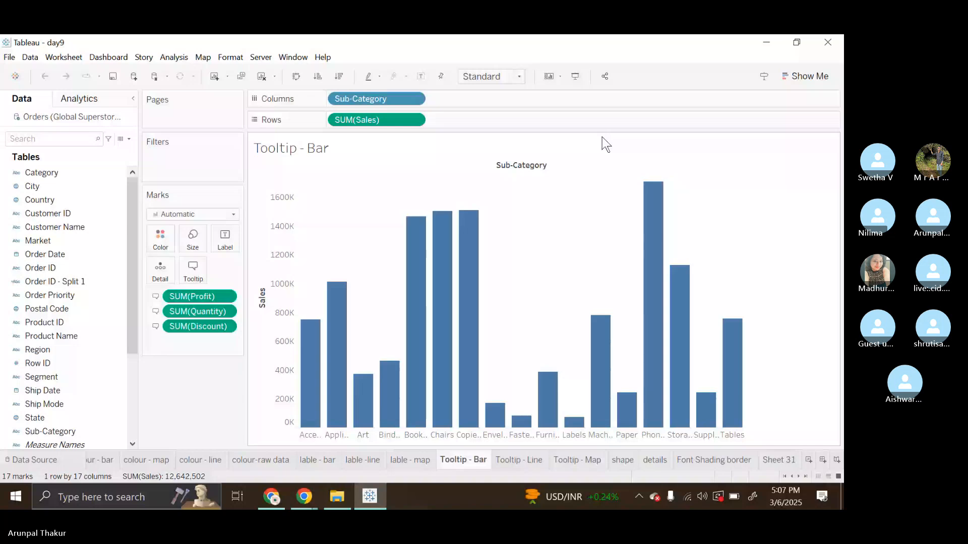
left_click_drag(194, 326, 192, 393)
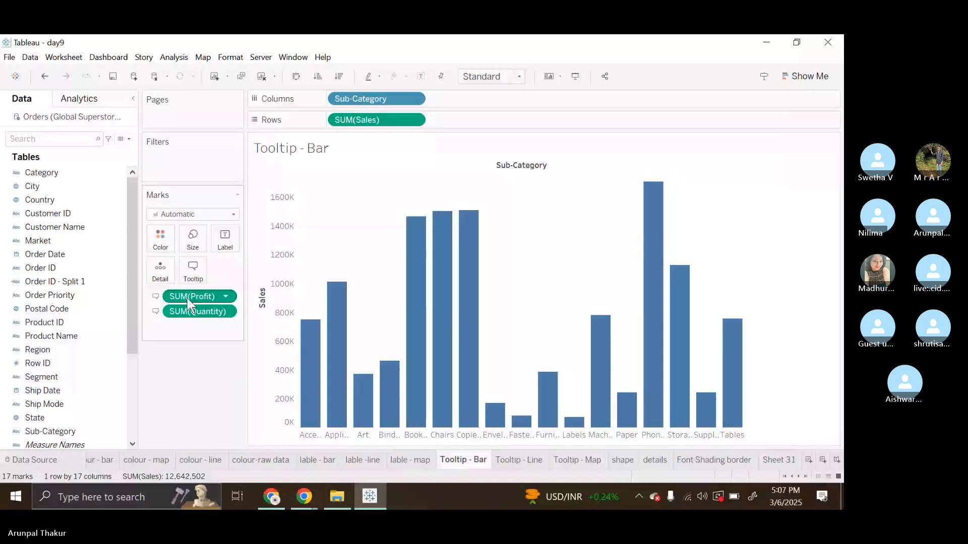
left_click_drag(187, 299, 431, 168)
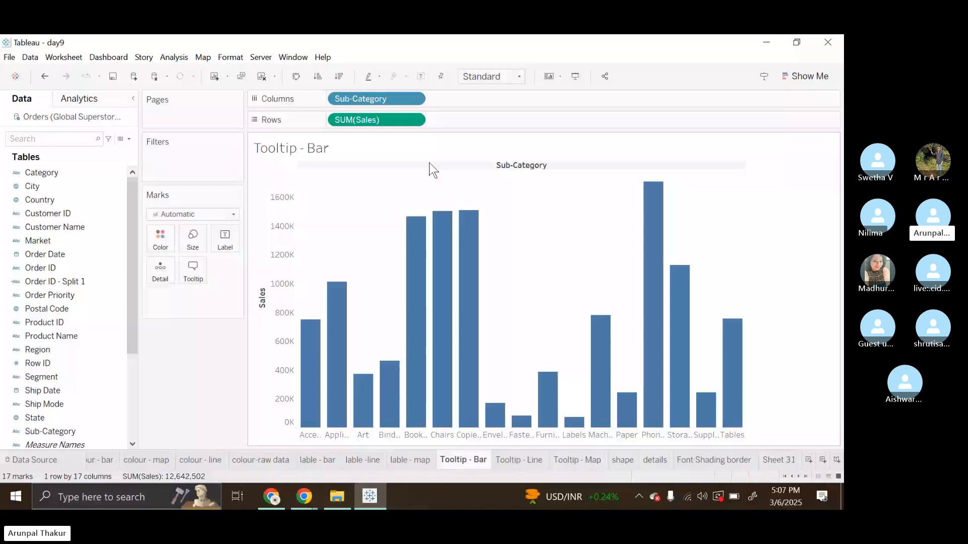
mouse_move(469, 253)
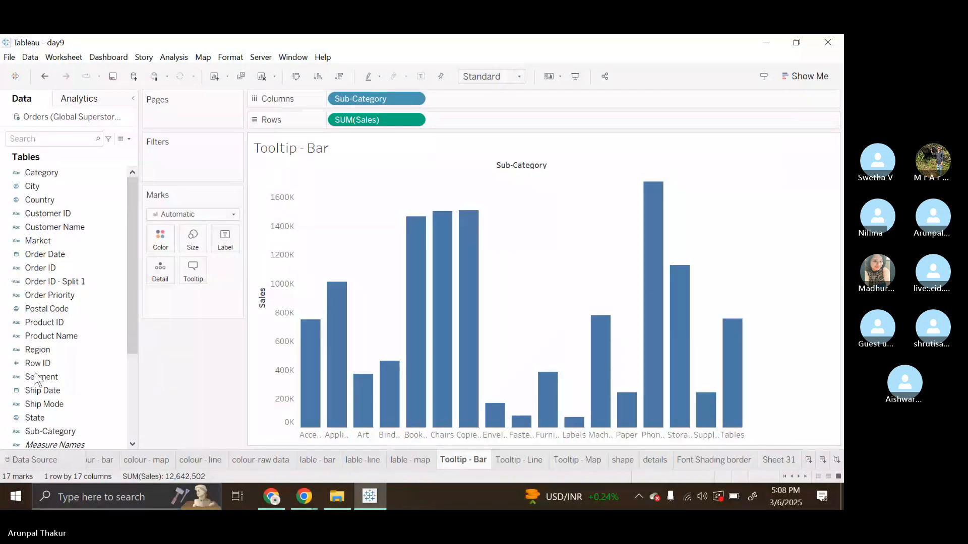
- Add the Profit measure to the bar chart's tooltip and undo the addition
scroll(35, 380, "down", 3)
left_click(57, 364)
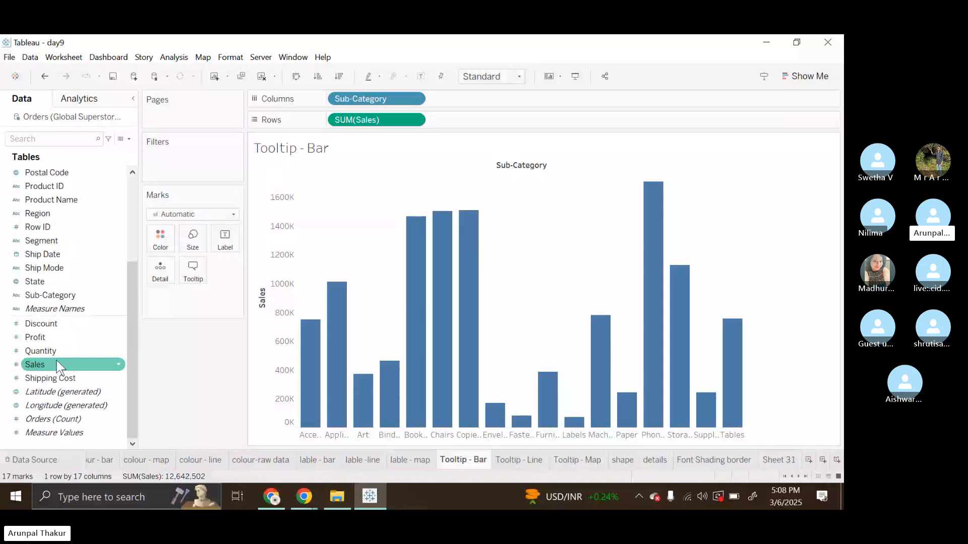
left_click(49, 341)
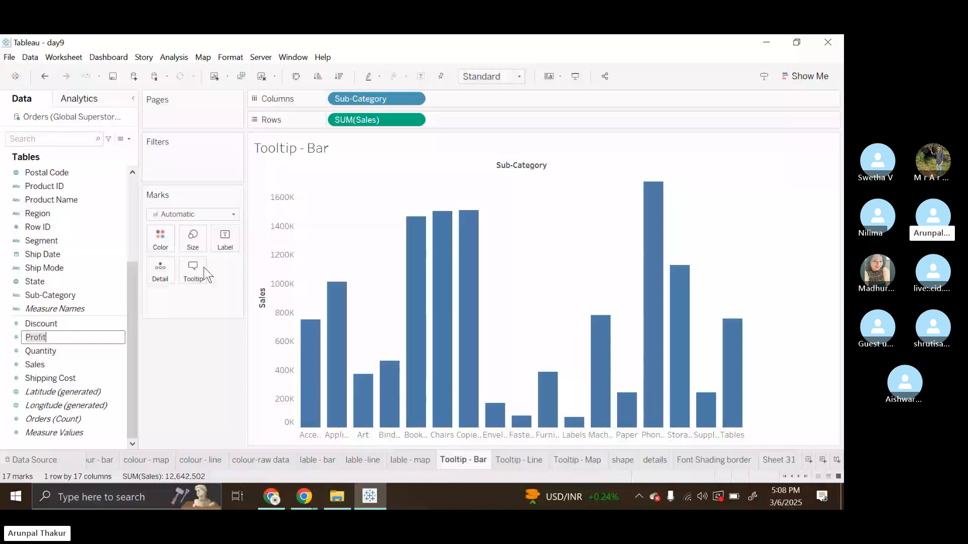
left_click_drag(36, 337, 204, 267)
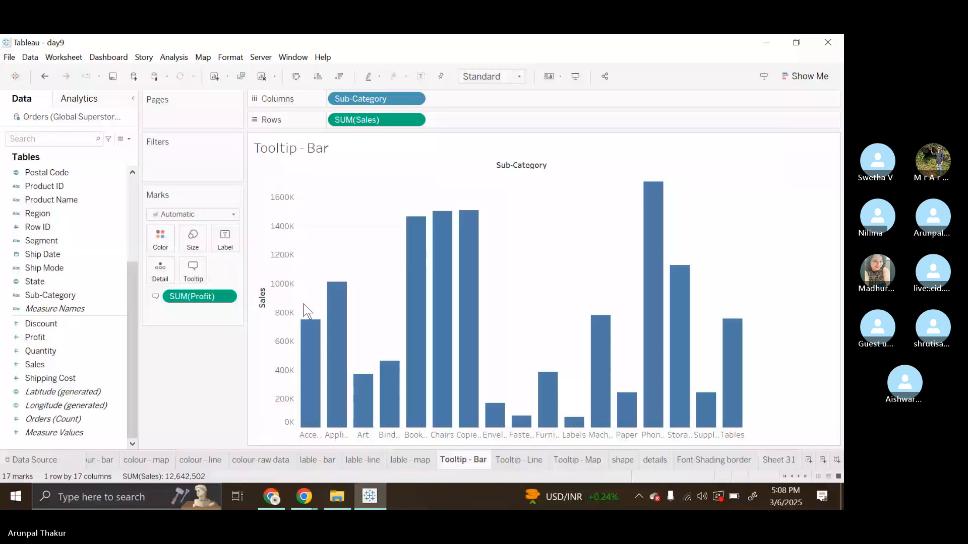
key("ctrl+z")
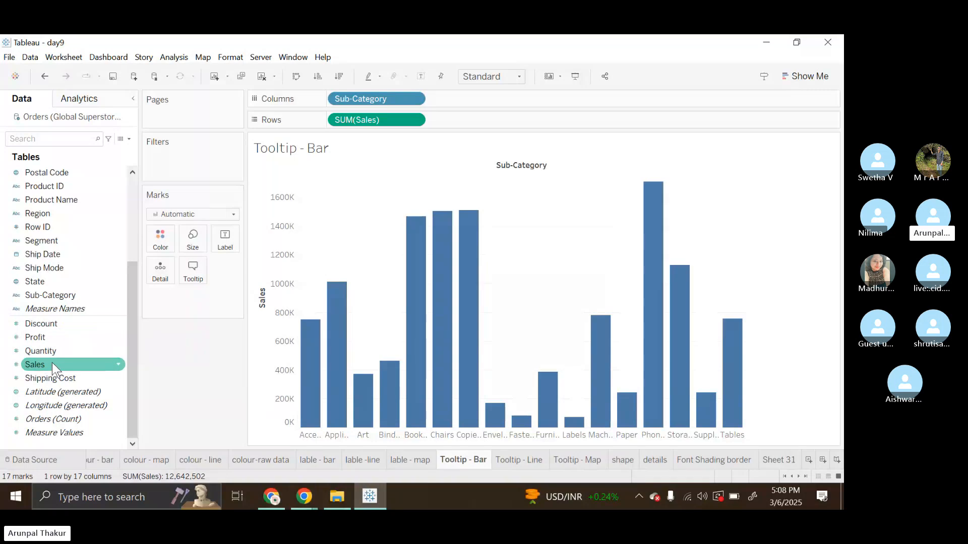
- Add the Profit, Discount and Quantity measures to the bar chart's tooltip
left_click_drag(48, 367, 172, 276)
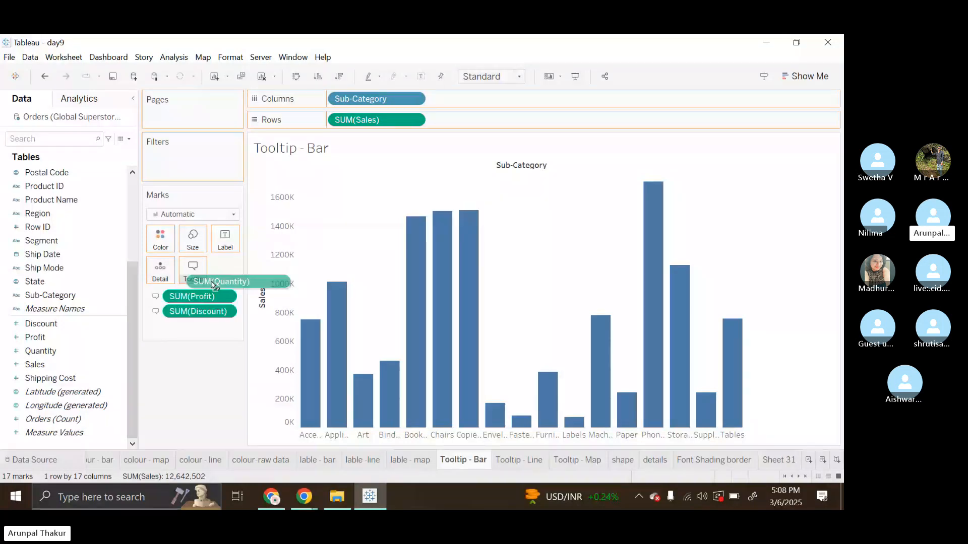
left_click_drag(212, 283, 211, 279)
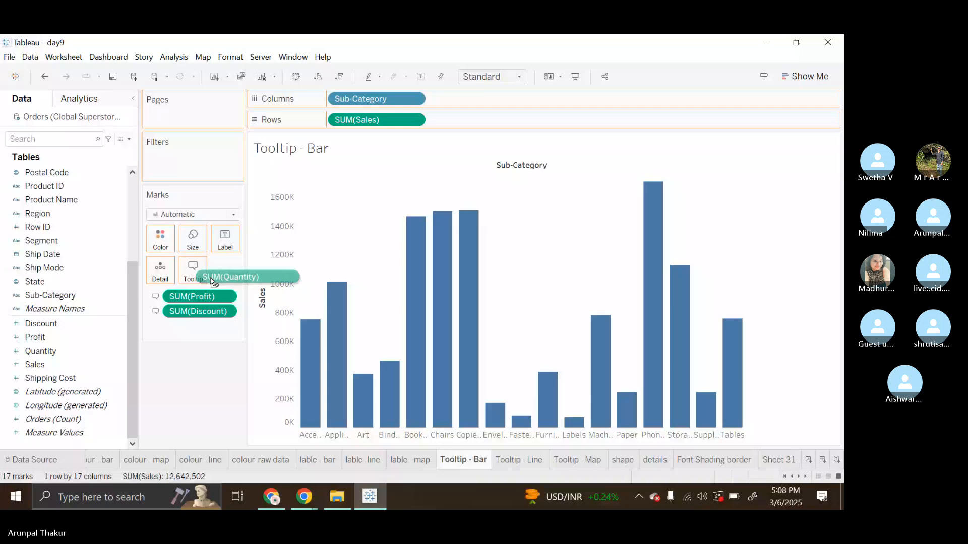
left_click_drag(211, 280, 211, 281)
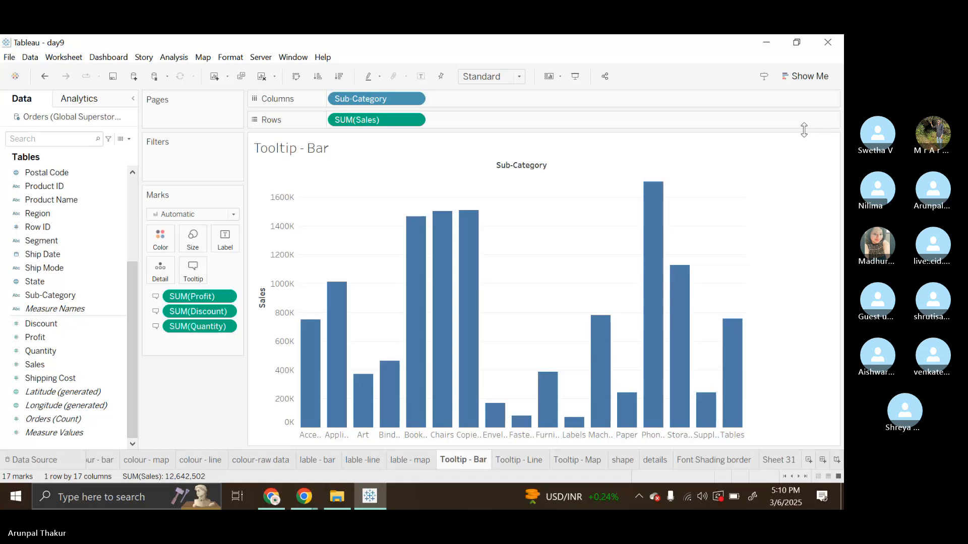
- Review the Tooltip - Line, Tooltip - Map, shape, lable - map and lable -line worksheets
left_click(522, 463)
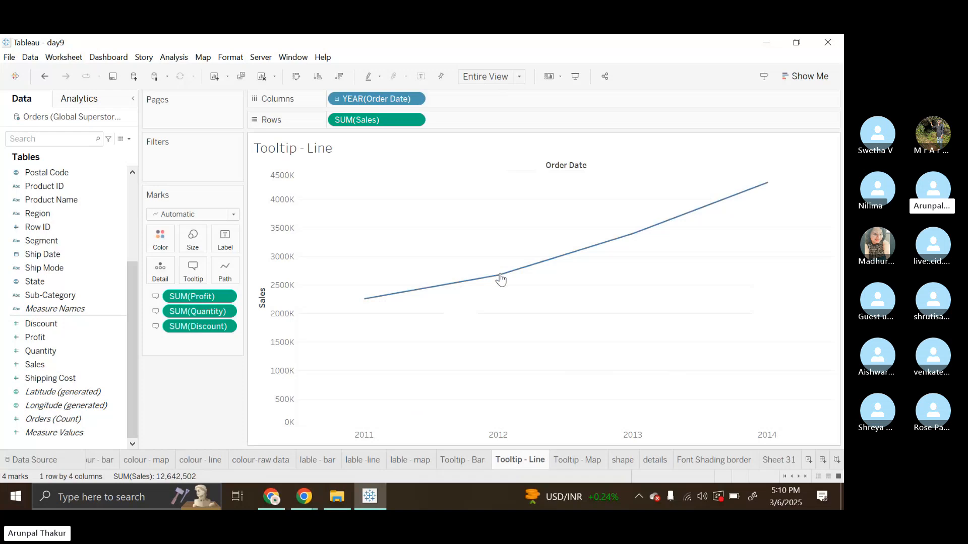
mouse_move(500, 278)
mouse_move(735, 201)
left_click(570, 461)
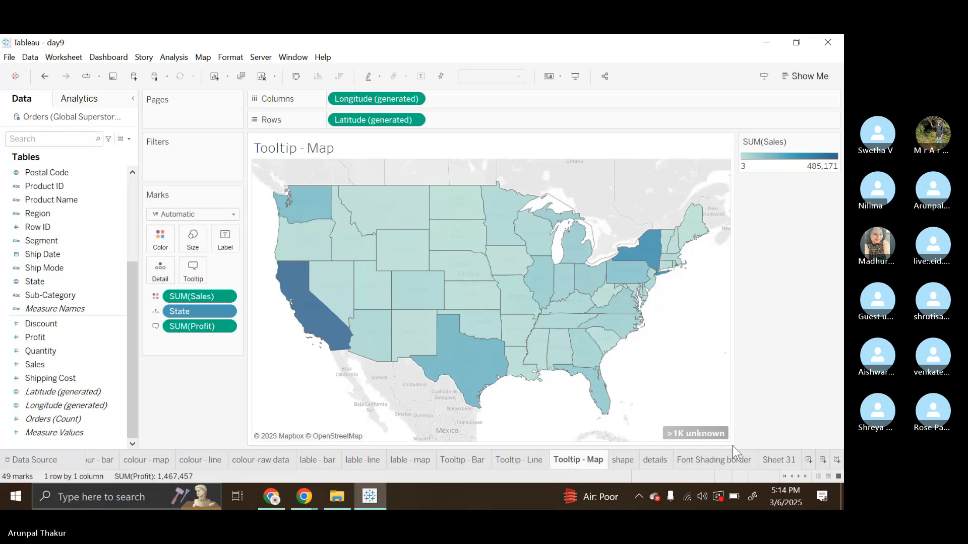
left_click(623, 463)
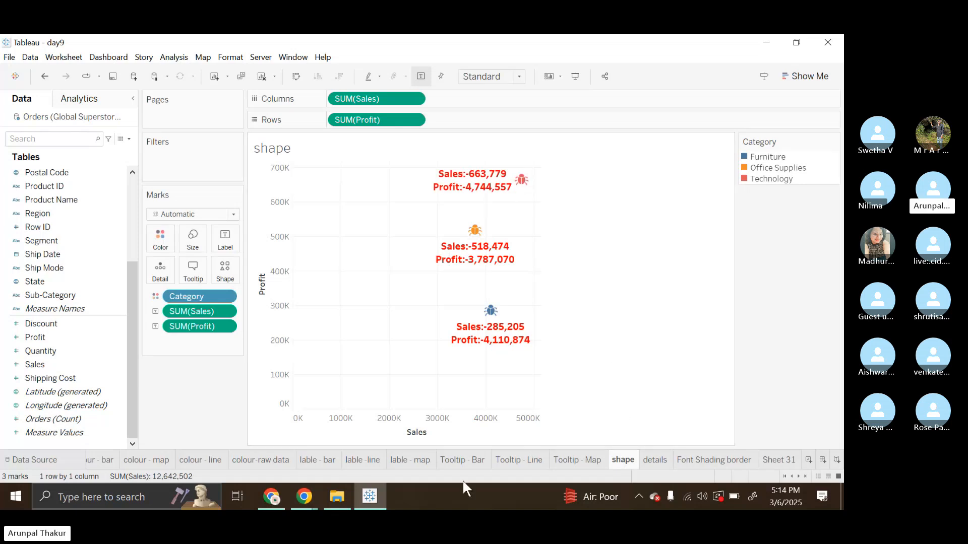
left_click(406, 461)
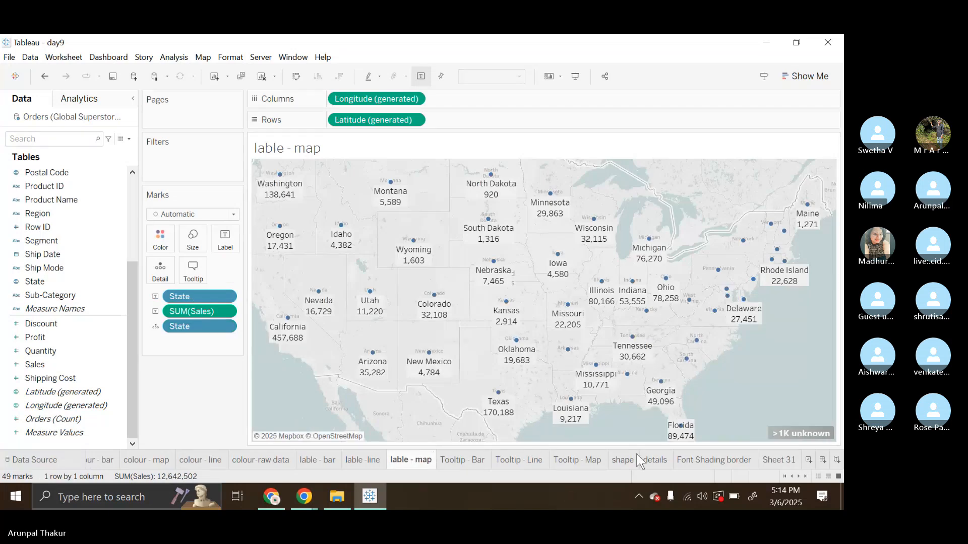
left_click(363, 463)
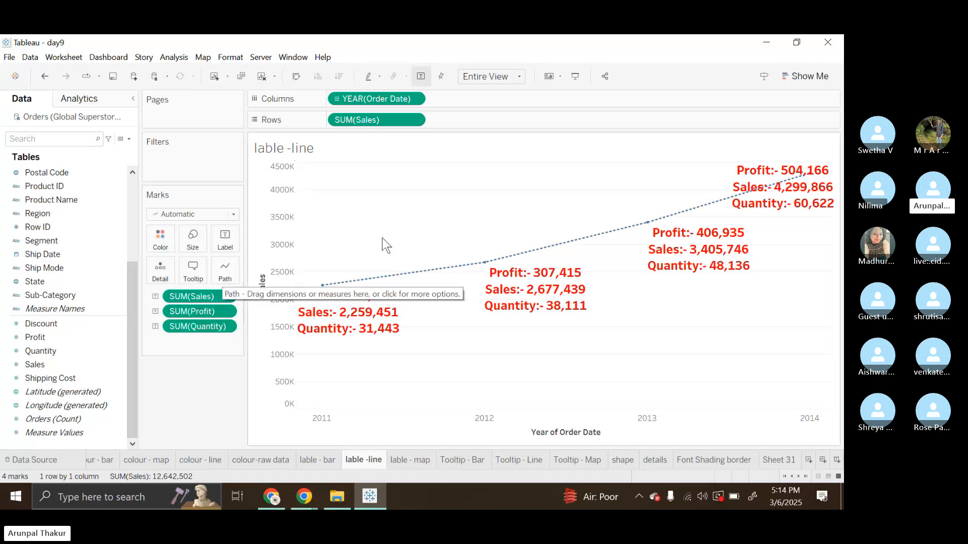
- Remove the Sales and Profit labels from the category marks on the shape worksheet
left_click(620, 459)
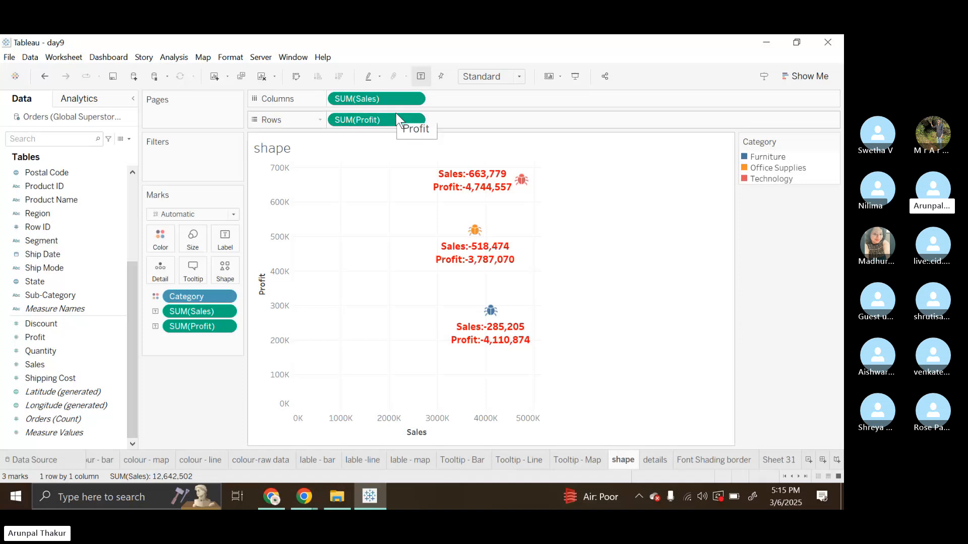
mouse_move(523, 180)
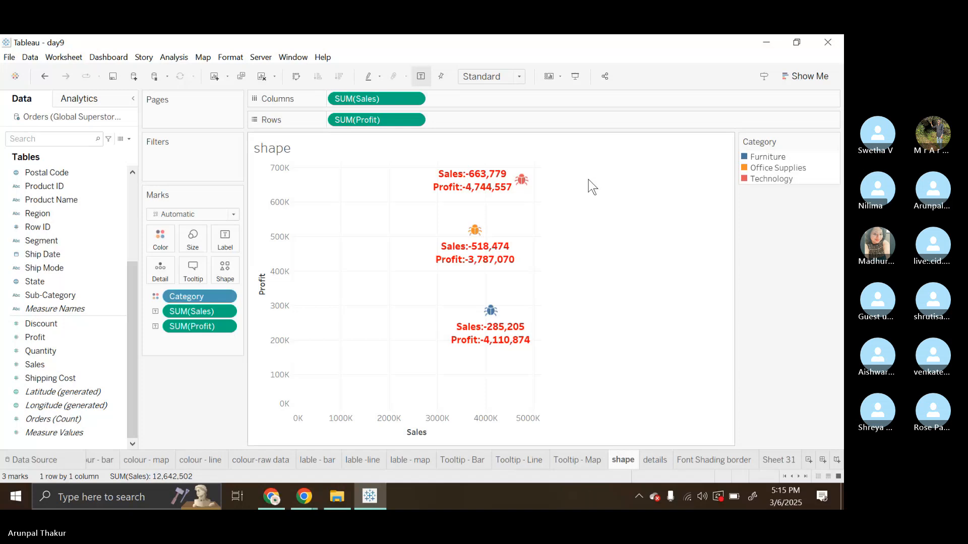
mouse_move(502, 192)
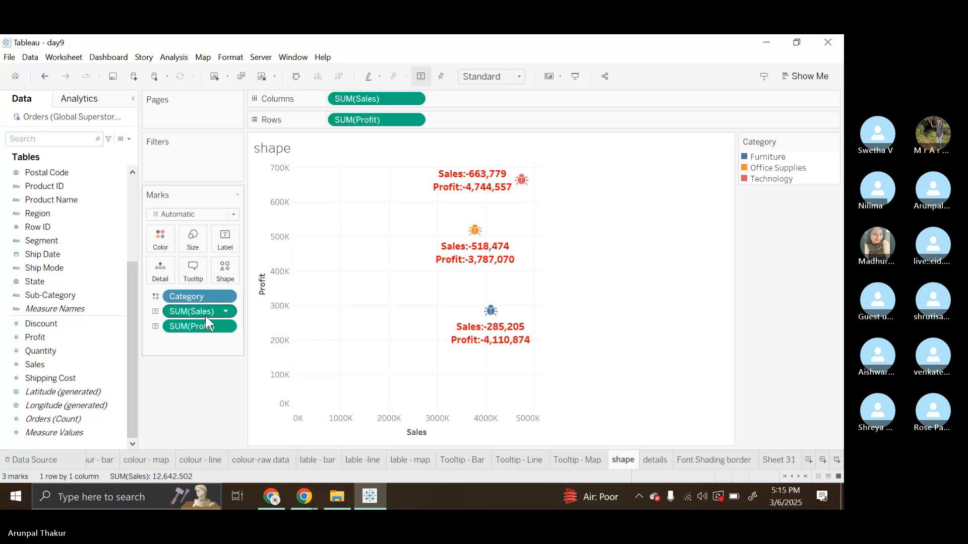
left_click_drag(206, 316, 203, 377)
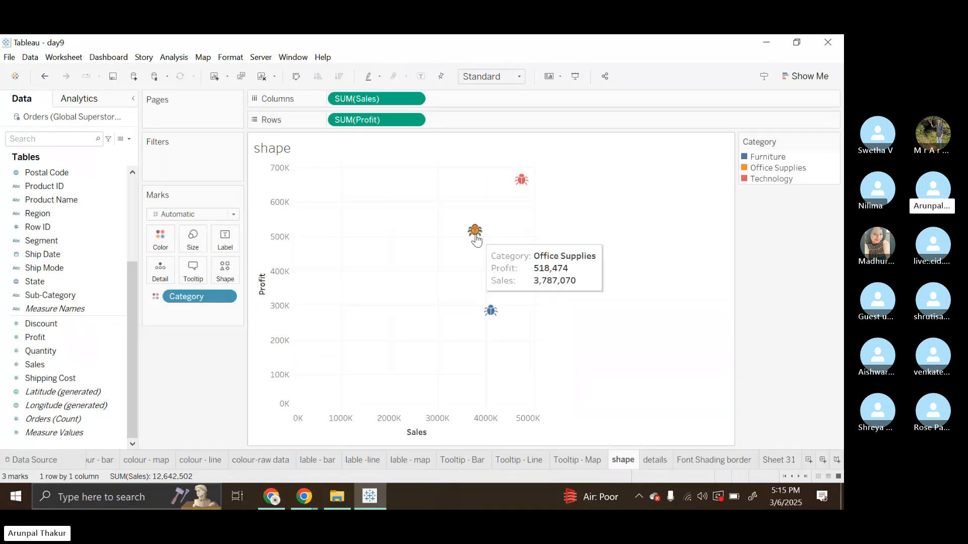
mouse_move(488, 318)
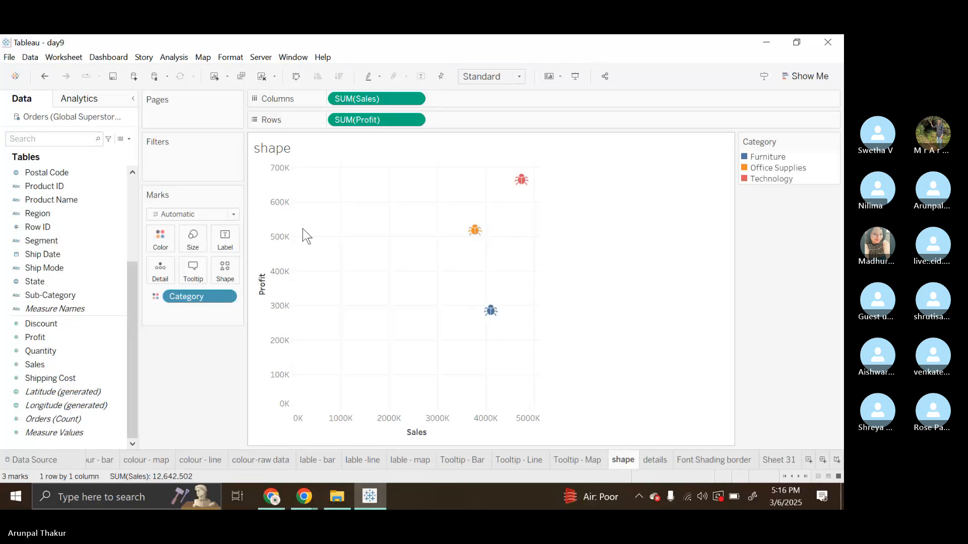
- Look over the label options and the category marks' tooltips, and temporarily add Quantity to the tooltip before removing it
left_click(226, 248)
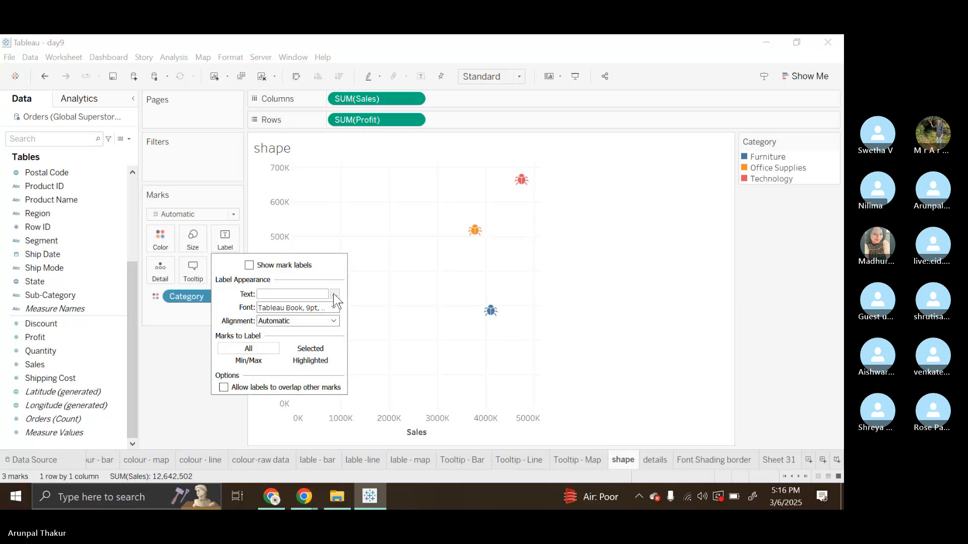
left_click(684, 245)
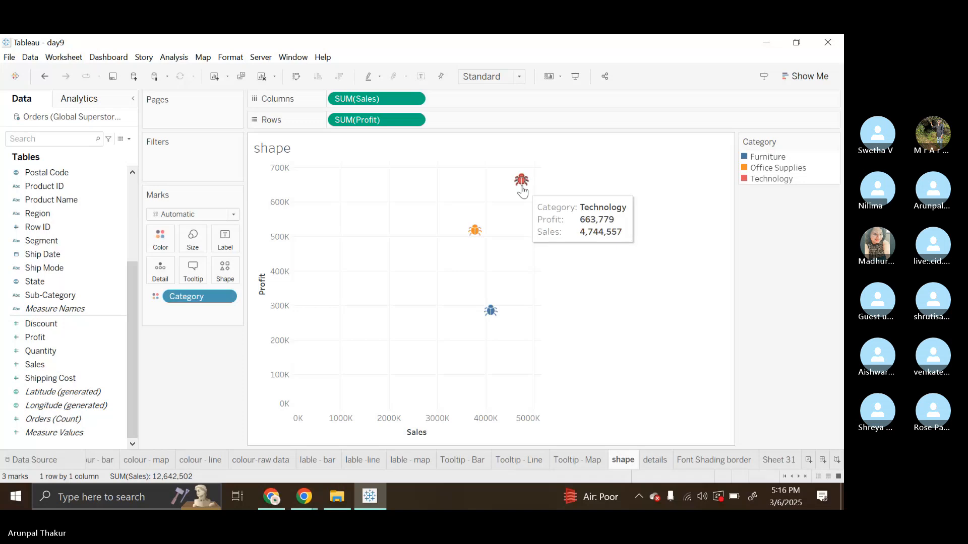
mouse_move(485, 237)
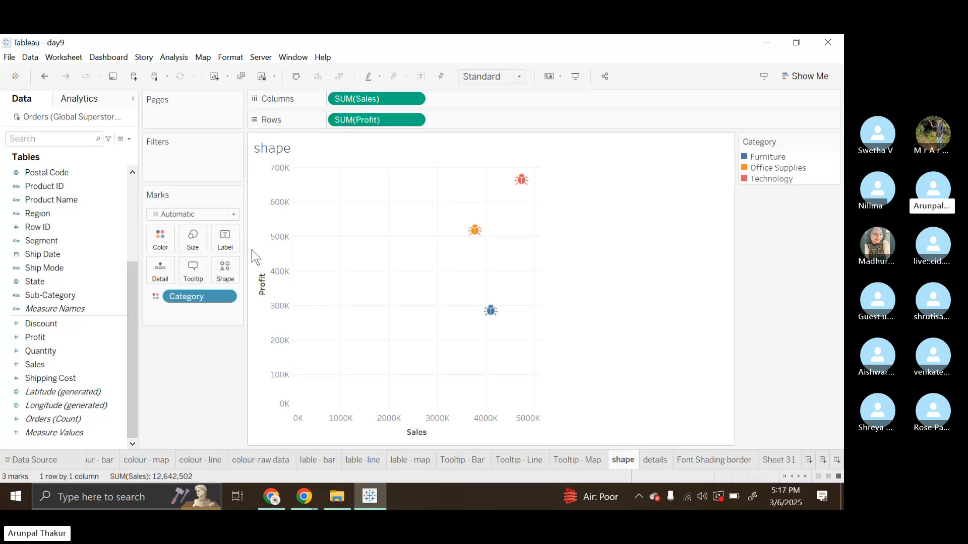
mouse_move(474, 228)
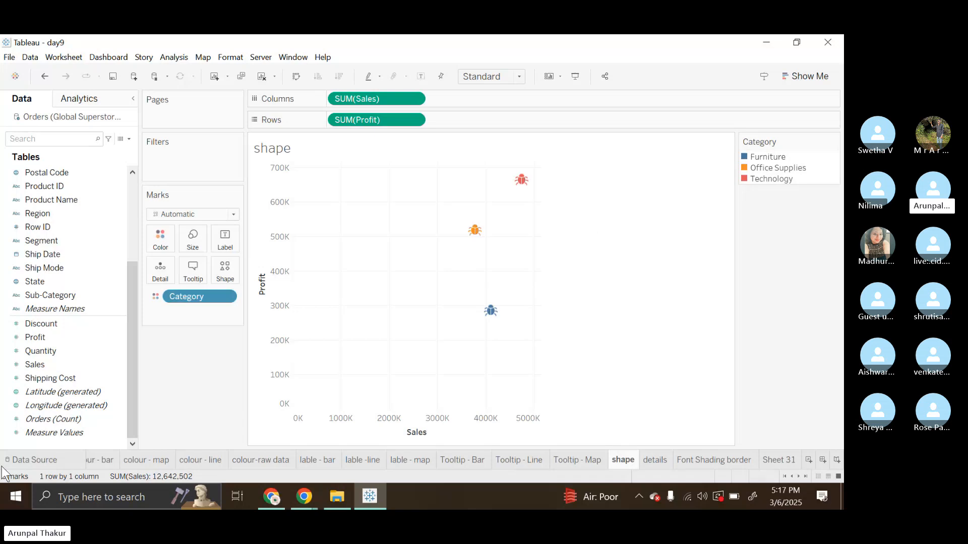
left_click_drag(42, 351, 193, 272)
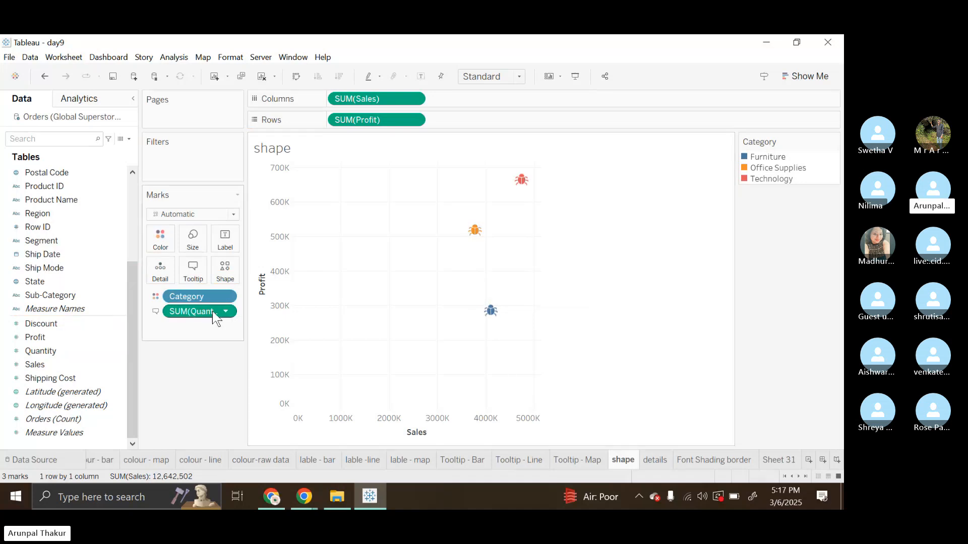
left_click_drag(213, 312, 209, 381)
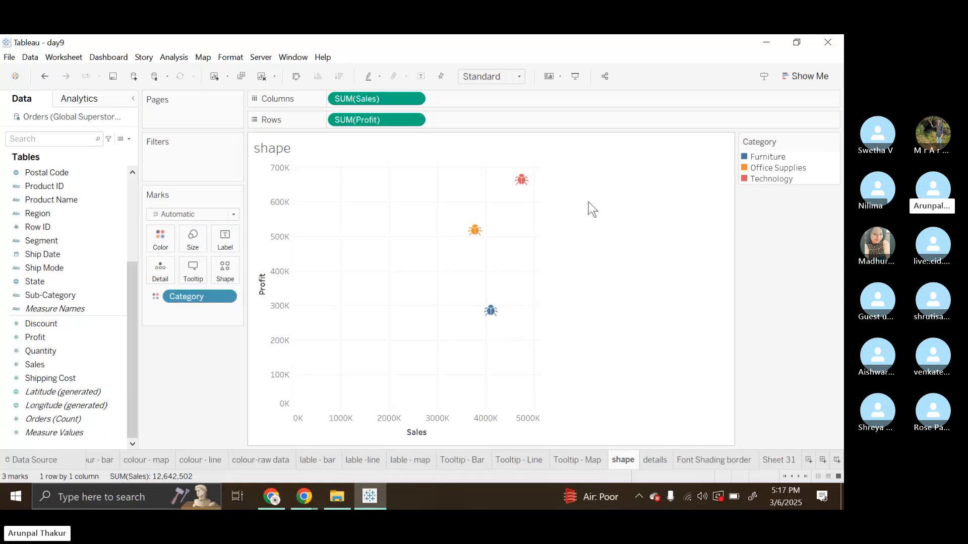
- Change the category marks' shape to the black snowman from the Weather palette
left_click(228, 281)
left_click(250, 340)
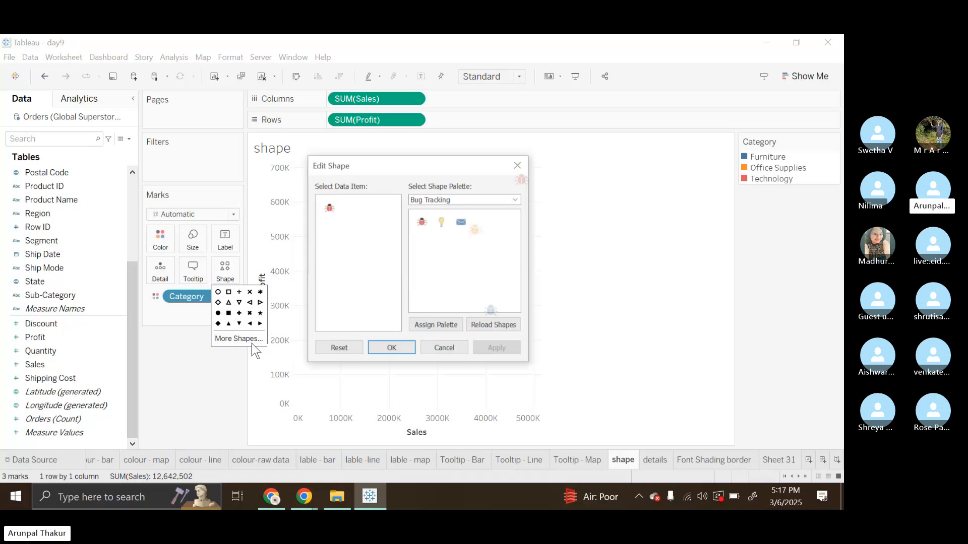
left_click(517, 199)
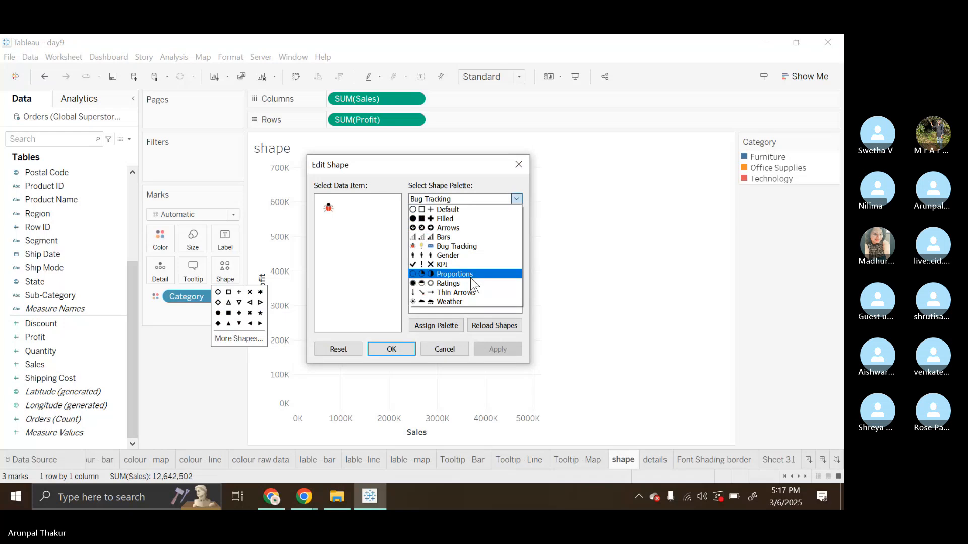
left_click(455, 301)
left_click(441, 240)
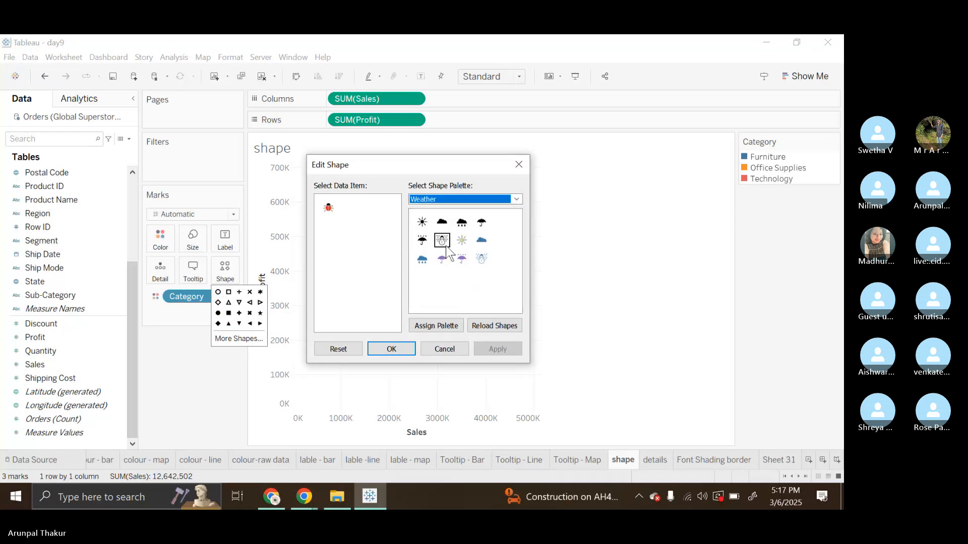
left_click(498, 349)
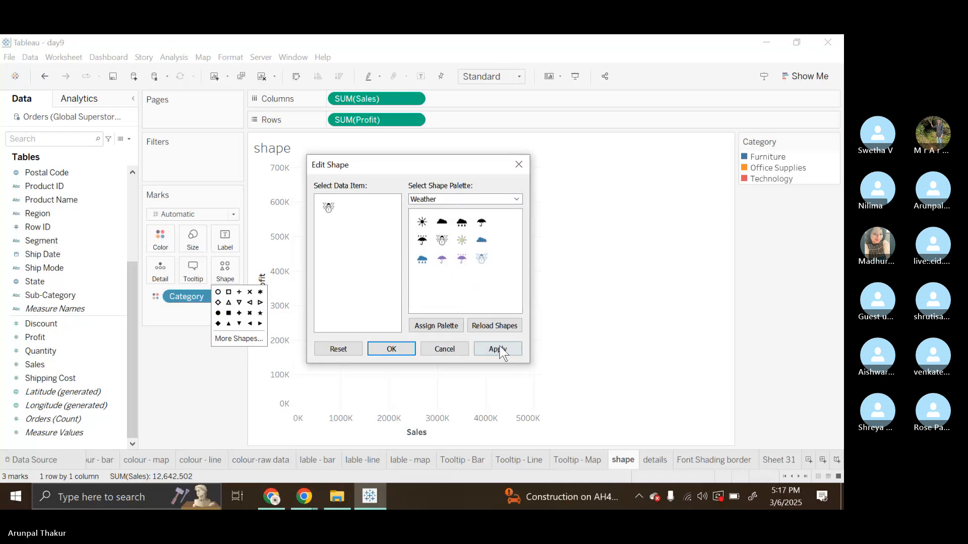
left_click(431, 357)
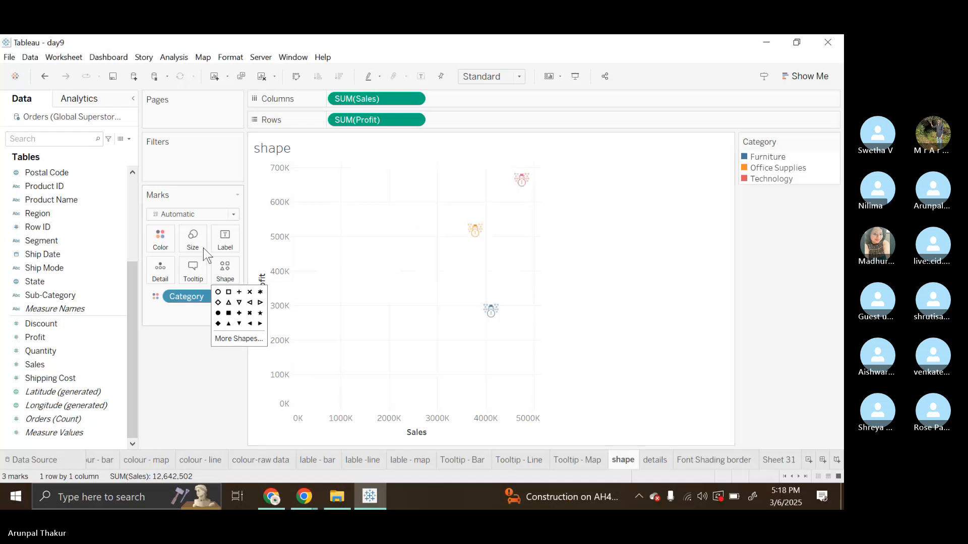
- Adjust the size of the category marks on the shape worksheet
left_click(192, 238)
mouse_move(237, 268)
left_mouse_down()
mouse_move(257, 271)
mouse_move(237, 268)
left_mouse_up()
left_click(556, 262)
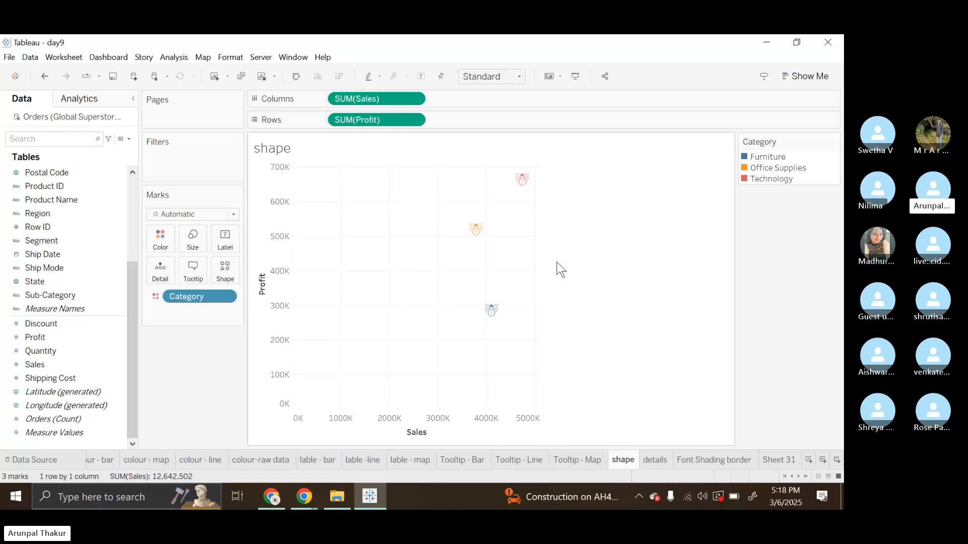
mouse_move(528, 185)
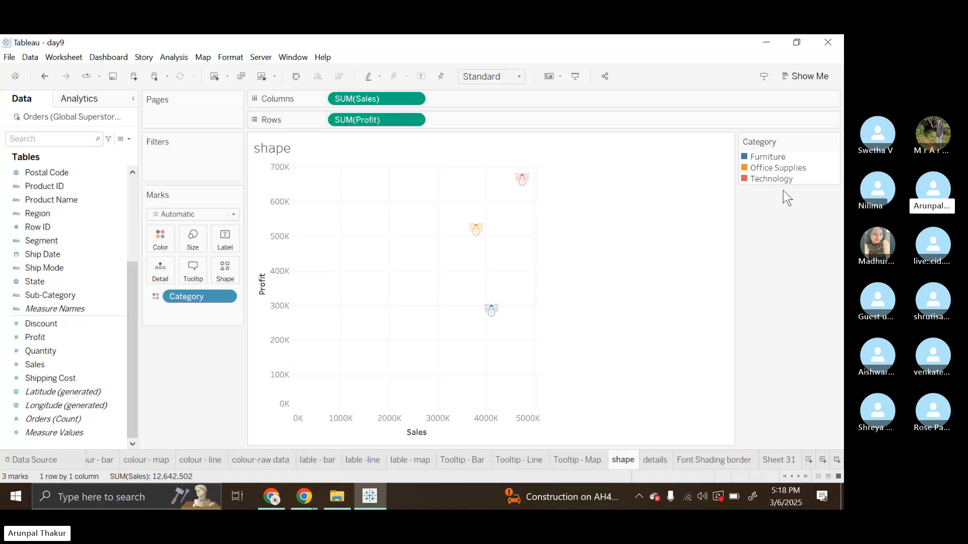
- On the details worksheet, try coloring the sales bars by Market and return Market to Detail
left_click(662, 459)
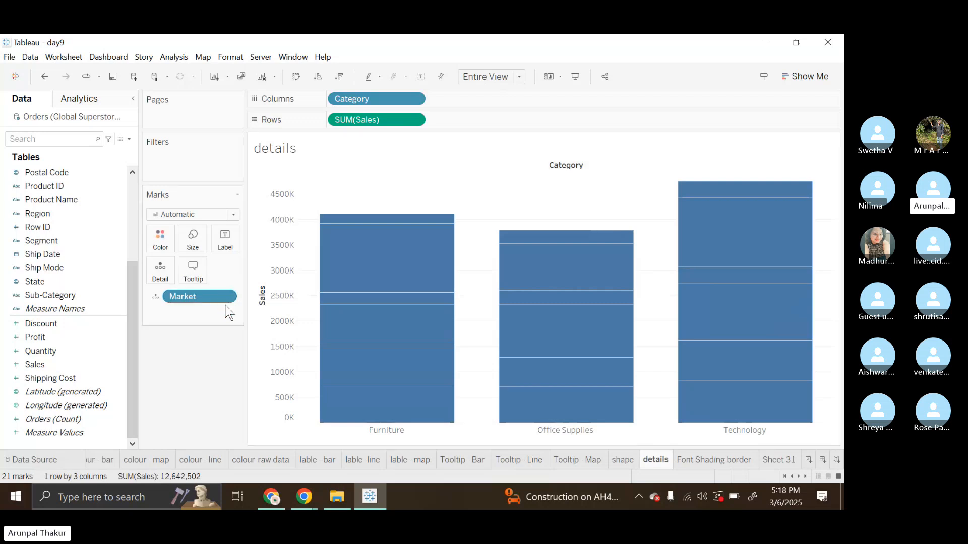
left_click_drag(212, 296, 160, 244)
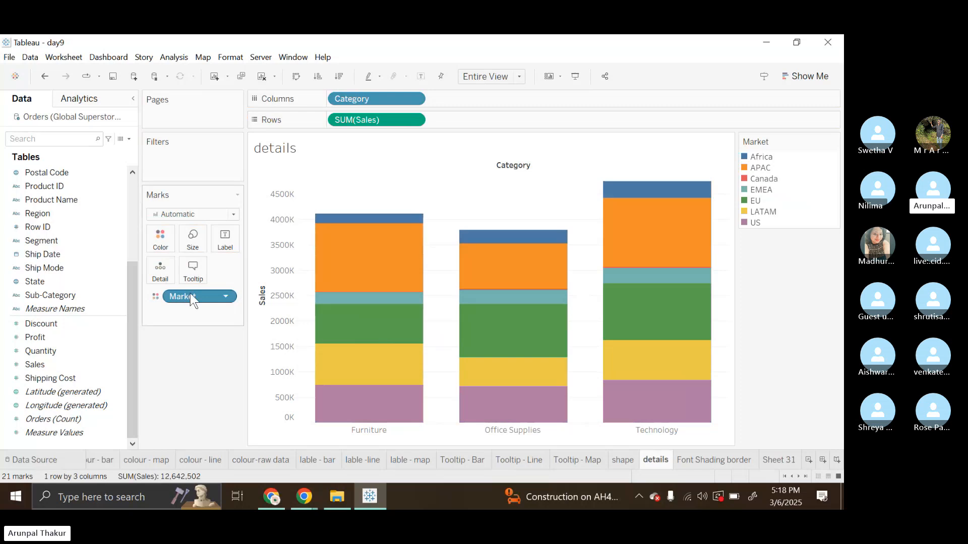
left_click_drag(189, 293, 154, 265)
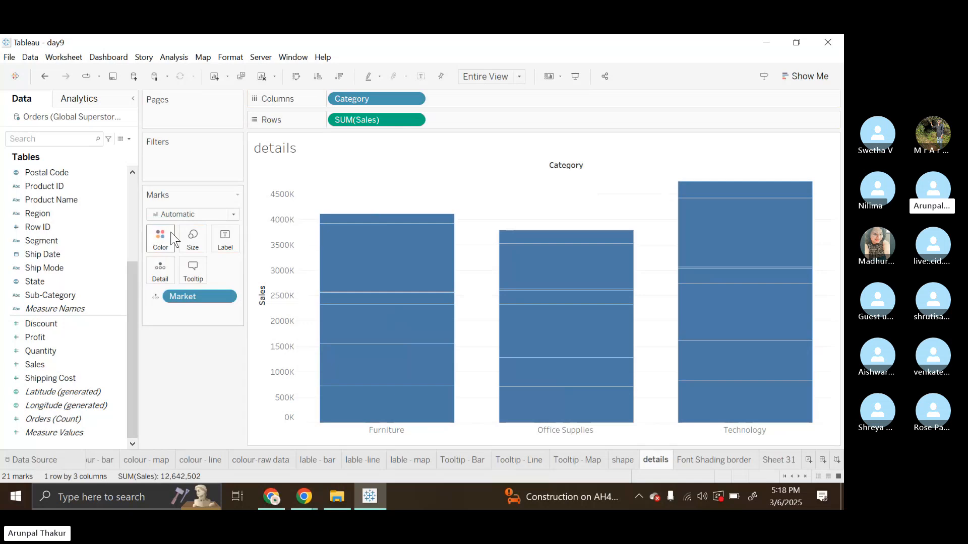
mouse_move(400, 345)
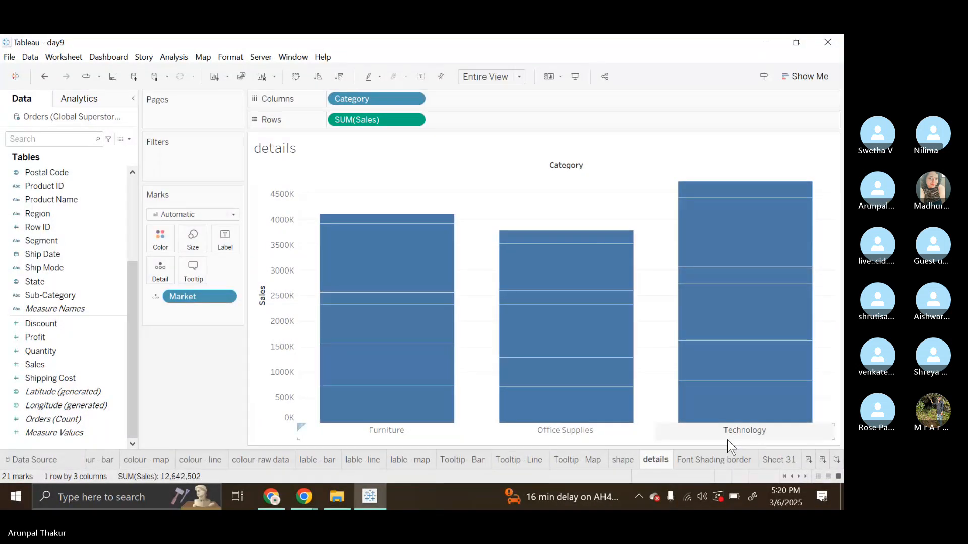
- Clear all worksheet formatting from the Font Shading border table
left_click(737, 460)
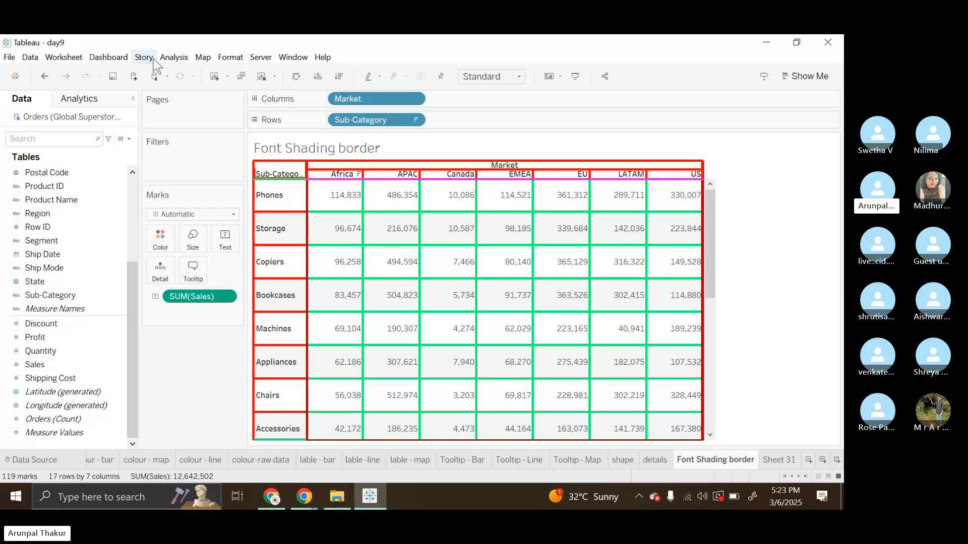
left_click(228, 78)
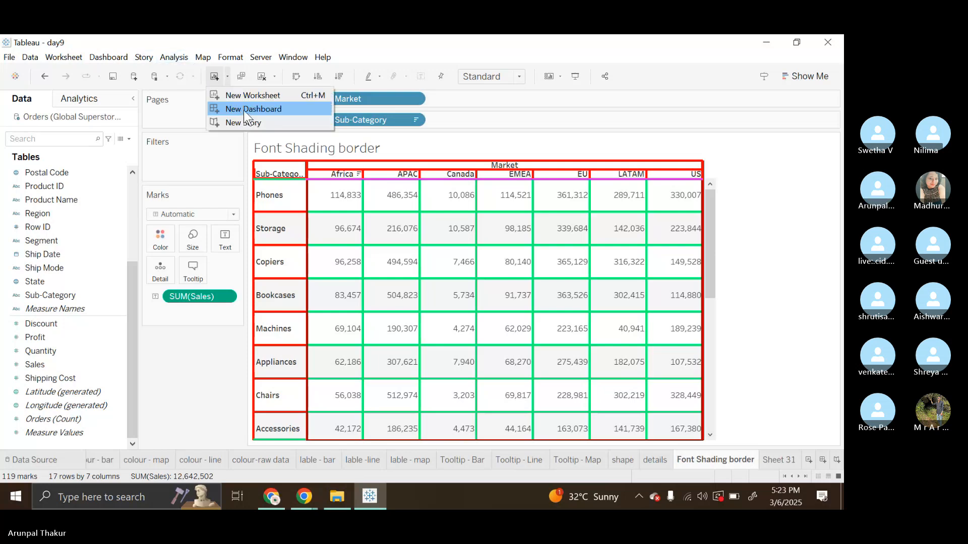
left_click(275, 77)
left_click(274, 76)
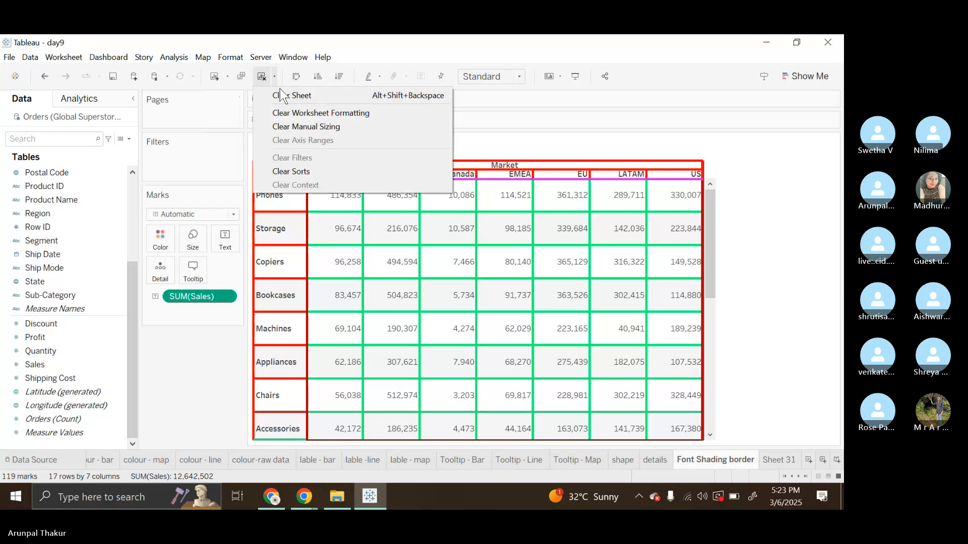
left_click(320, 114)
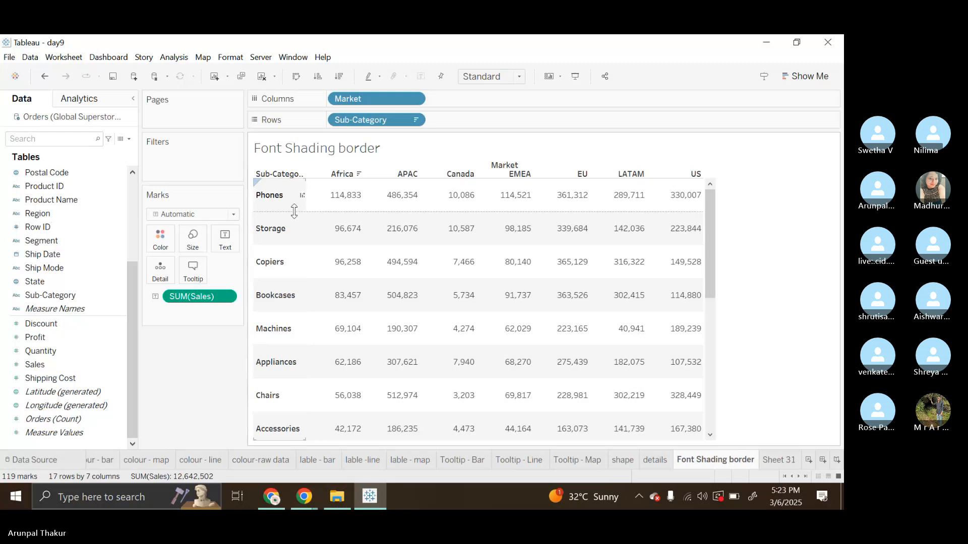
- Reduce the row height of the sub-category table until all rows from Phones to Labels fit in the view
left_click_drag(299, 202, 296, 228)
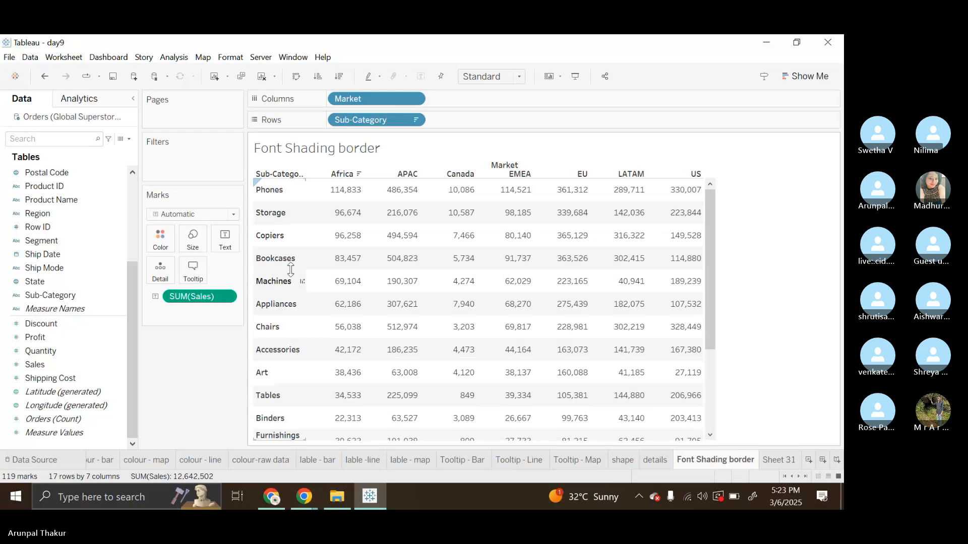
left_click_drag(291, 270, 289, 266)
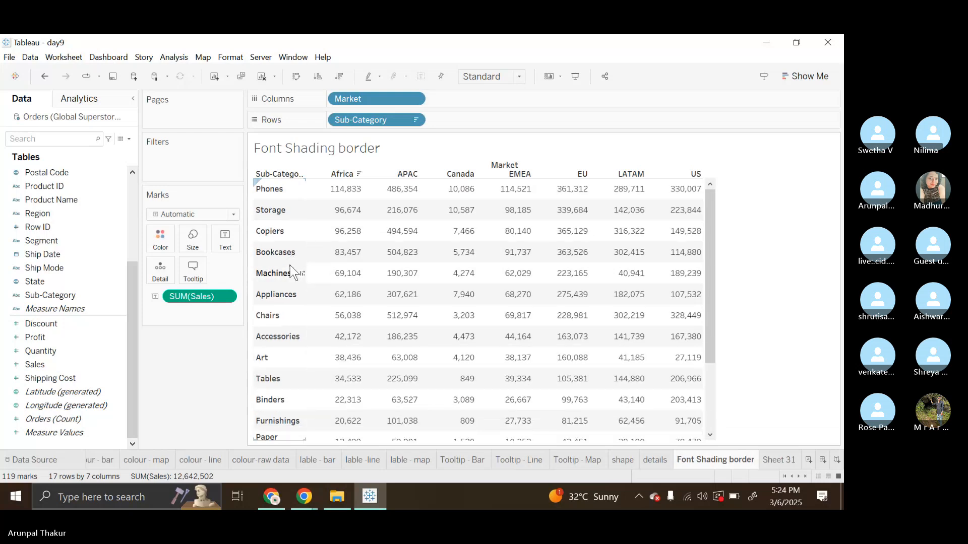
mouse_move(317, 355)
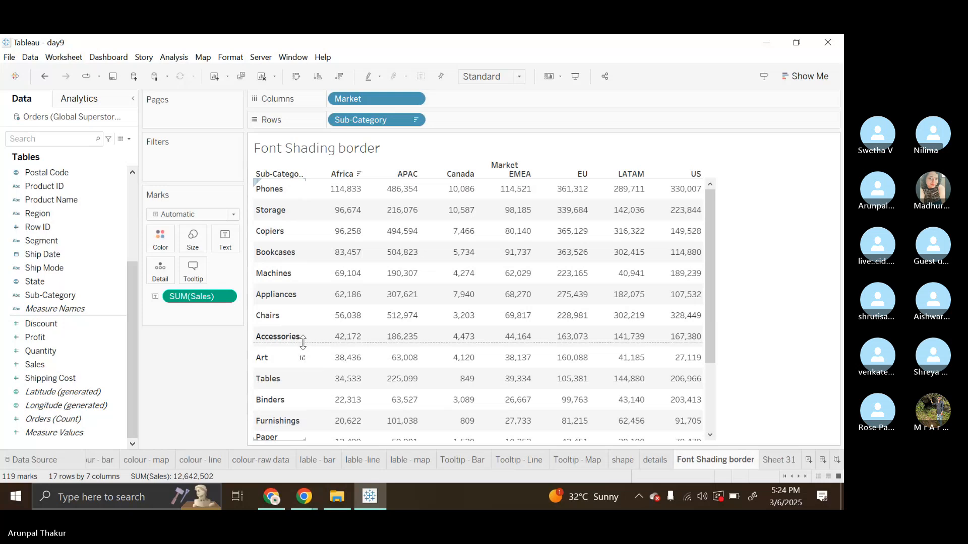
left_click_drag(303, 343, 300, 339)
scroll(295, 333, "down", 1)
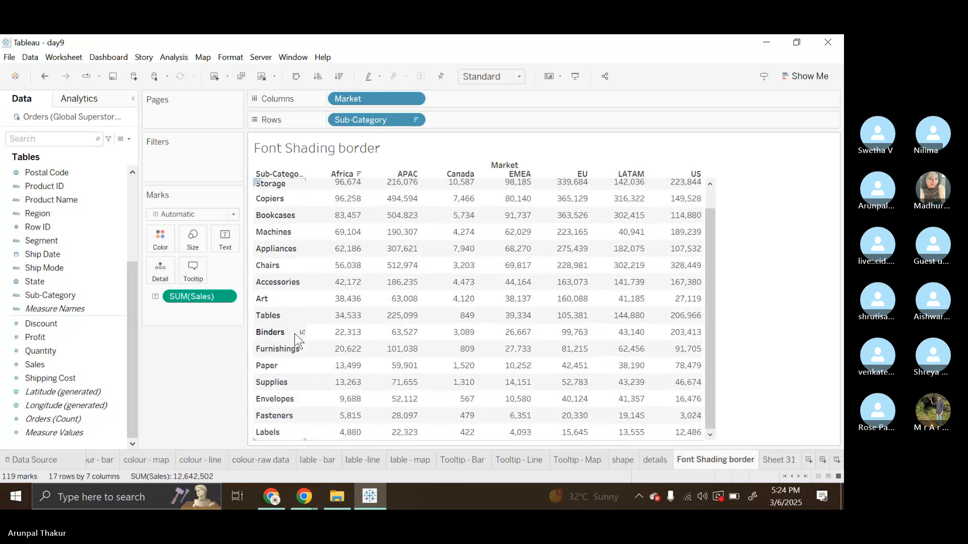
scroll(295, 333, "up", 1)
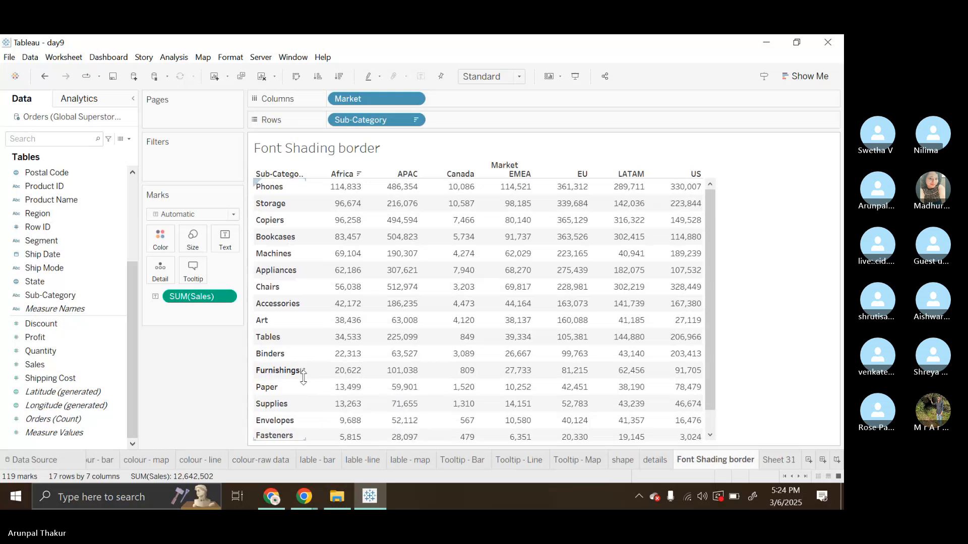
left_click_drag(303, 377, 300, 358)
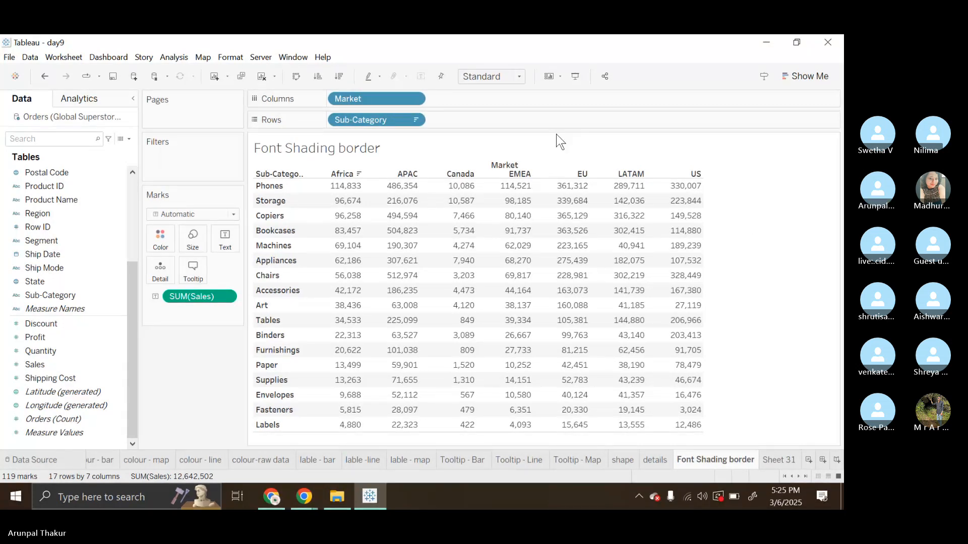
- Format the sheet's default pane font so the sales values are red and bold
left_click(492, 157)
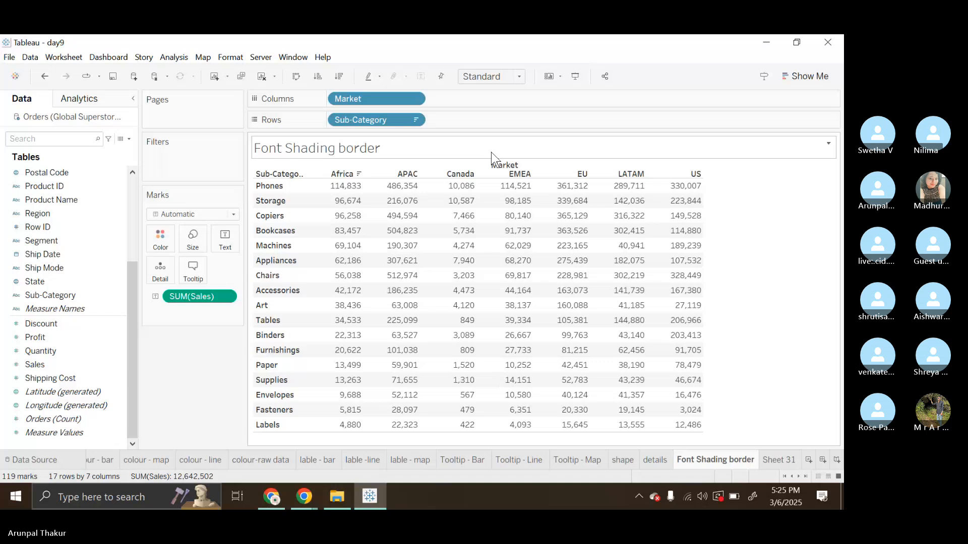
left_click(229, 59)
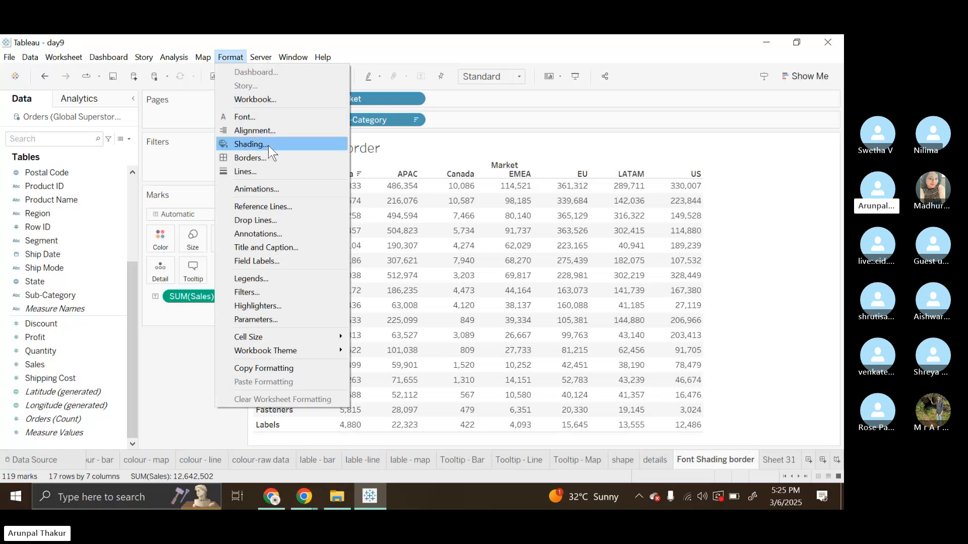
left_click(253, 121)
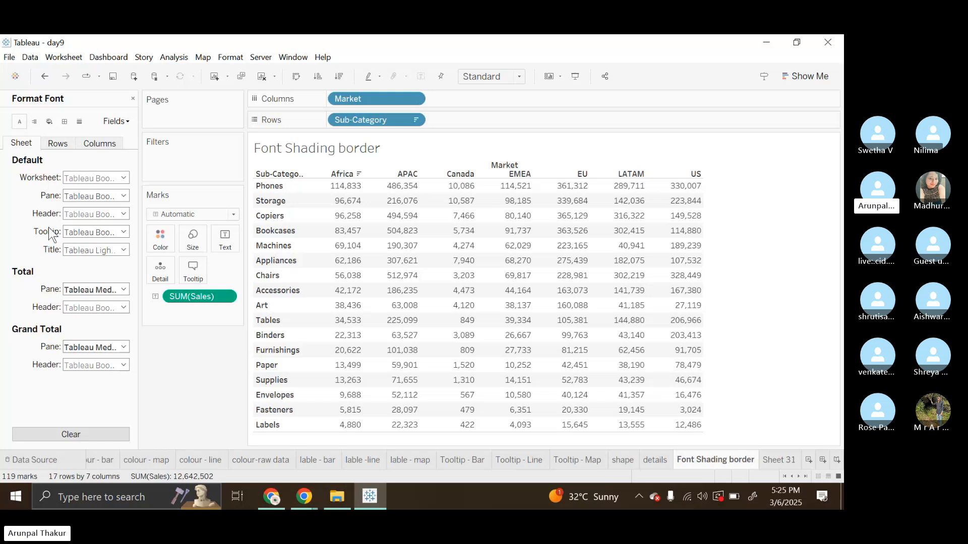
left_click(122, 197)
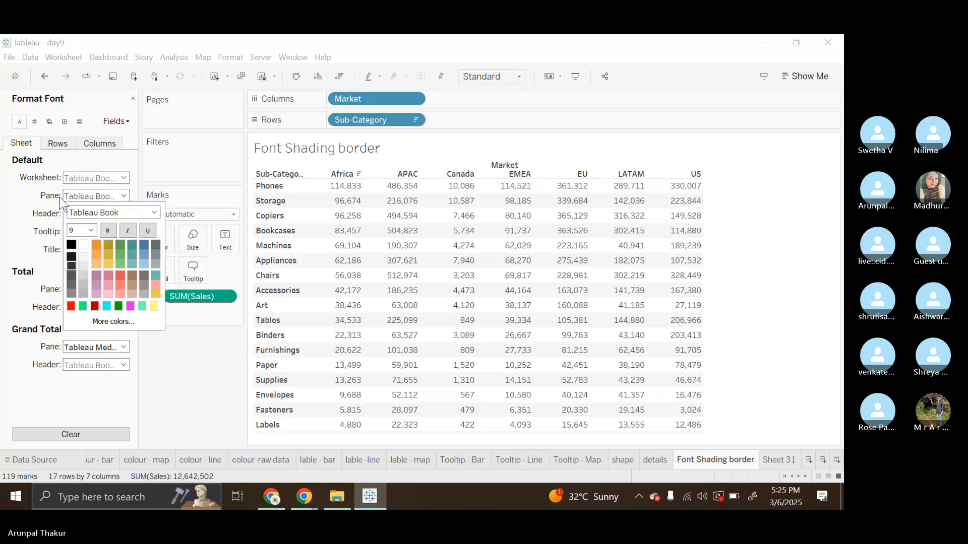
left_click(71, 306)
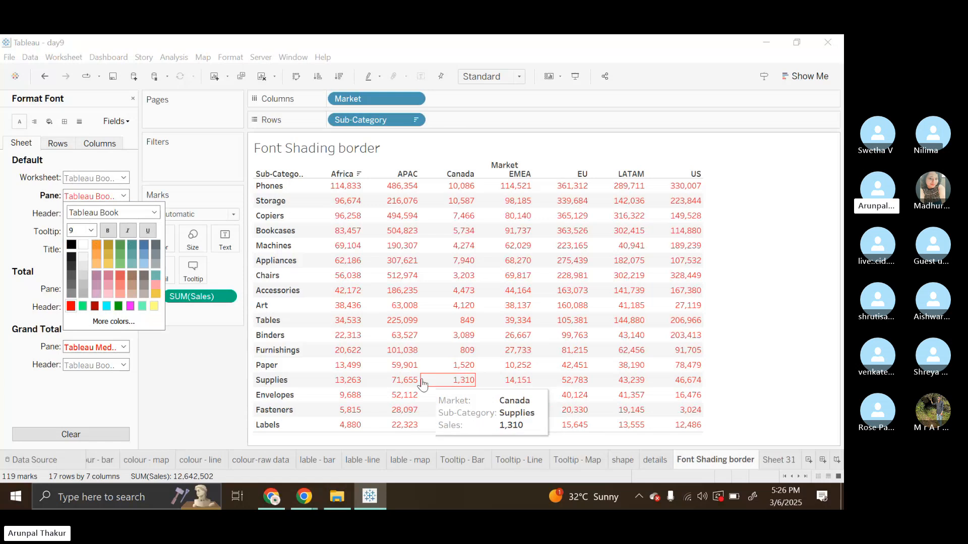
left_click(6, 215)
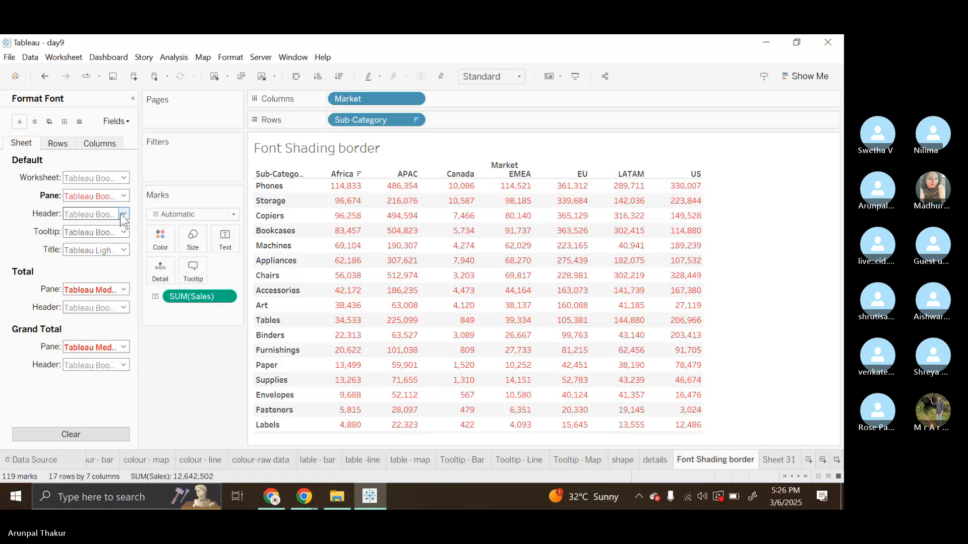
left_click(120, 196)
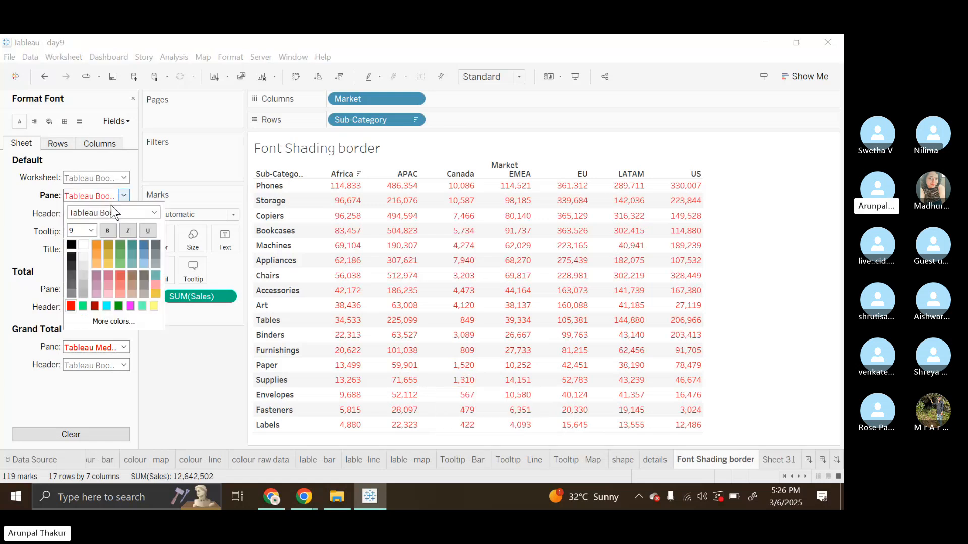
left_click(106, 230)
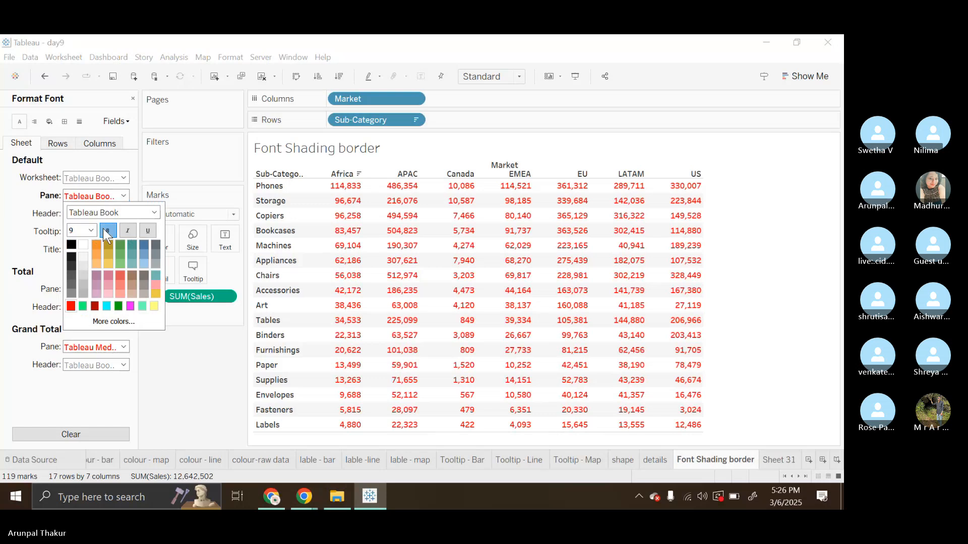
left_click(21, 185)
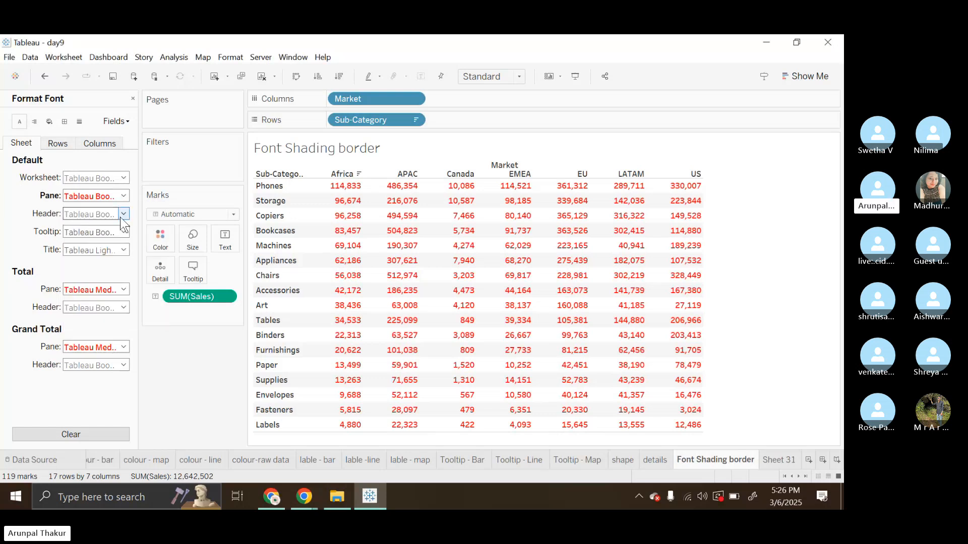
- Format the sheet's default header font as magenta, bold and size 10
left_click(123, 215)
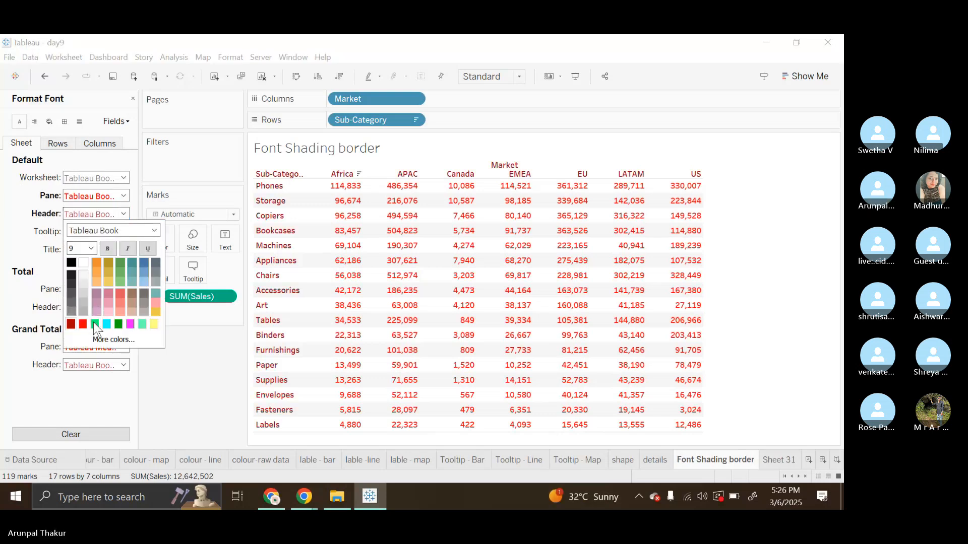
left_click(129, 324)
left_click(91, 249)
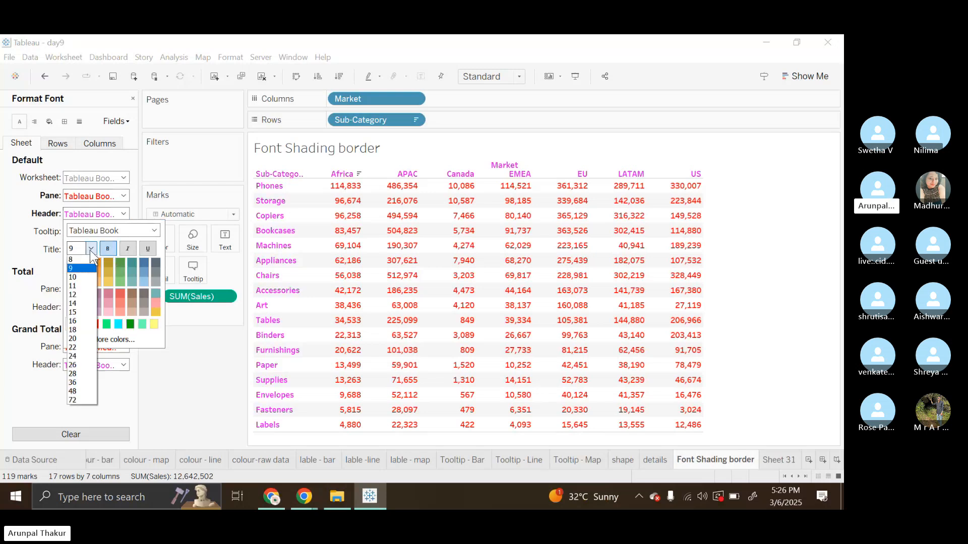
left_click(90, 276)
mouse_move(413, 187)
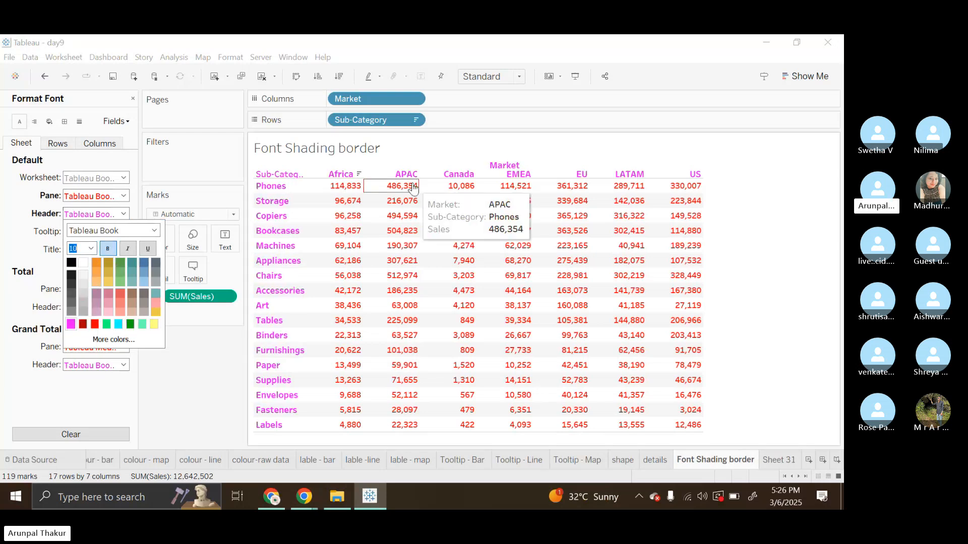
left_click(17, 238)
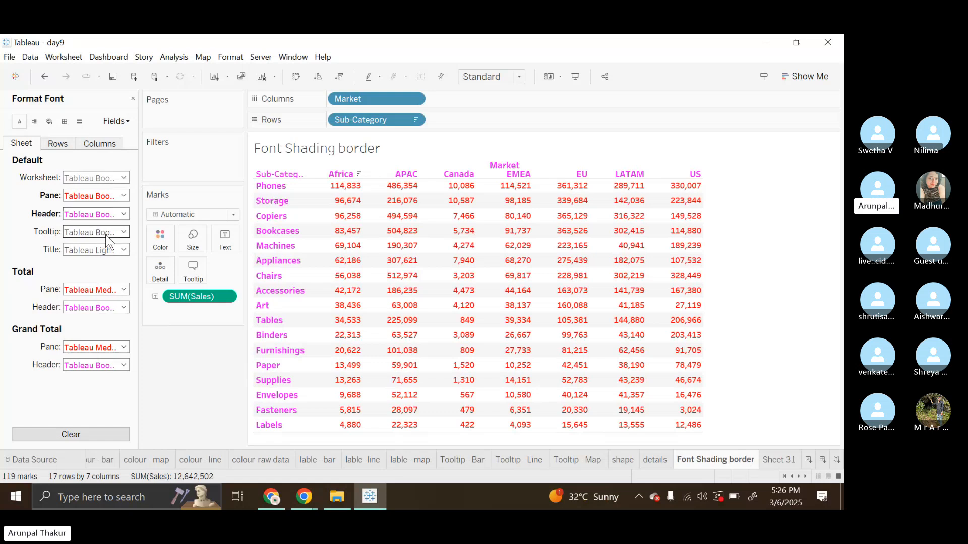
- Try dark red for the default tooltip font, and set its color to bright green
left_click(123, 232)
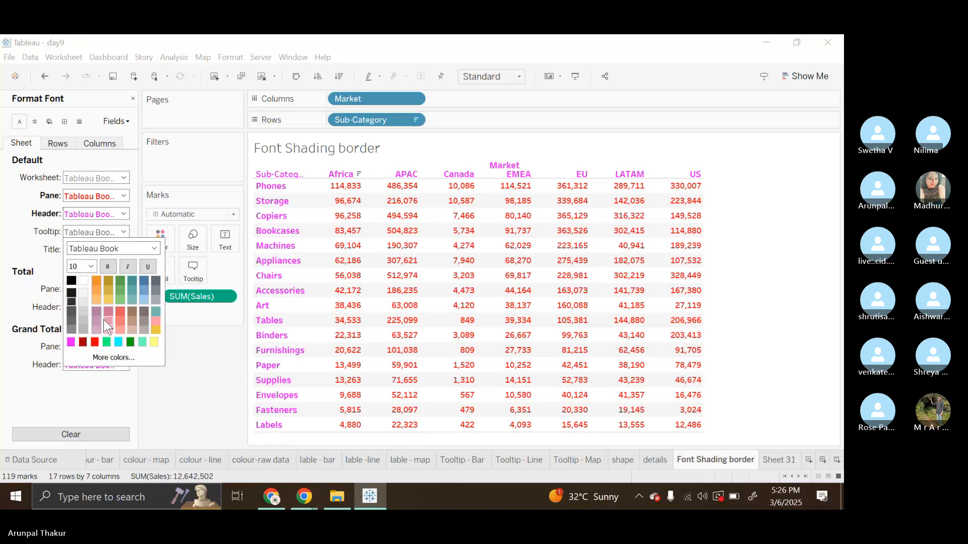
left_click(83, 342)
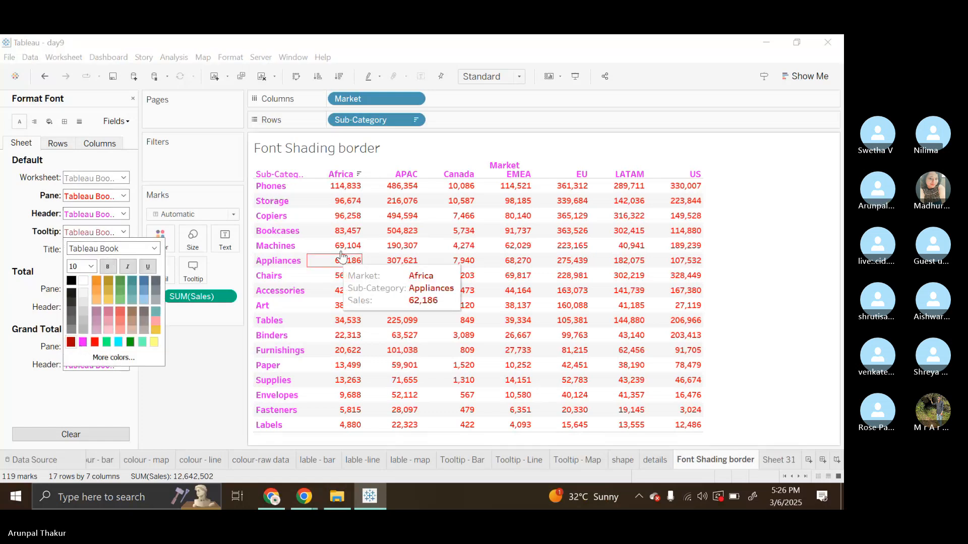
mouse_move(348, 252)
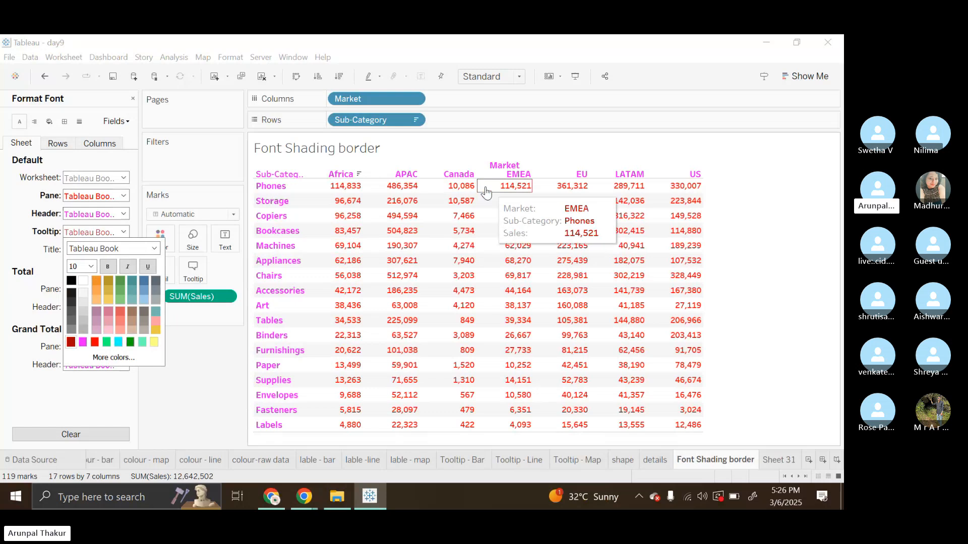
left_click(107, 341)
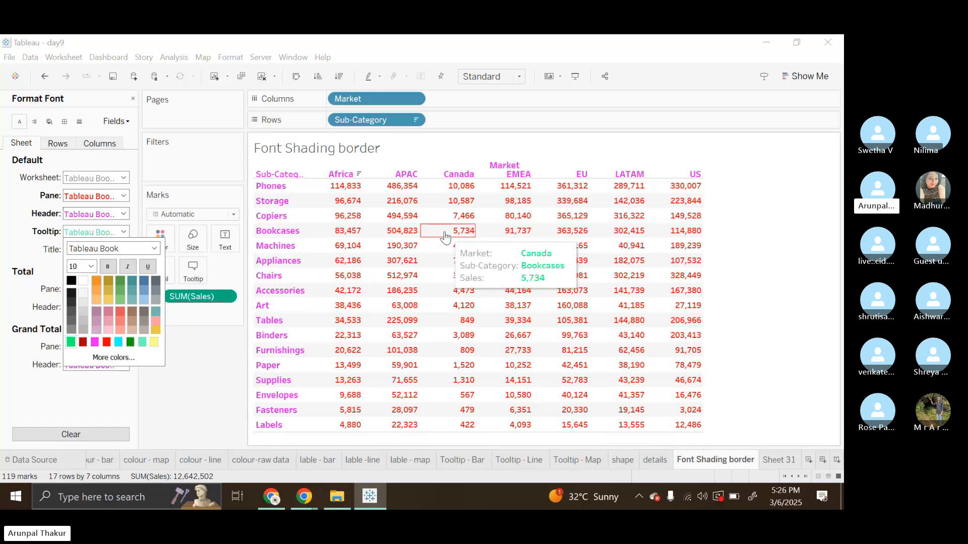
left_click(28, 227)
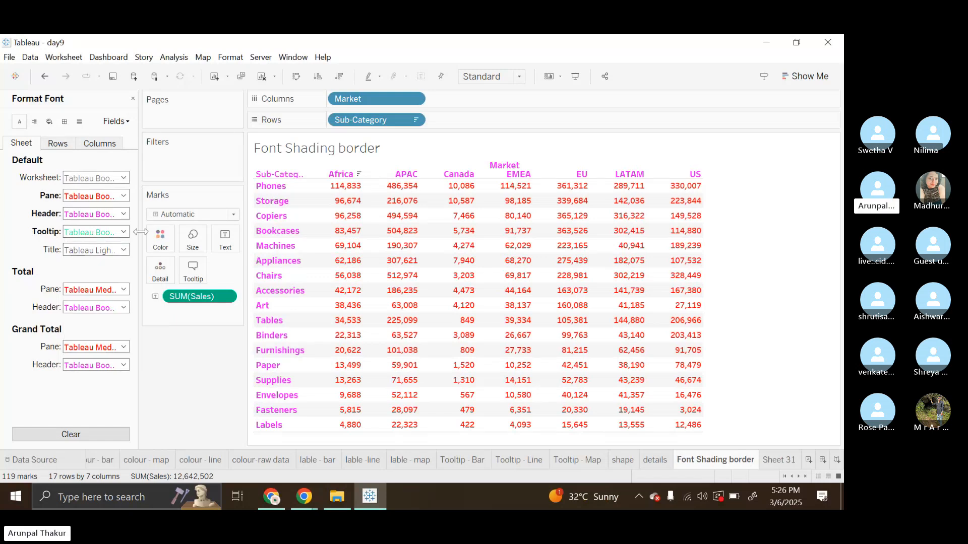
- Format the sheet's default title font with the custom purple #96139a, bold, italic and underlined
left_click(123, 251)
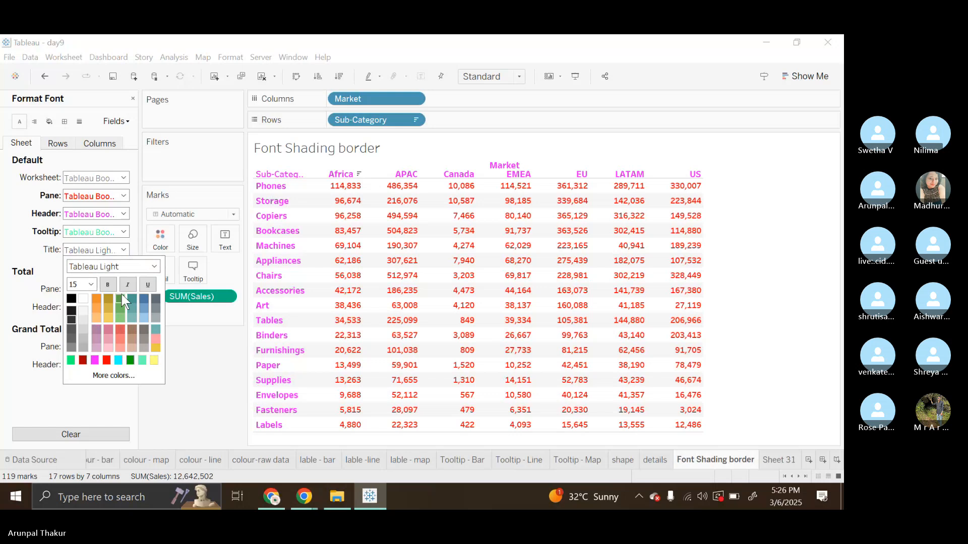
left_click(116, 375)
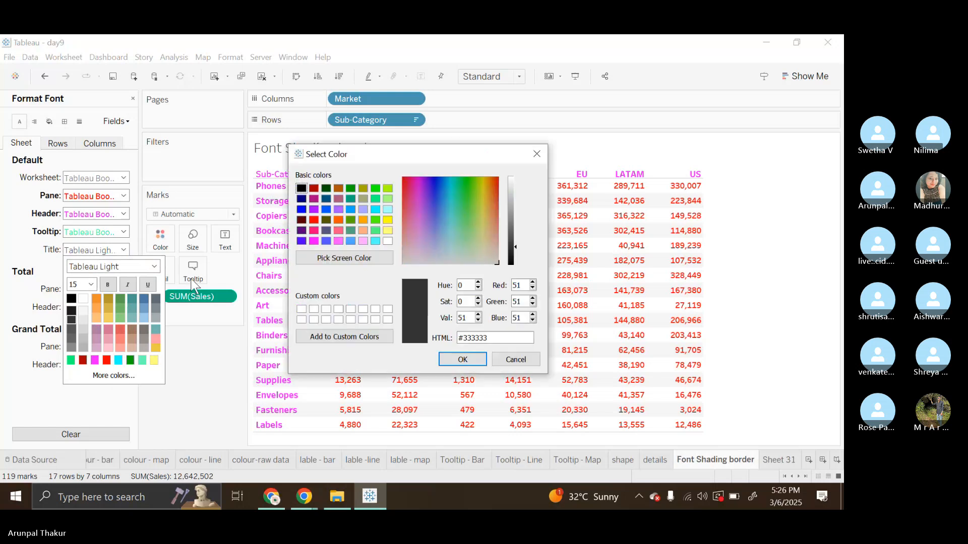
left_click(418, 187)
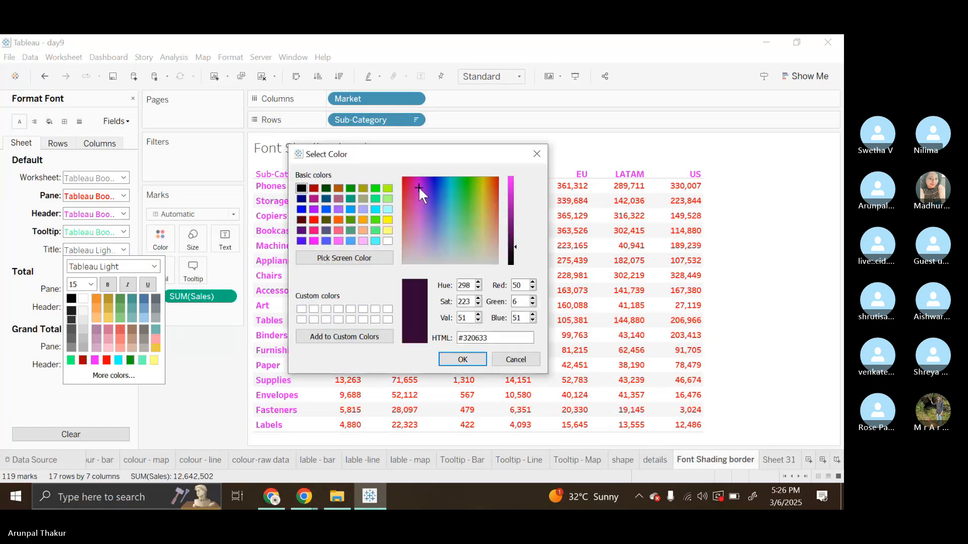
left_click(510, 204)
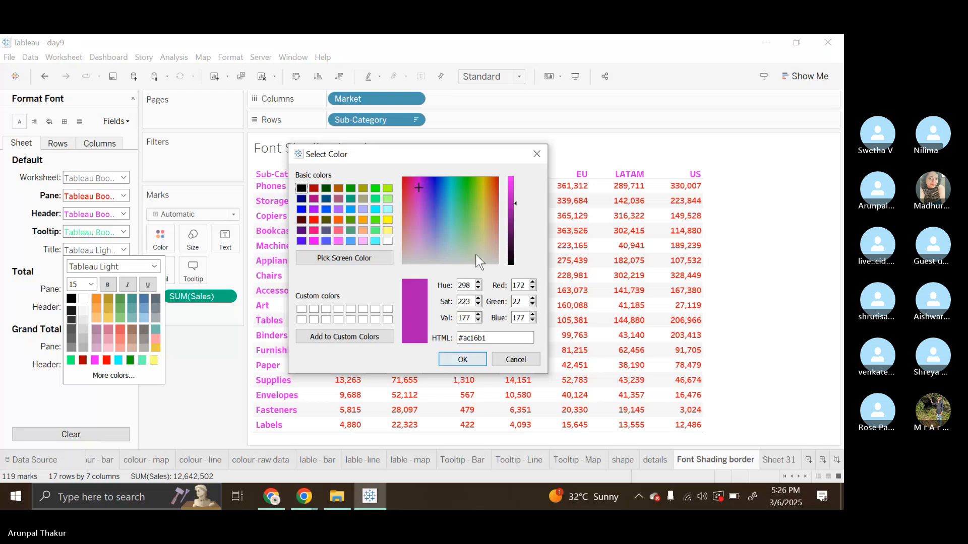
left_click(513, 211)
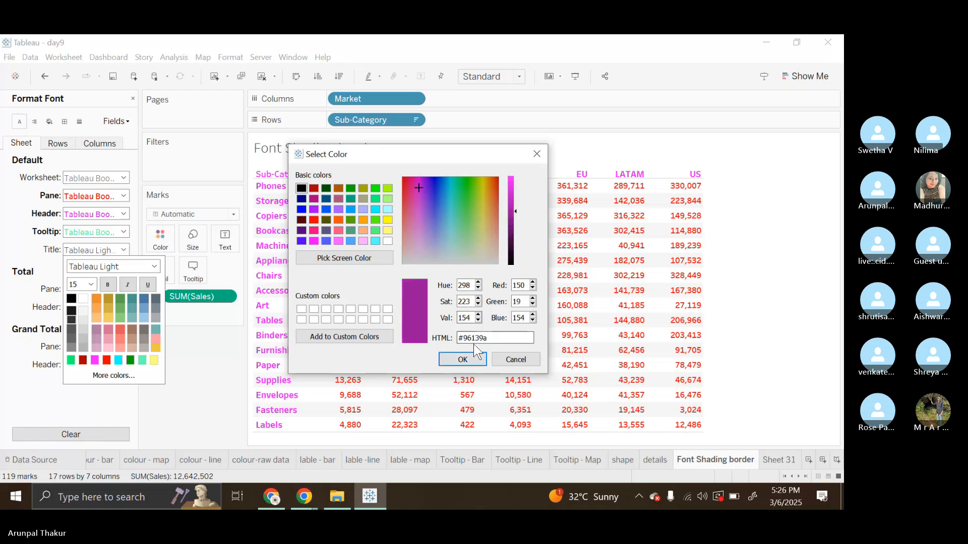
left_click(462, 359)
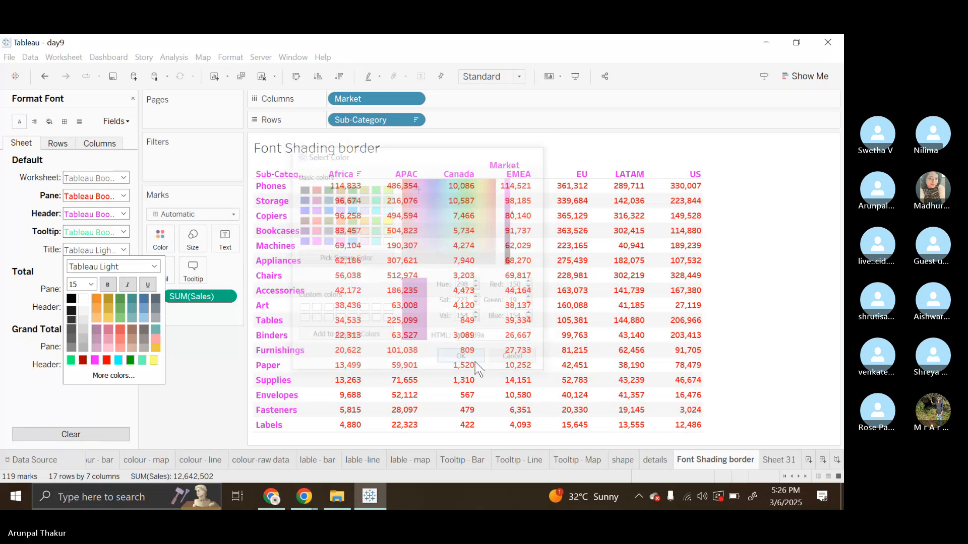
left_click(127, 285)
left_click(148, 285)
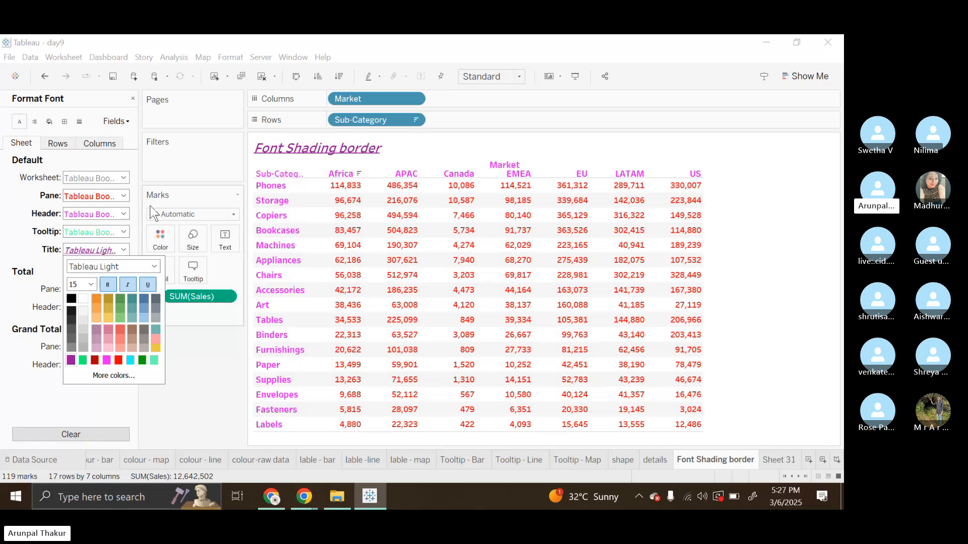
left_click(2, 214)
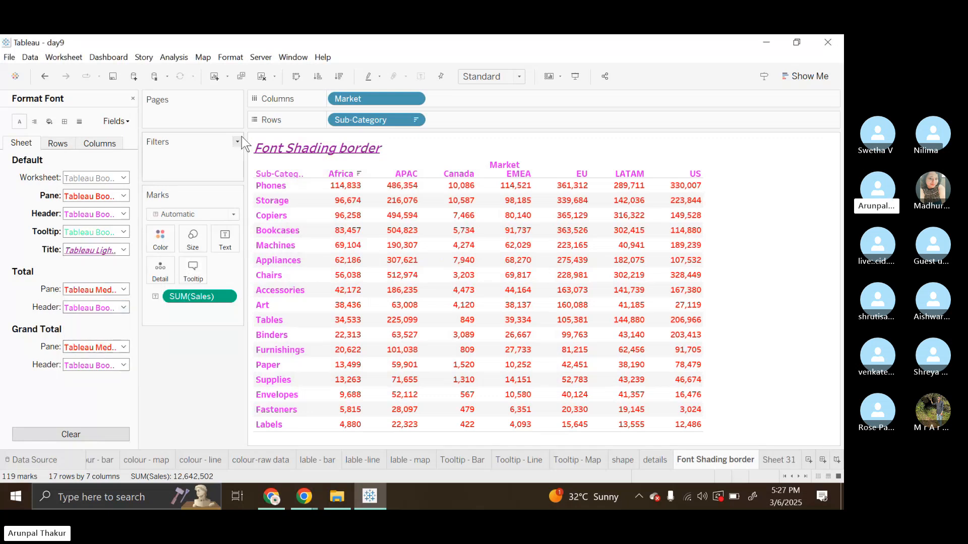
- Clear all worksheet formatting from the Font Shading border sheet
left_click(274, 77)
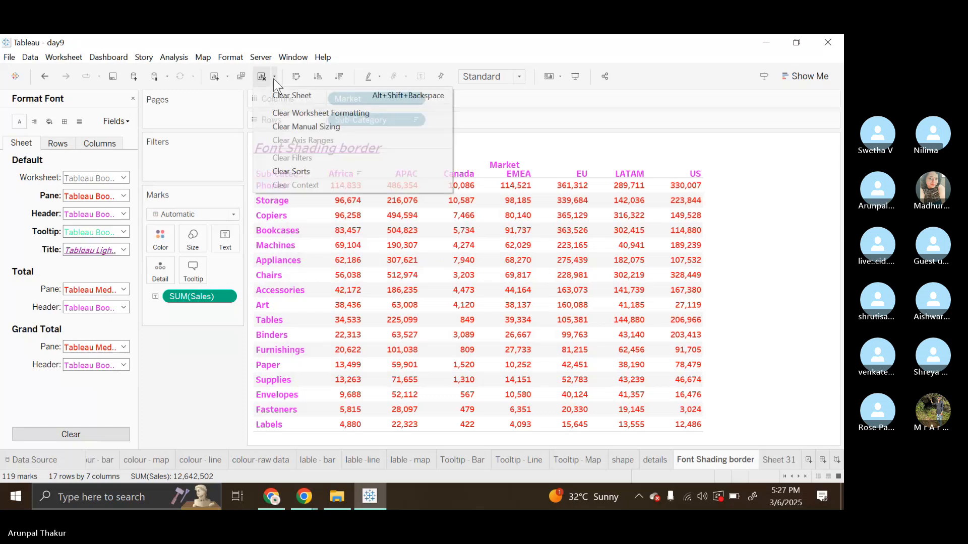
left_click(301, 115)
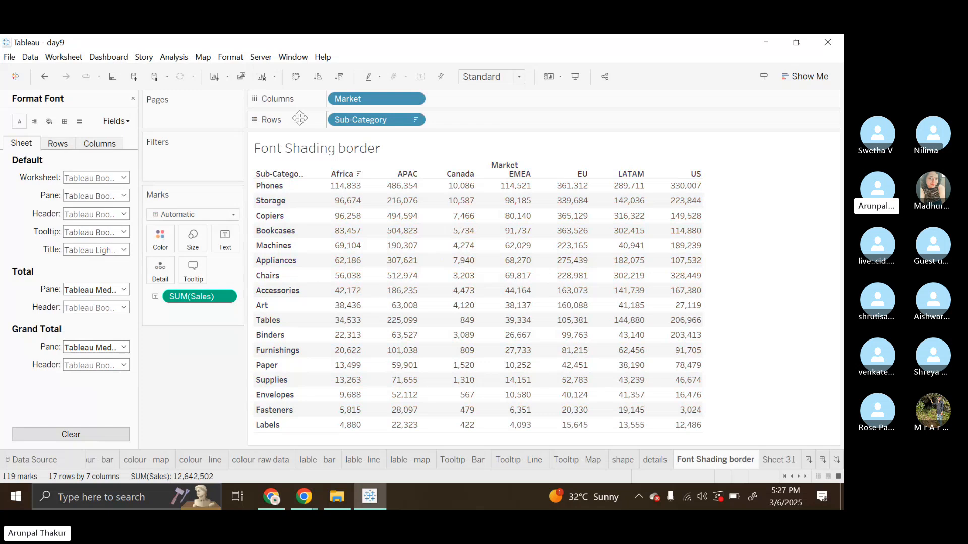
- Make the sheet's default worksheet font red and bold, and clear the worksheet formatting again
left_click(123, 177)
left_click(118, 287)
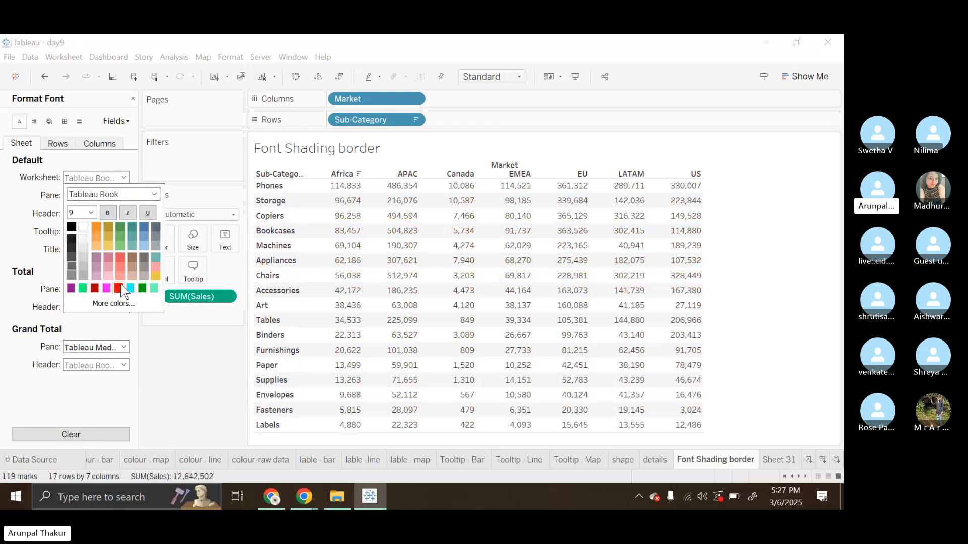
left_click(111, 208)
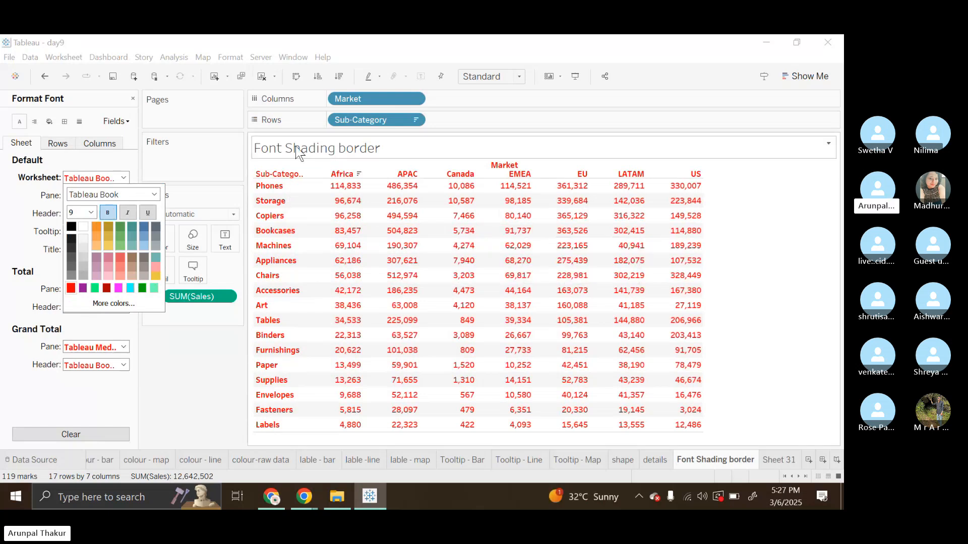
left_click(17, 210)
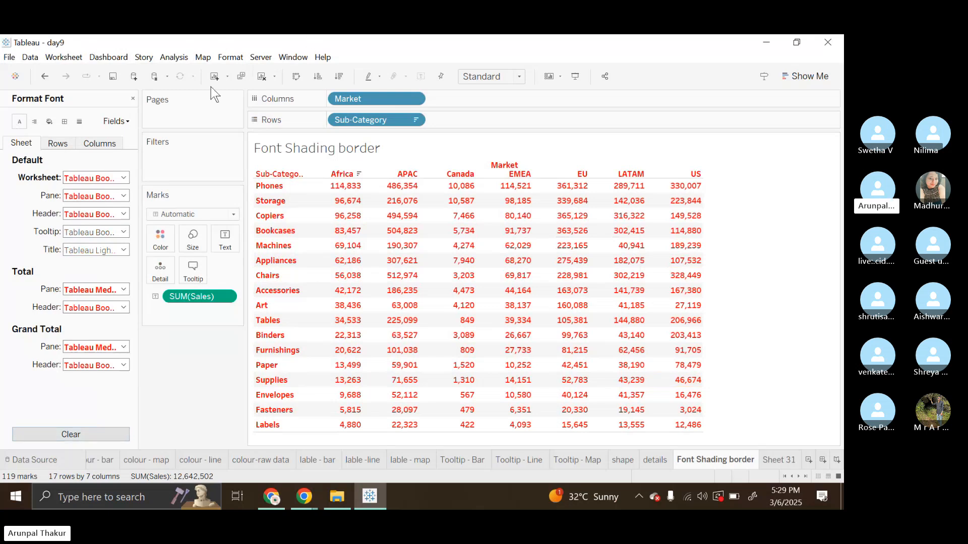
left_click(275, 77)
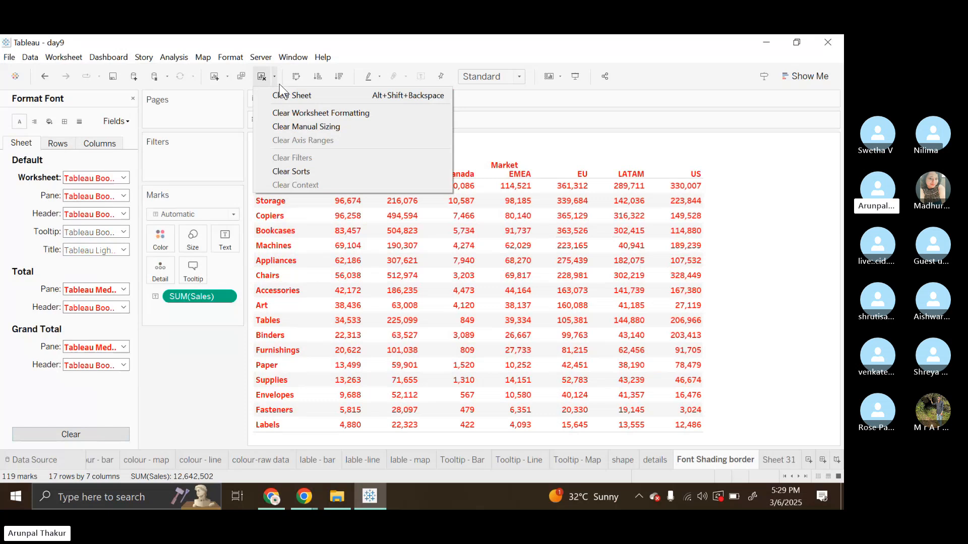
left_click(340, 114)
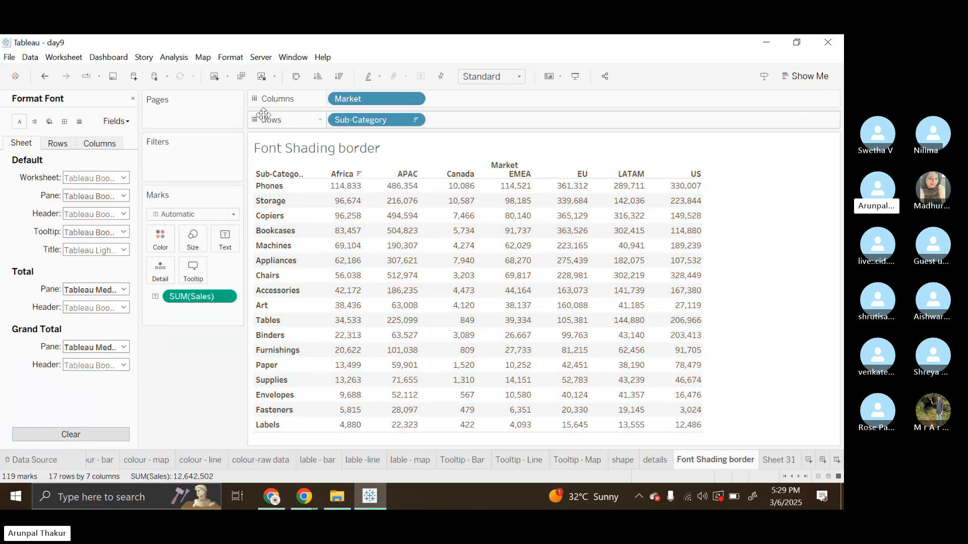
- Show both row grand totals and column grand totals in the sub-category by market table
left_click(174, 56)
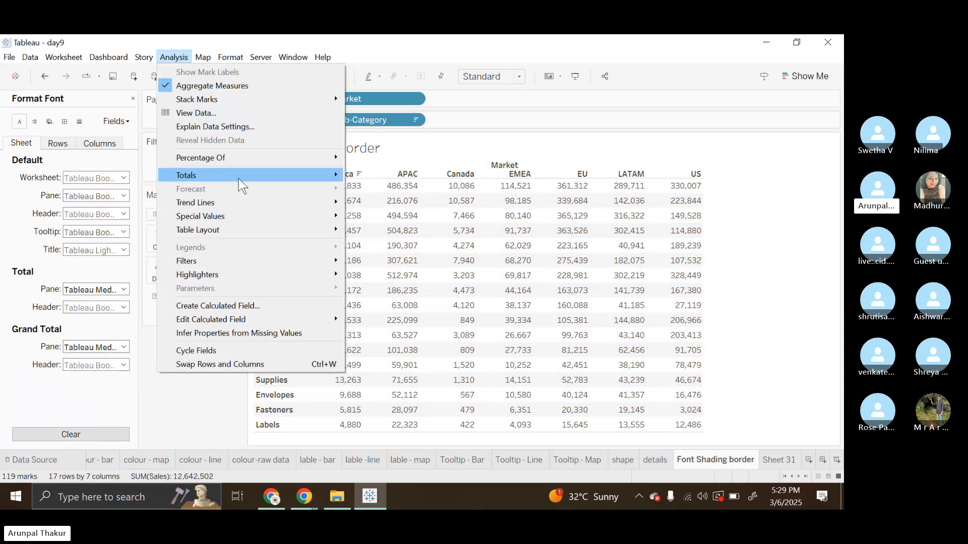
mouse_move(239, 179)
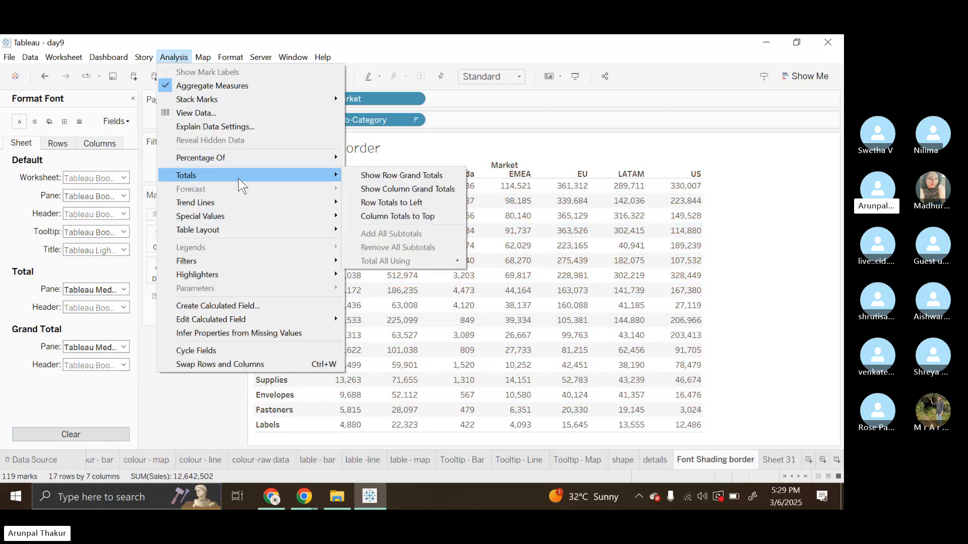
left_click(392, 180)
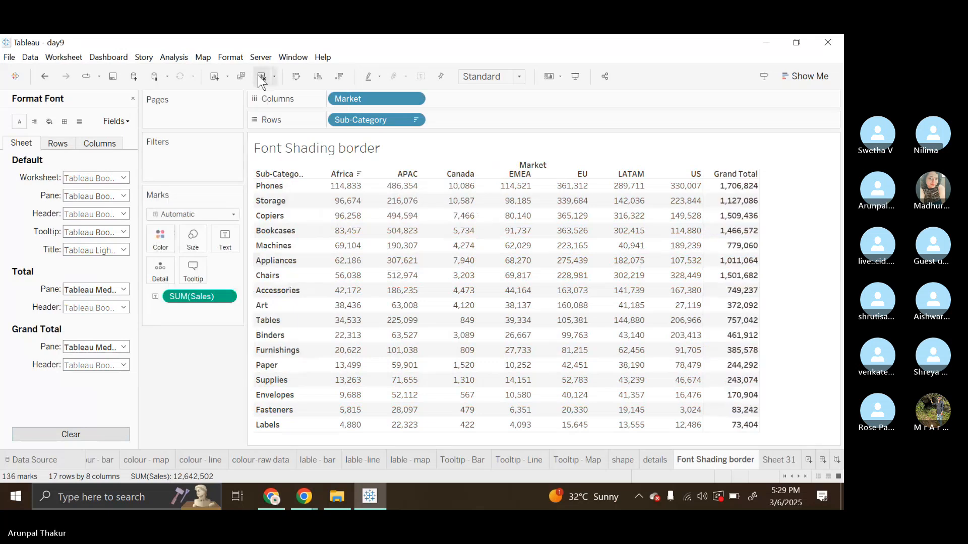
left_click(174, 57)
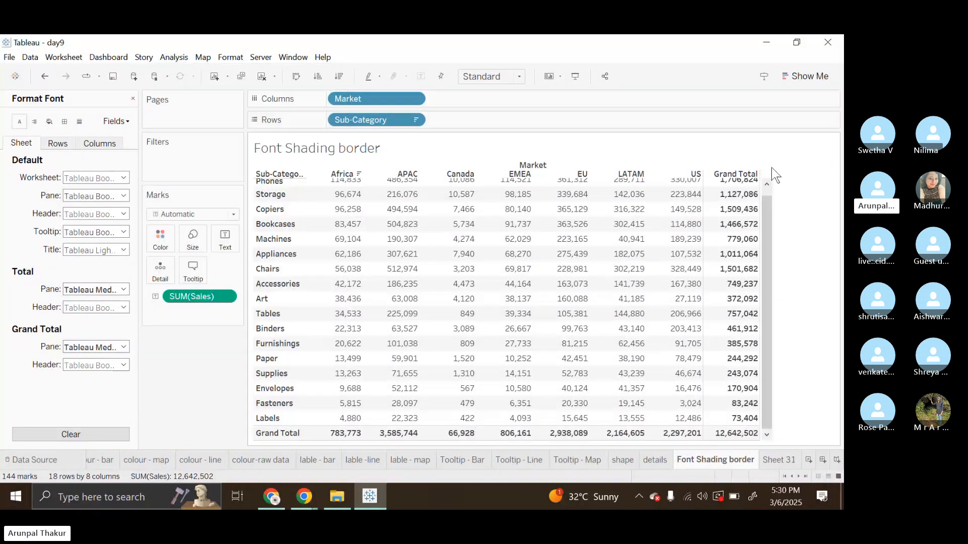
scroll(771, 168, "up", 1)
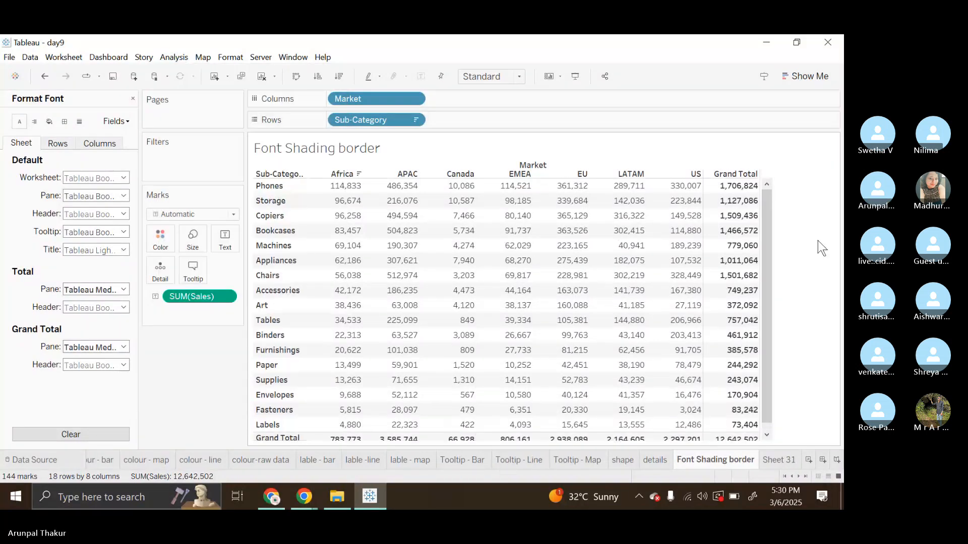
- Format the Total pane font so the grand total values are red and bold
left_click(124, 290)
left_click(107, 324)
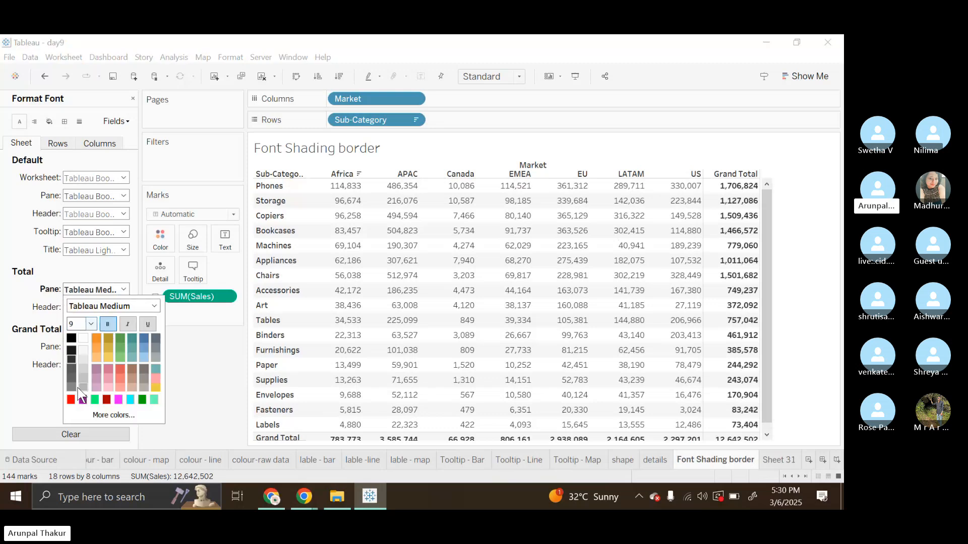
left_click(71, 399)
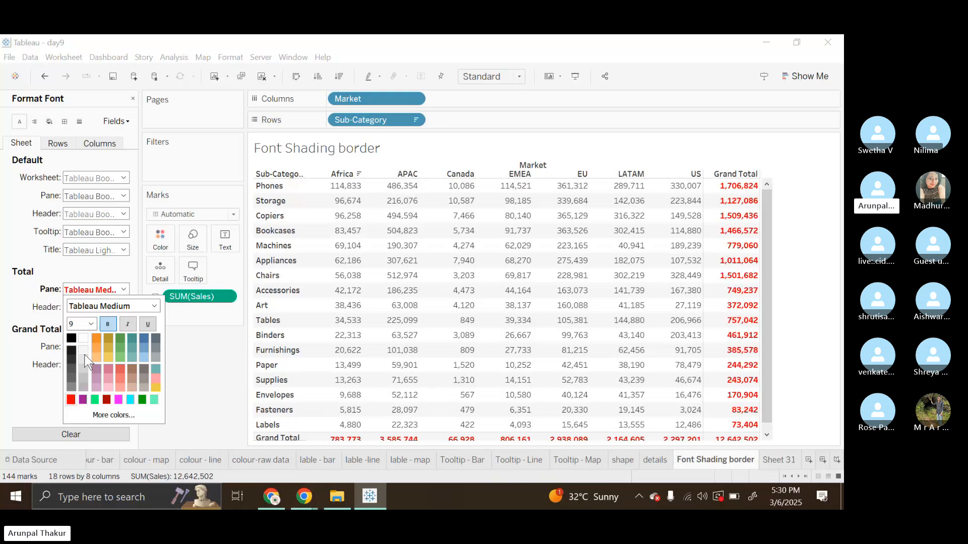
left_click(31, 303)
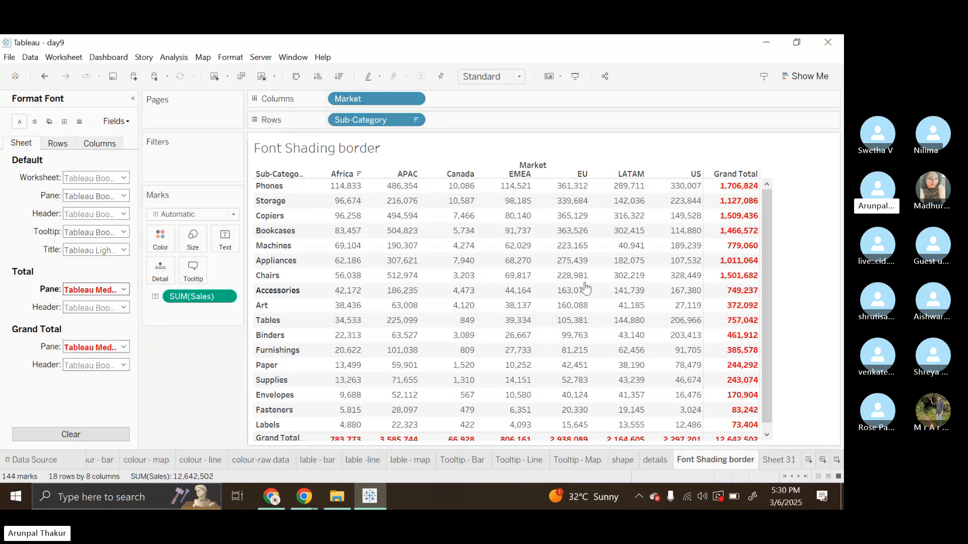
mouse_move(741, 201)
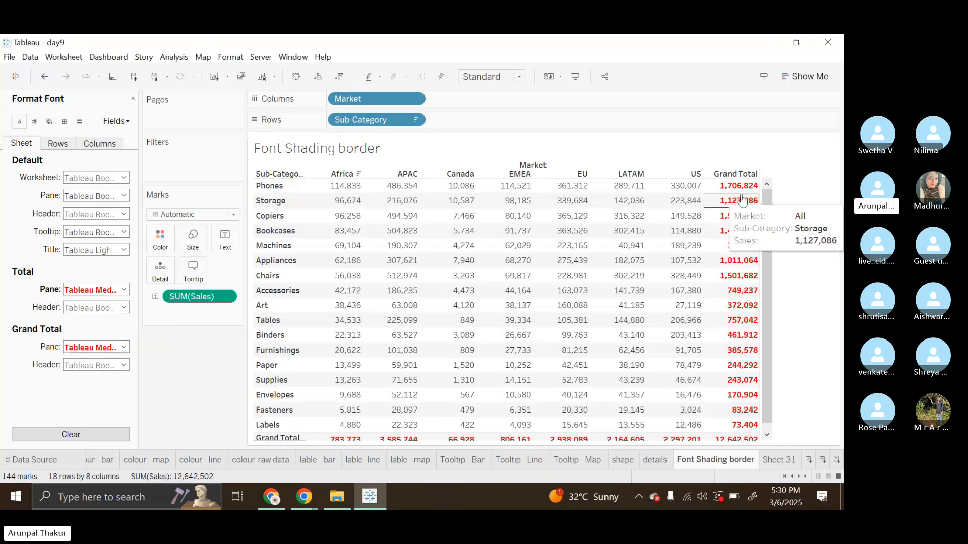
- Format the Total header font so the Grand Total labels are purple, bold, italic and underlined
left_click(121, 308)
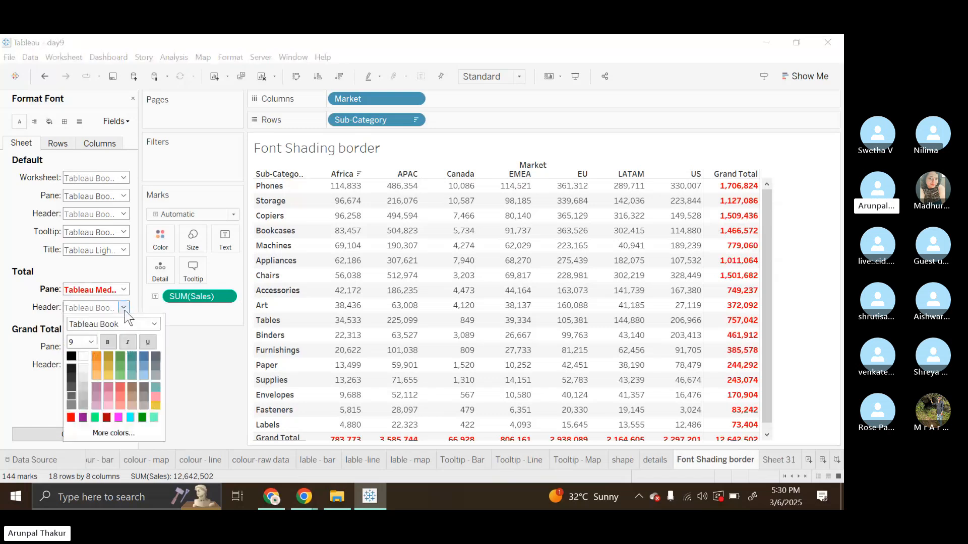
left_click(100, 396)
left_click(107, 342)
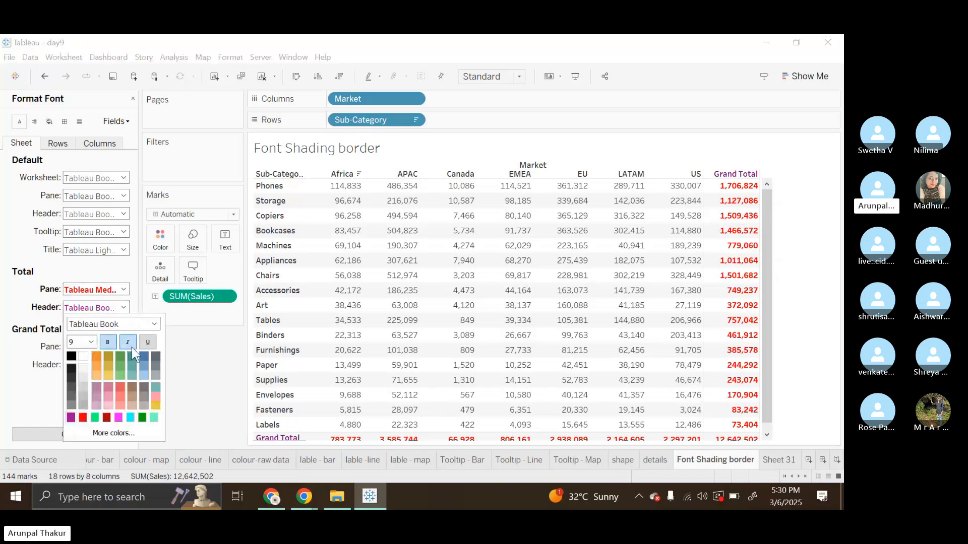
left_click(131, 347)
left_click(148, 343)
left_click(192, 353)
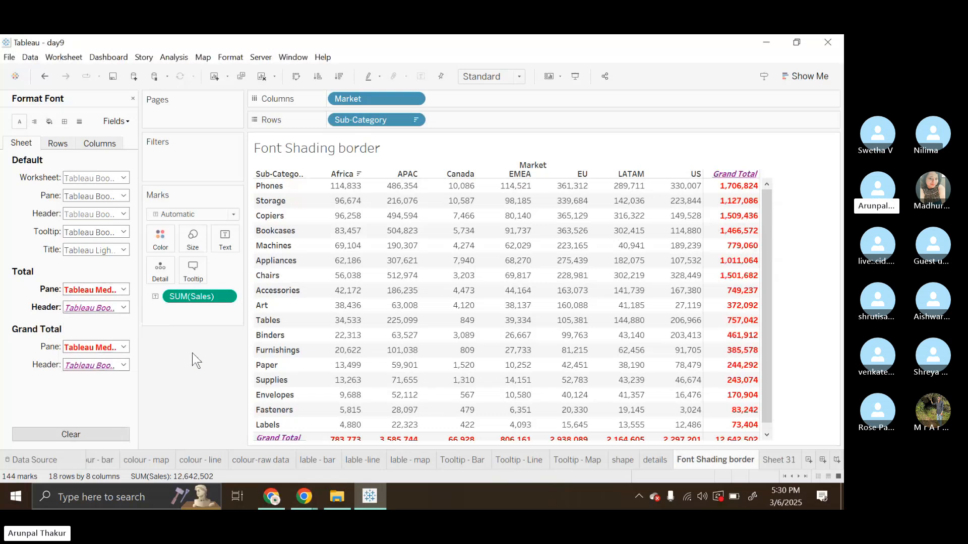
scroll(328, 403, "down", 1)
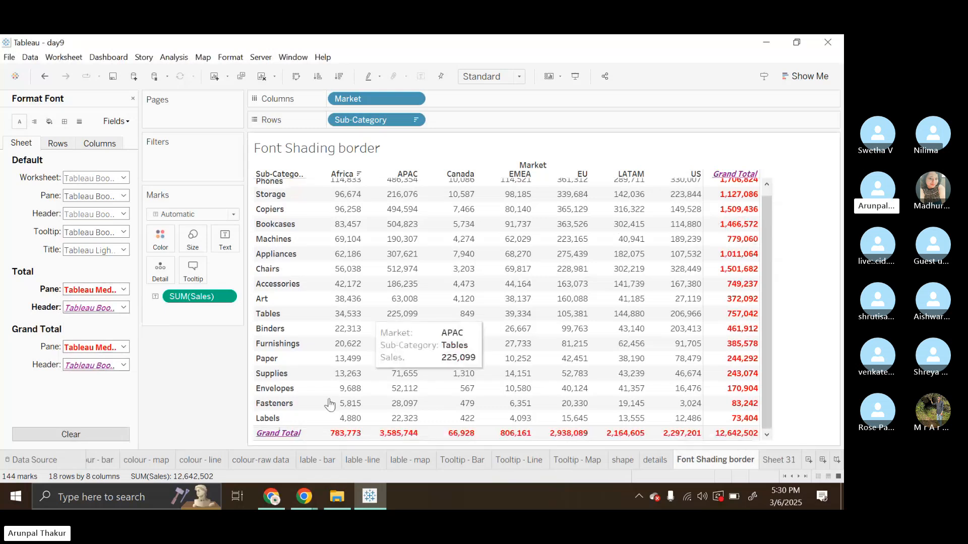
- Check the grand total options for the table and examine its grand total row and column
left_click(174, 57)
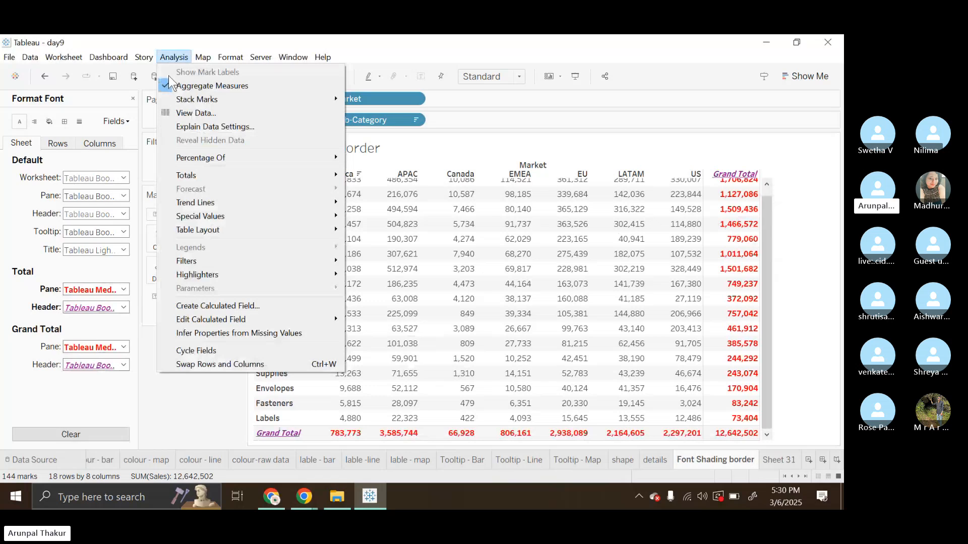
mouse_move(340, 172)
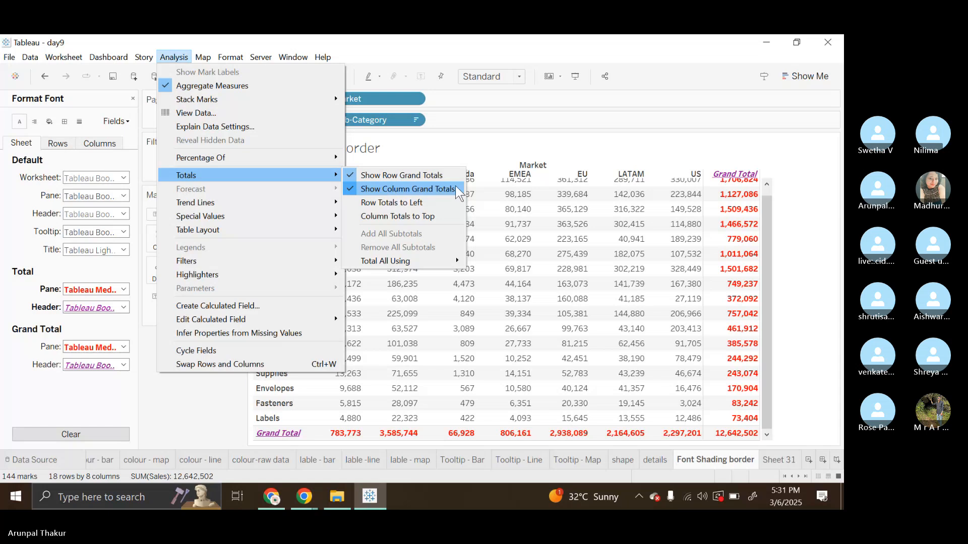
left_click(809, 227)
scroll(721, 271, "up", 1)
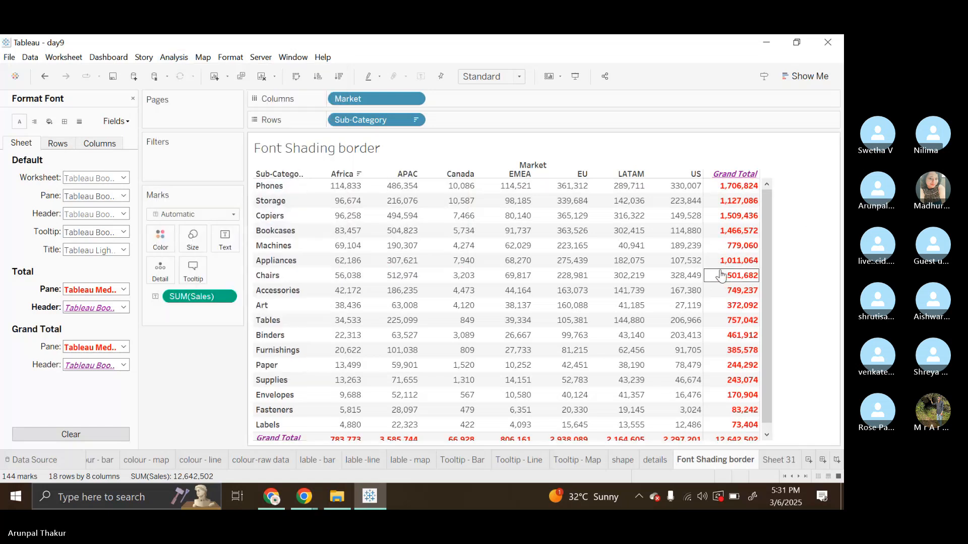
scroll(721, 274, "down", 1)
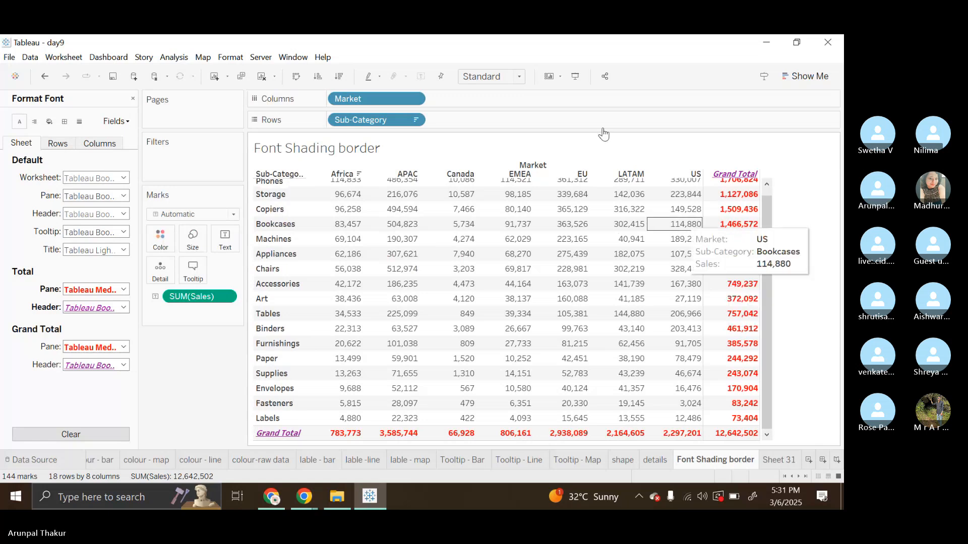
- Clear the worksheet formatting to remove the custom fonts from the grand totals
left_click(275, 77)
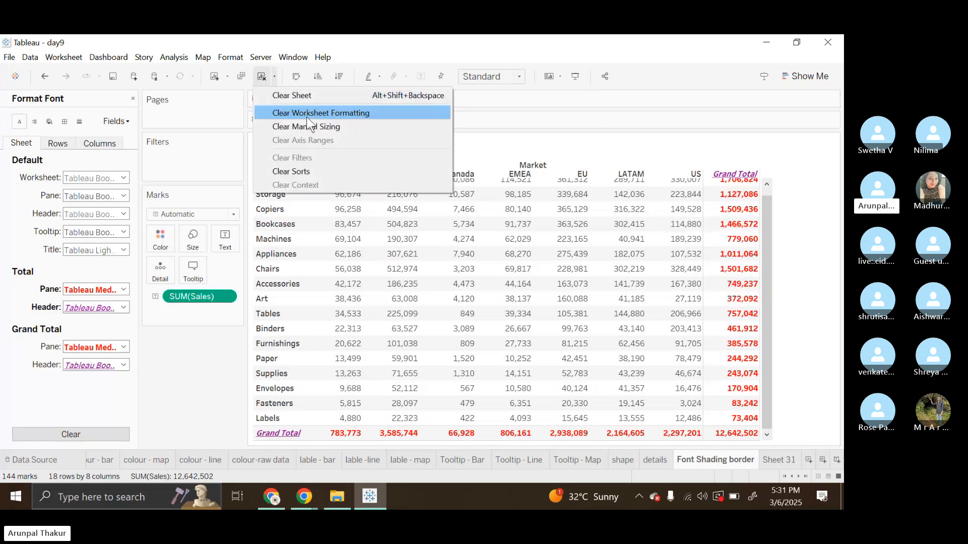
left_click(307, 115)
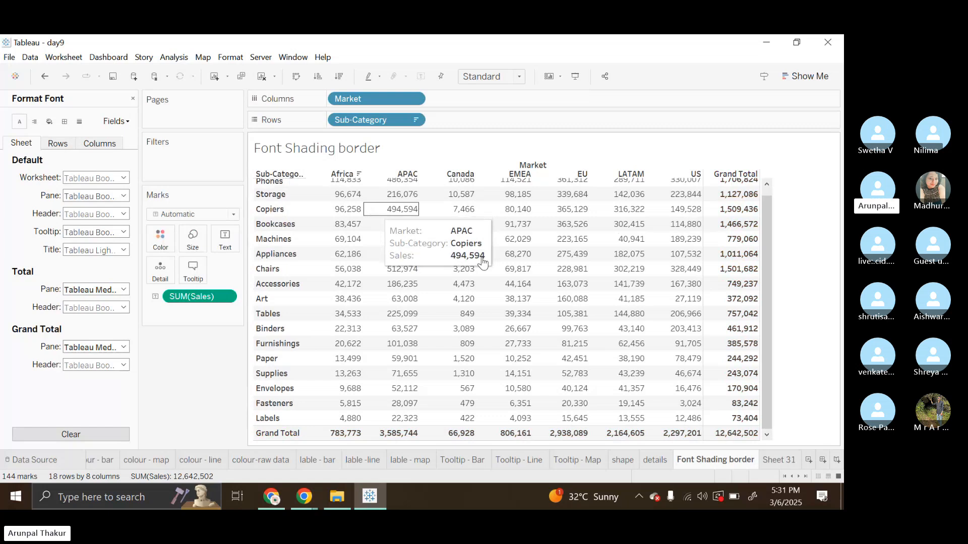
scroll(551, 275, "up", 1)
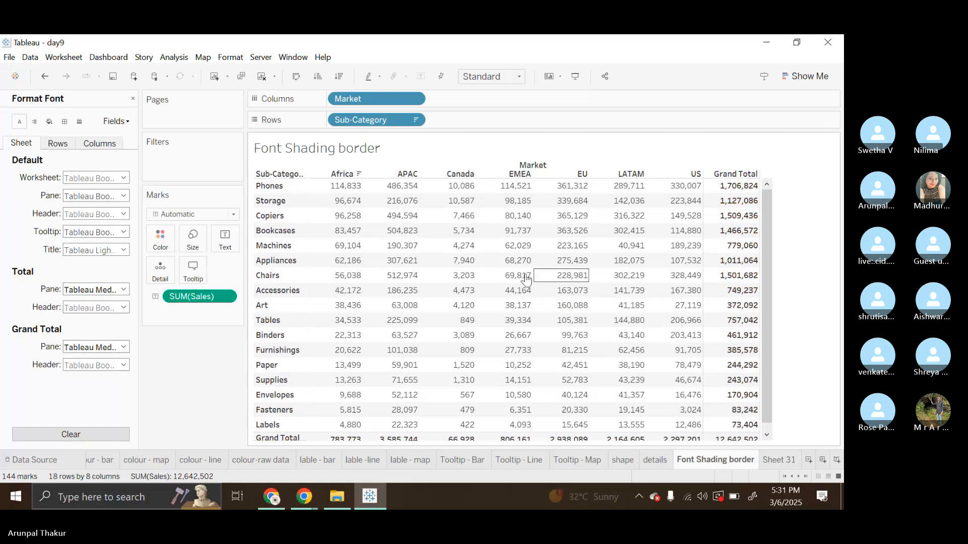
- Increase the table's row height and left-align the default pane values horizontally, trying the right and center options first
left_click(34, 122)
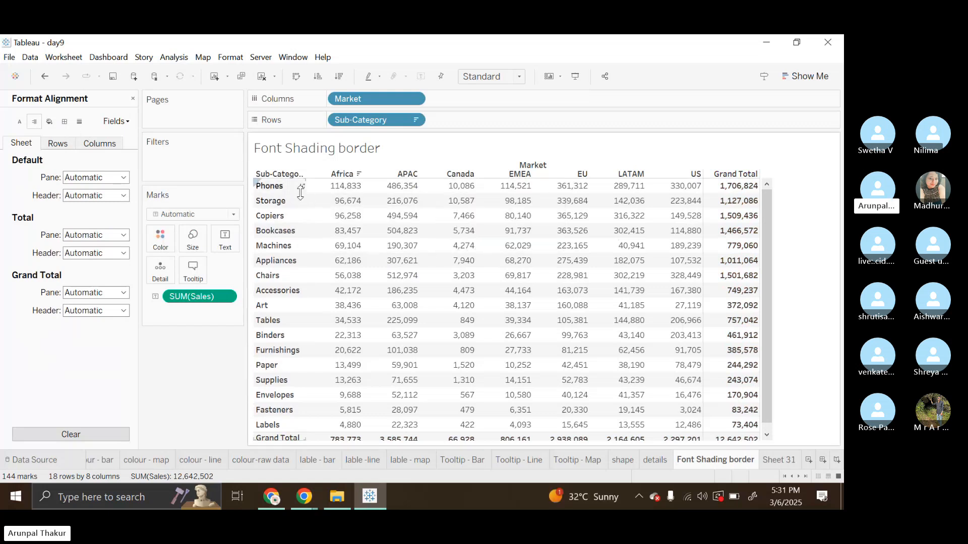
left_click_drag(301, 192, 302, 203)
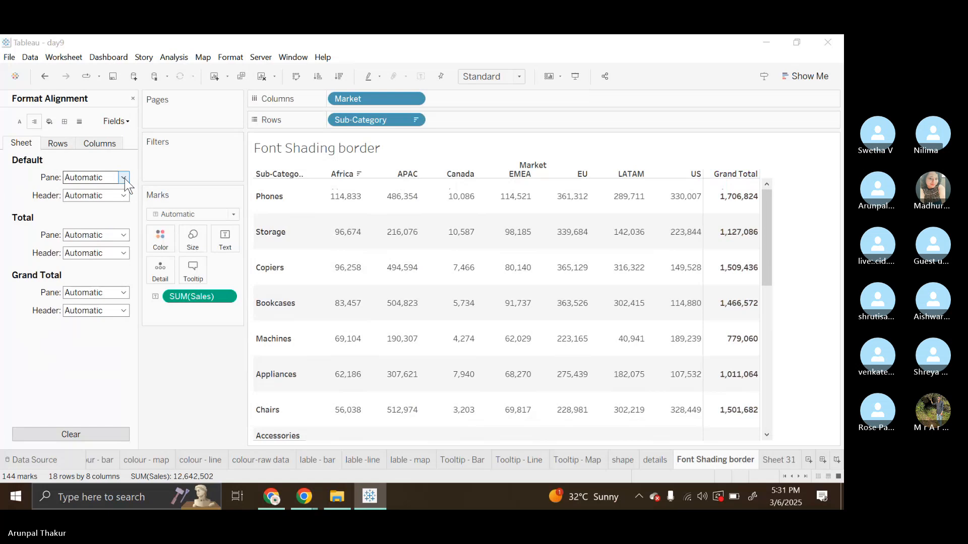
left_click(124, 178)
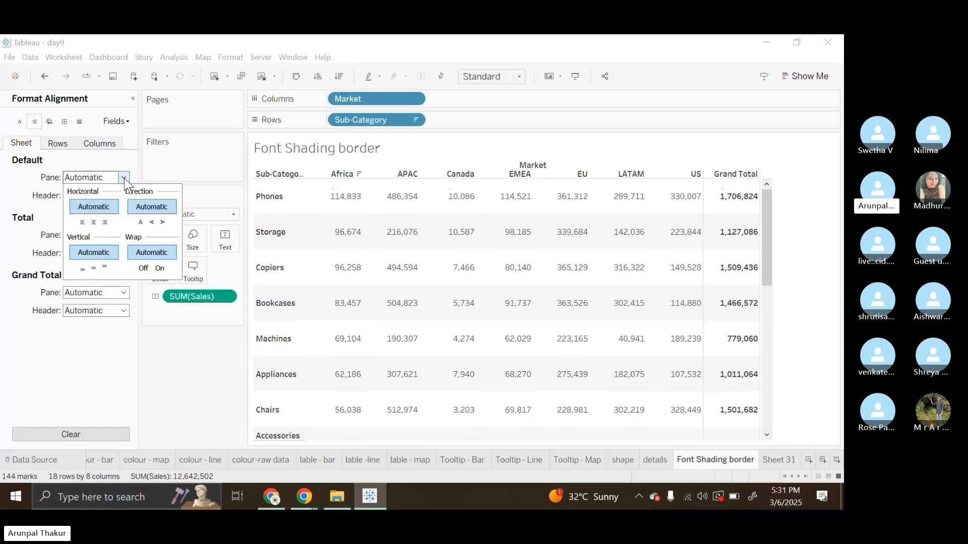
left_click(106, 223)
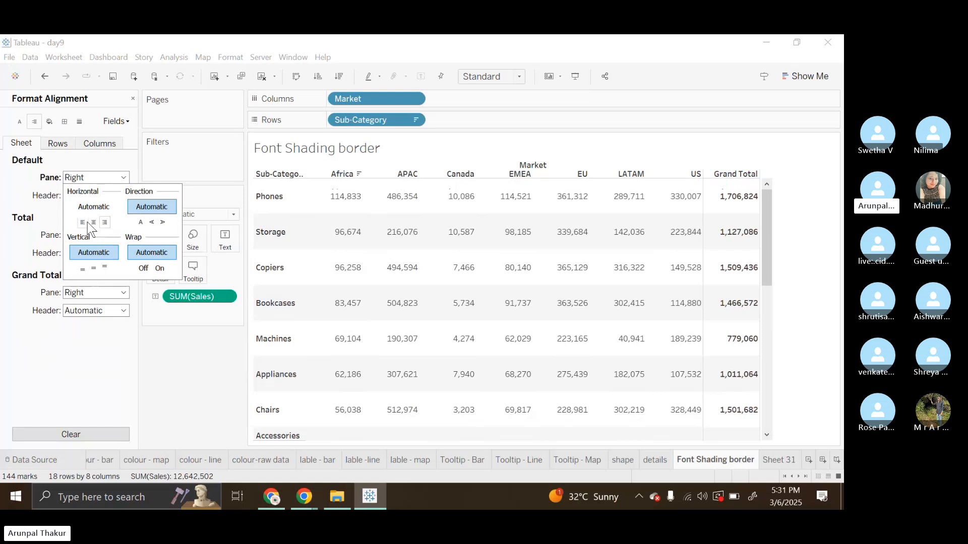
left_click(93, 223)
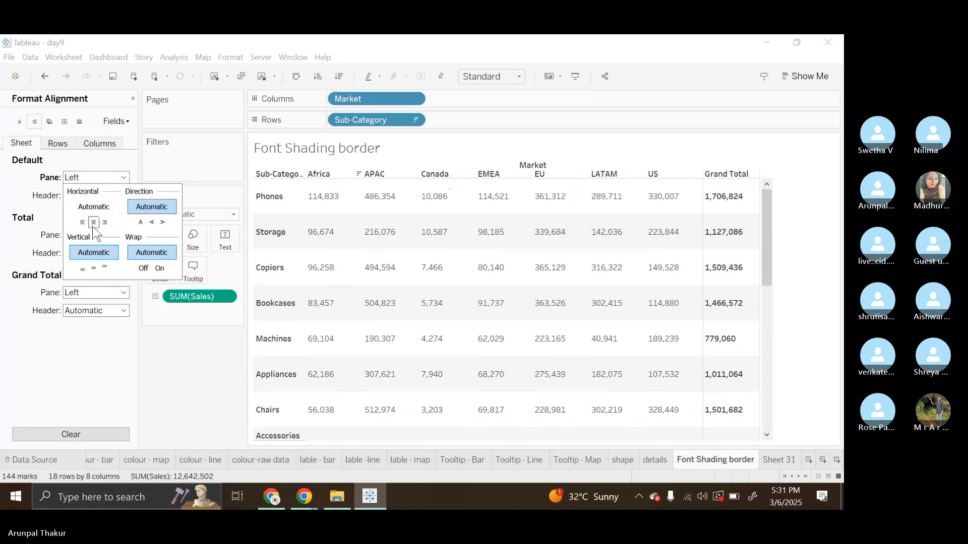
left_click(104, 222)
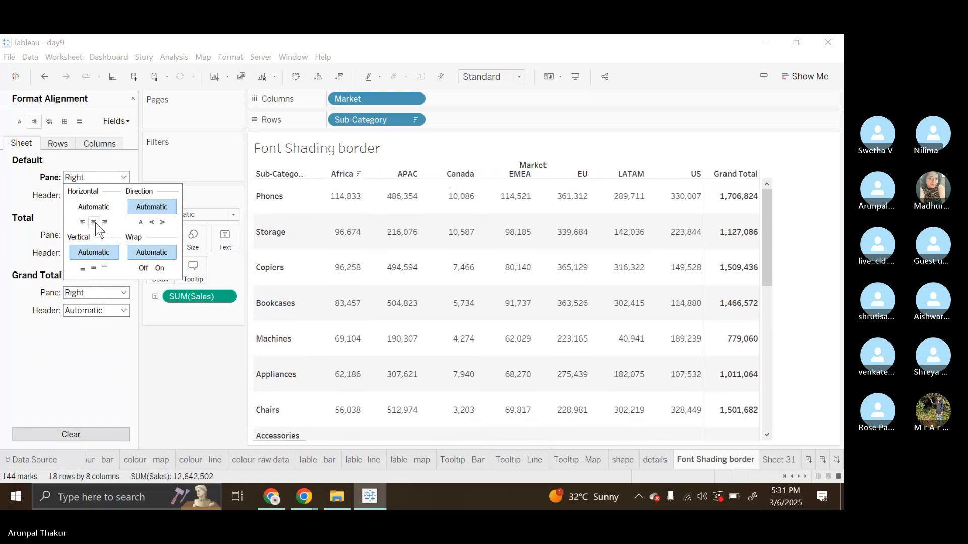
left_click(94, 223)
left_click(83, 224)
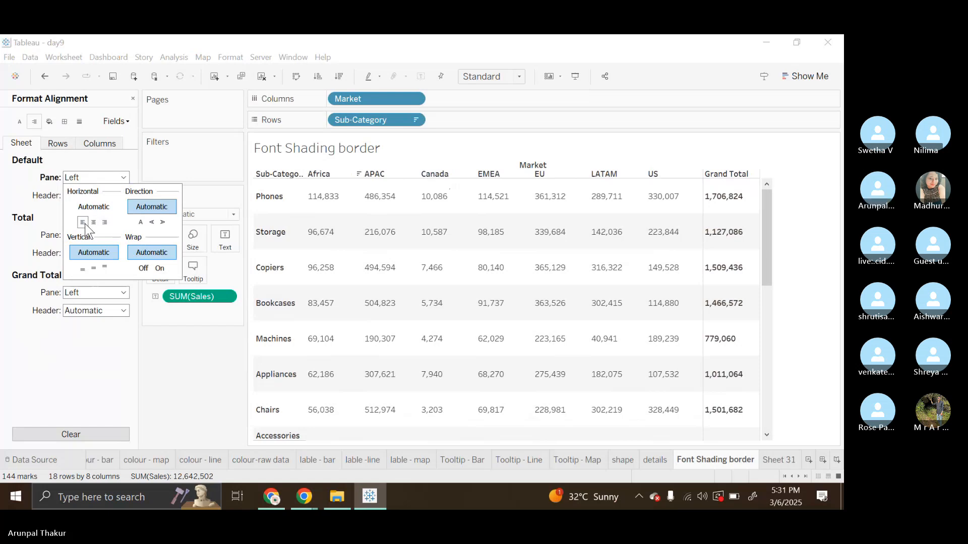
- Try the bottom, middle and top vertical alignments on the default pane values
left_click(82, 267)
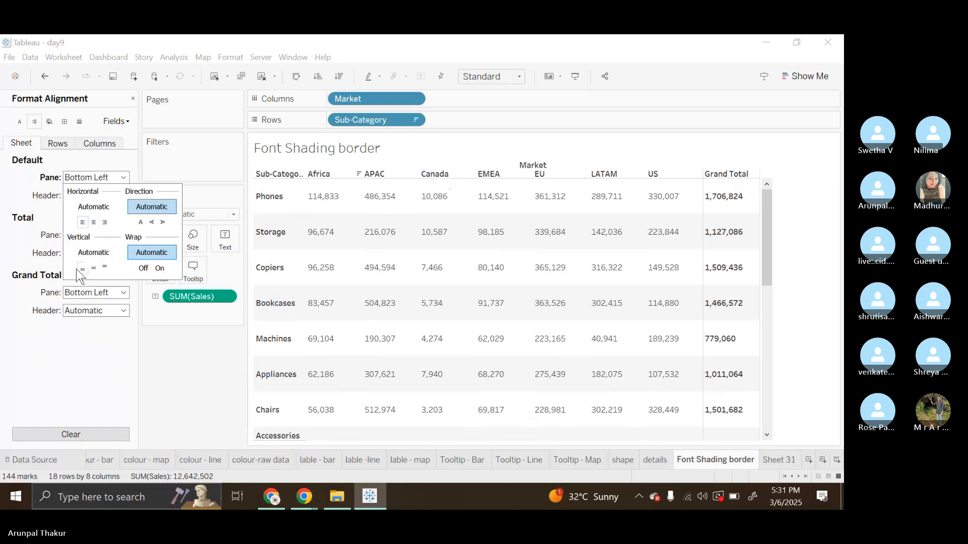
left_click(94, 269)
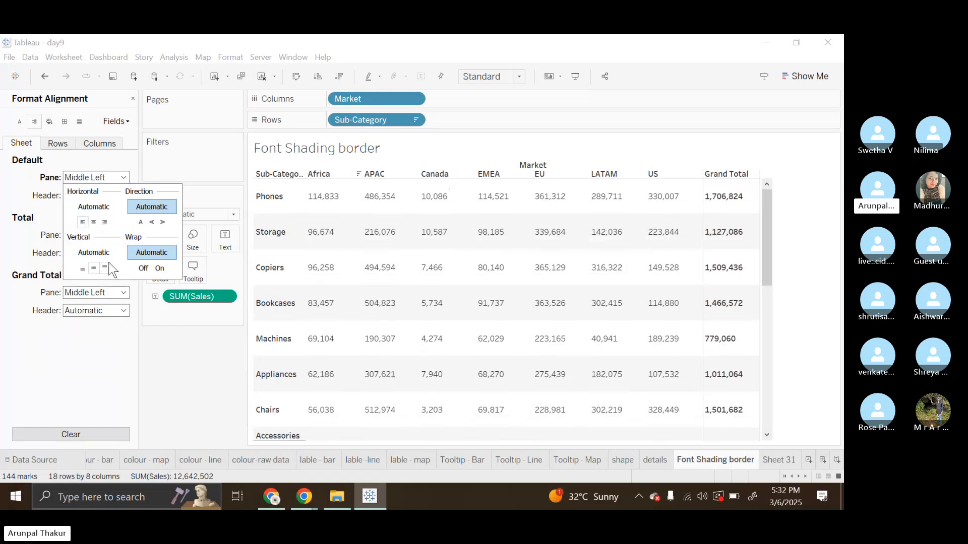
left_click(107, 268)
left_click(83, 269)
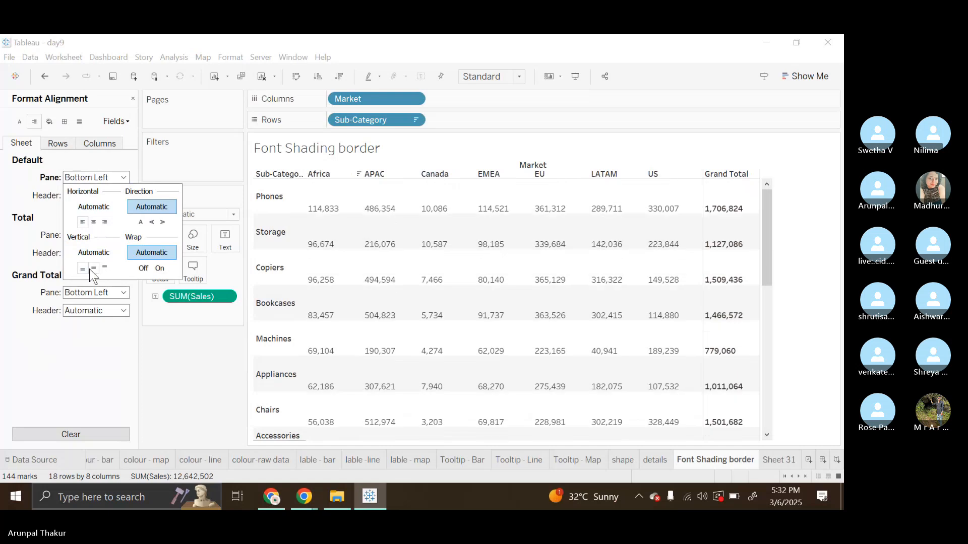
left_click(93, 269)
left_click(104, 268)
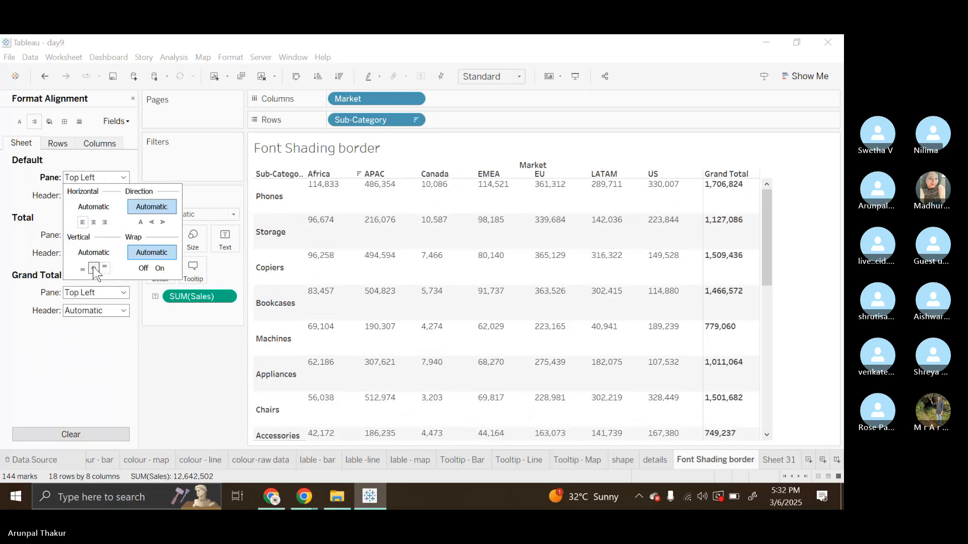
left_click(83, 269)
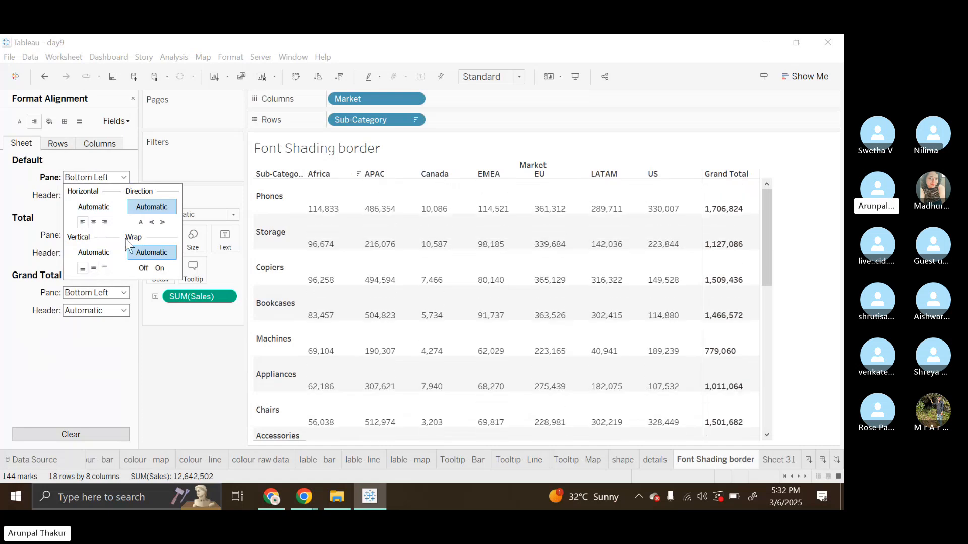
- Try the rotated text directions on the default pane, then set normal direction with top vertical alignment
left_click(140, 223)
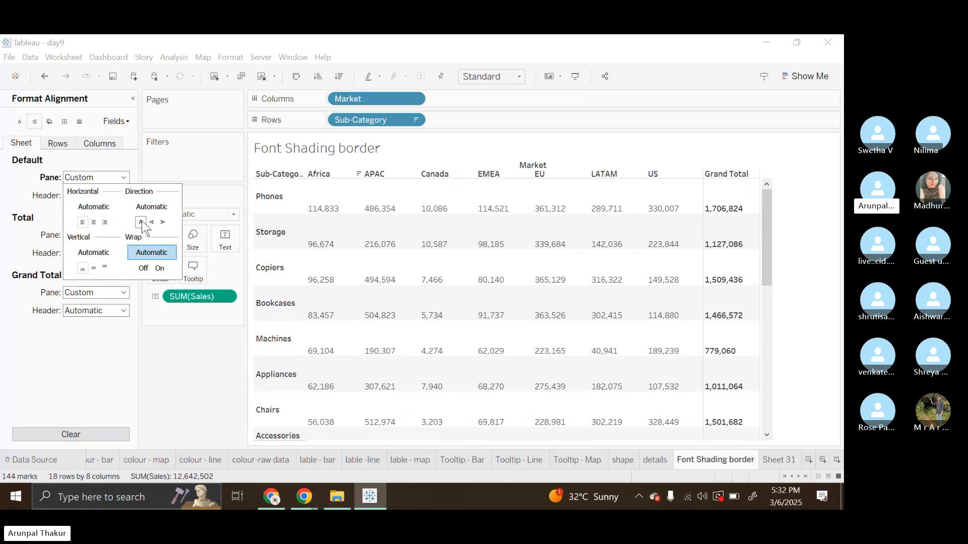
left_click(151, 223)
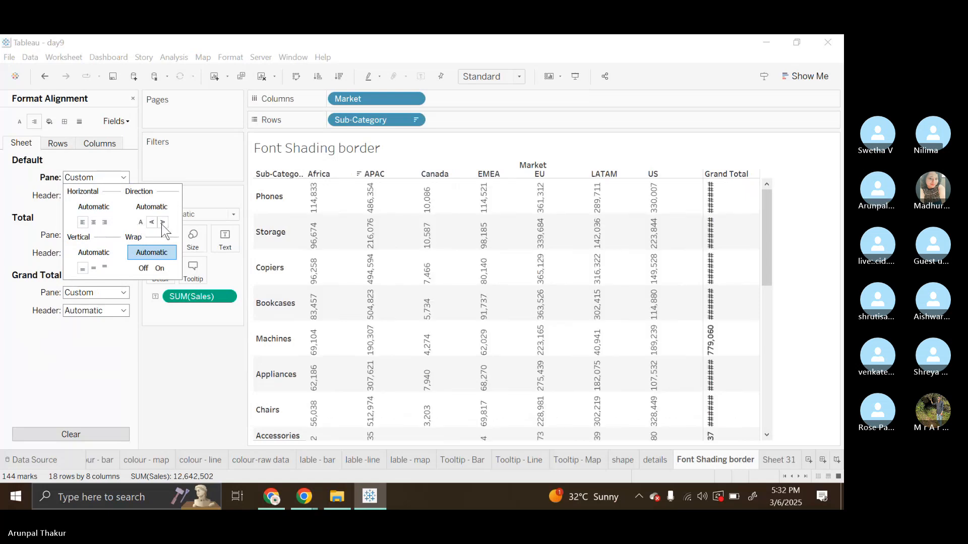
left_click(162, 223)
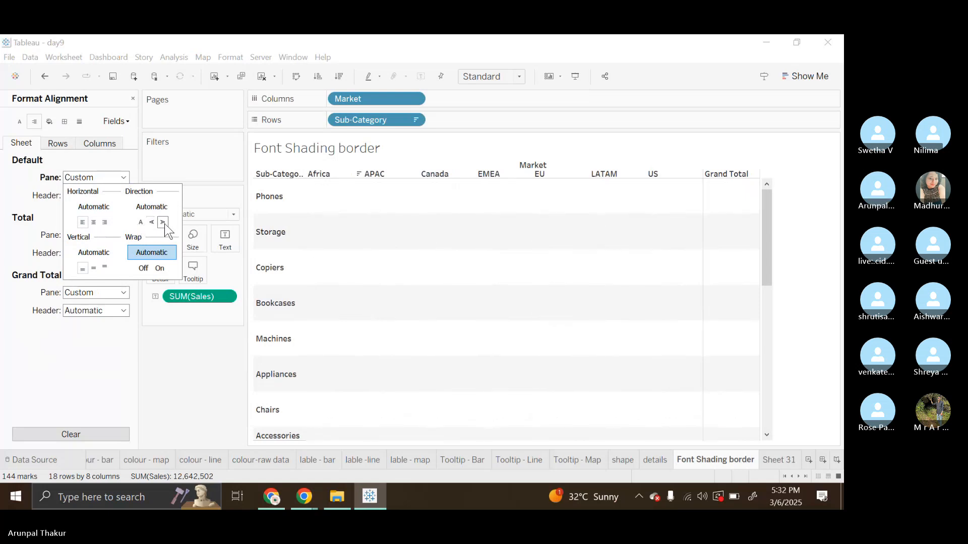
left_click(153, 223)
left_click(140, 223)
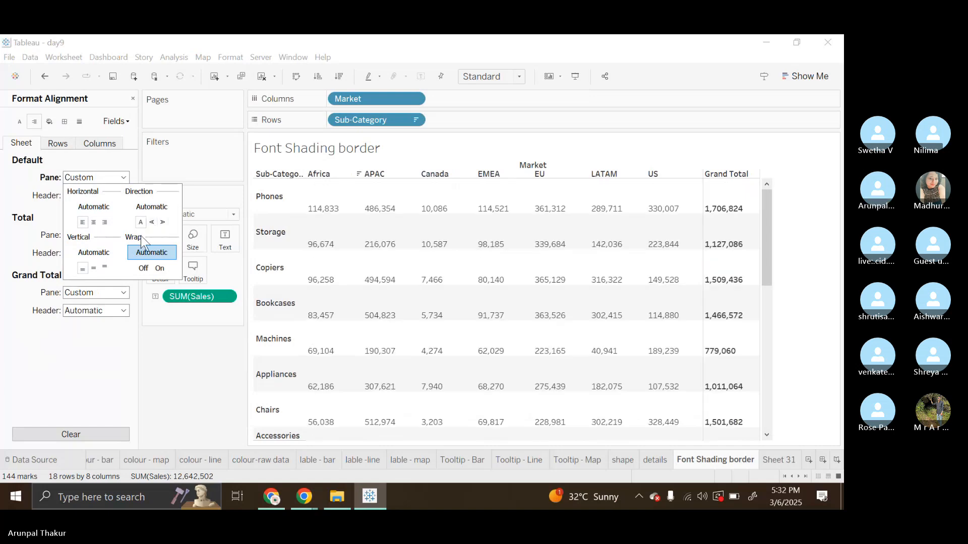
left_click(106, 268)
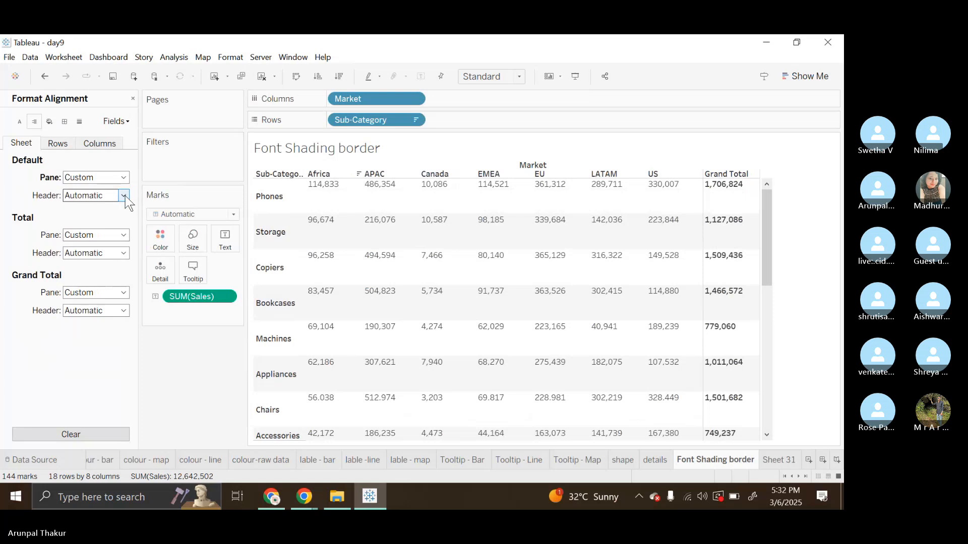
- Align the Total header left and middle, and try the upward text direction before restoring the normal one
left_click(124, 253)
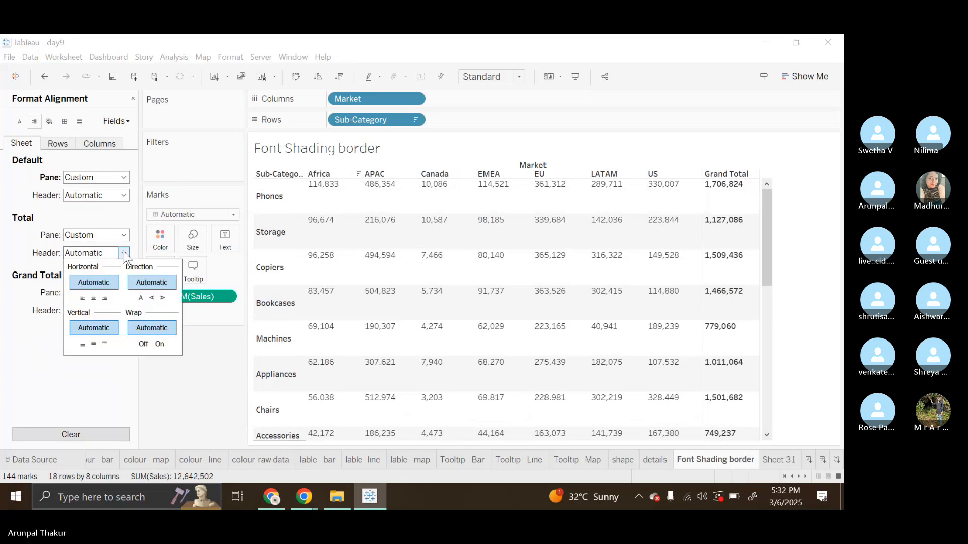
left_click(93, 298)
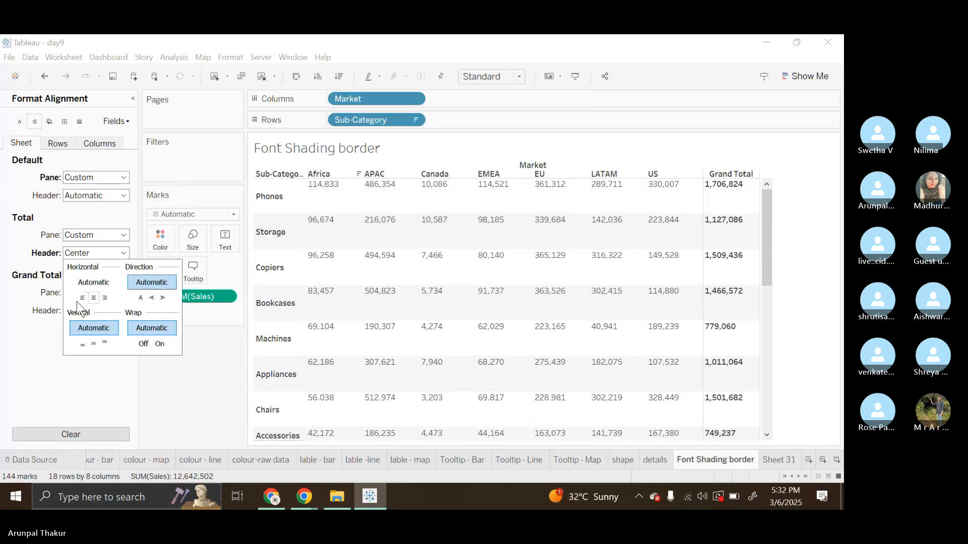
left_click(82, 298)
left_click(93, 344)
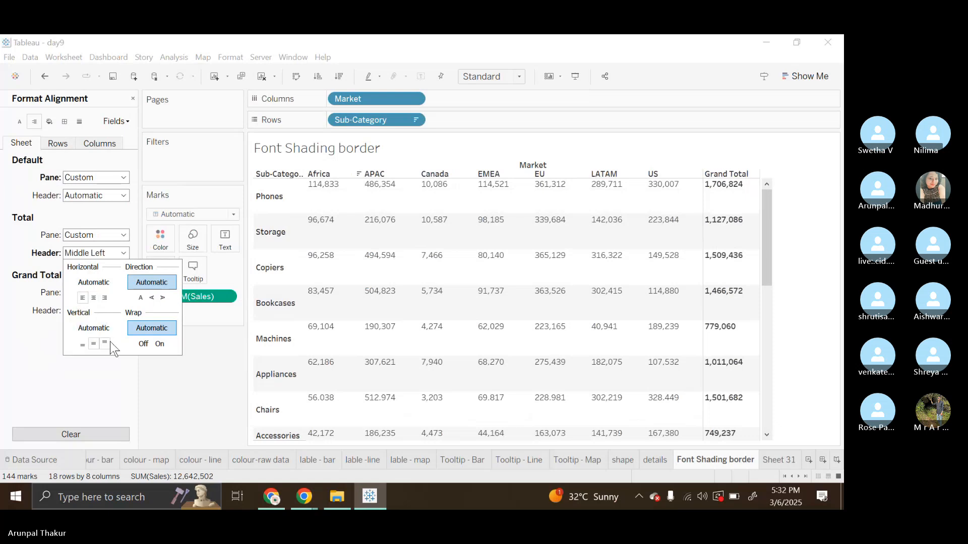
left_click(144, 299)
left_click(153, 298)
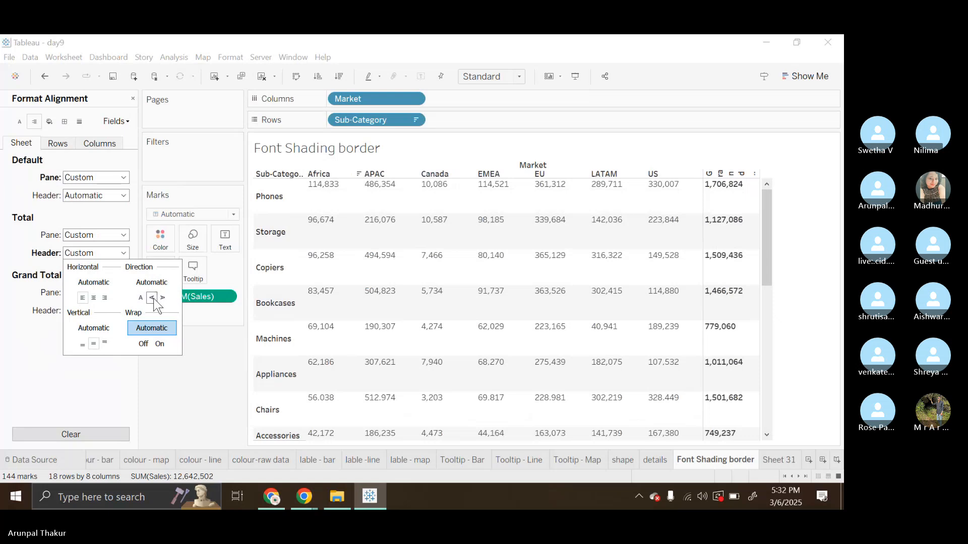
left_click(141, 298)
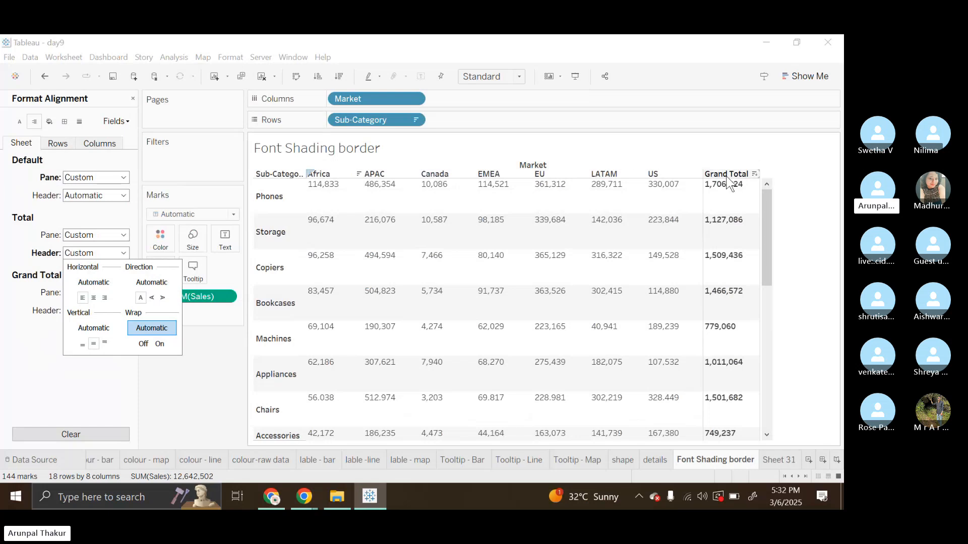
- Increase the column header height and rotate the Total header text upward, trying center and right before left alignment
left_click_drag(728, 179, 729, 199)
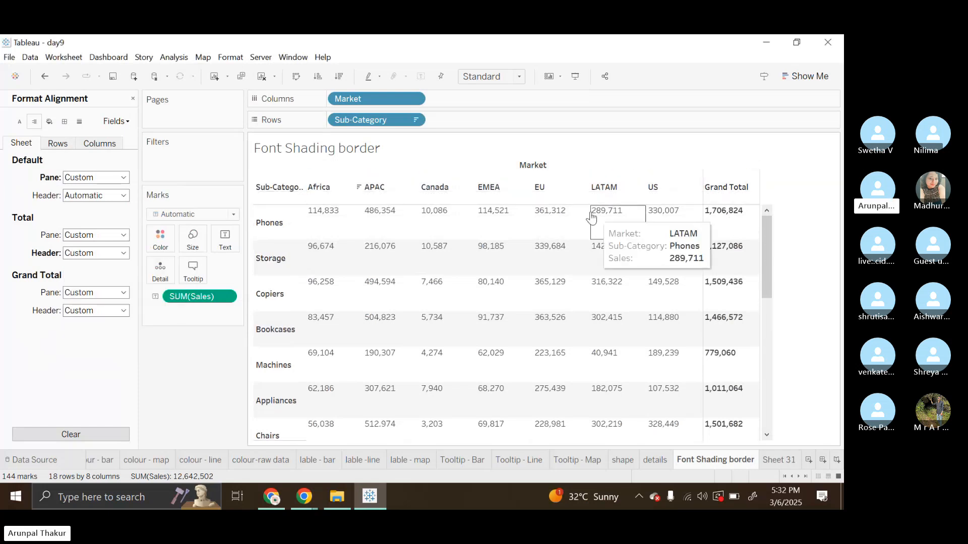
left_click_drag(582, 204, 581, 216)
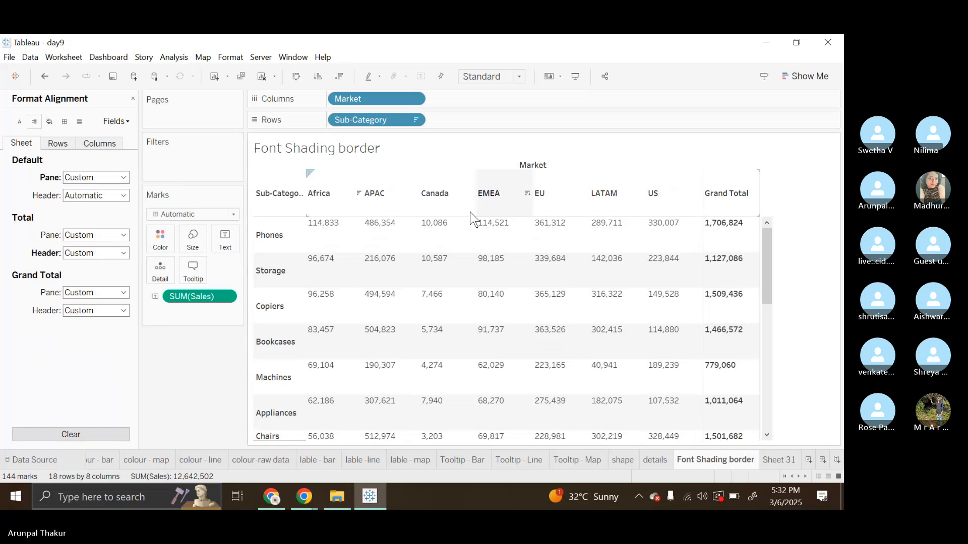
left_click(124, 253)
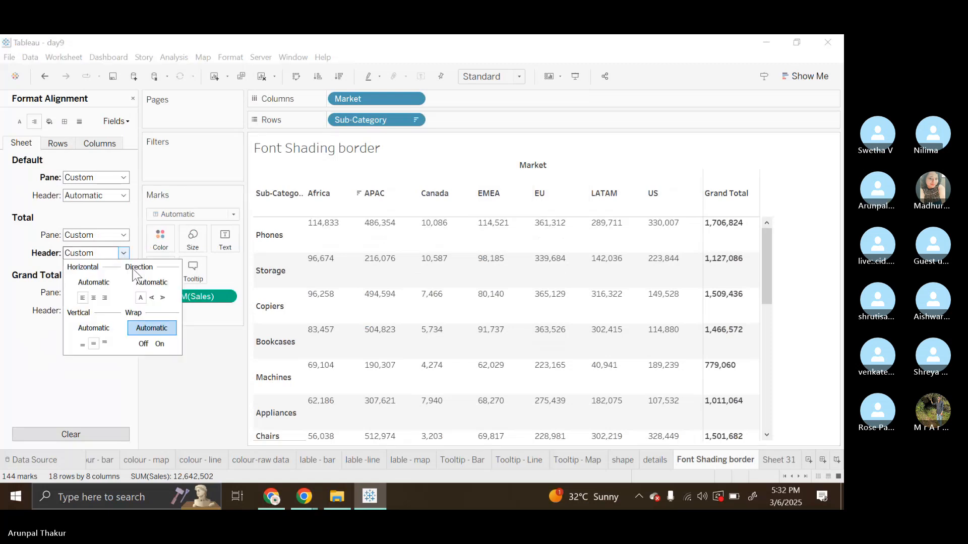
left_click(152, 297)
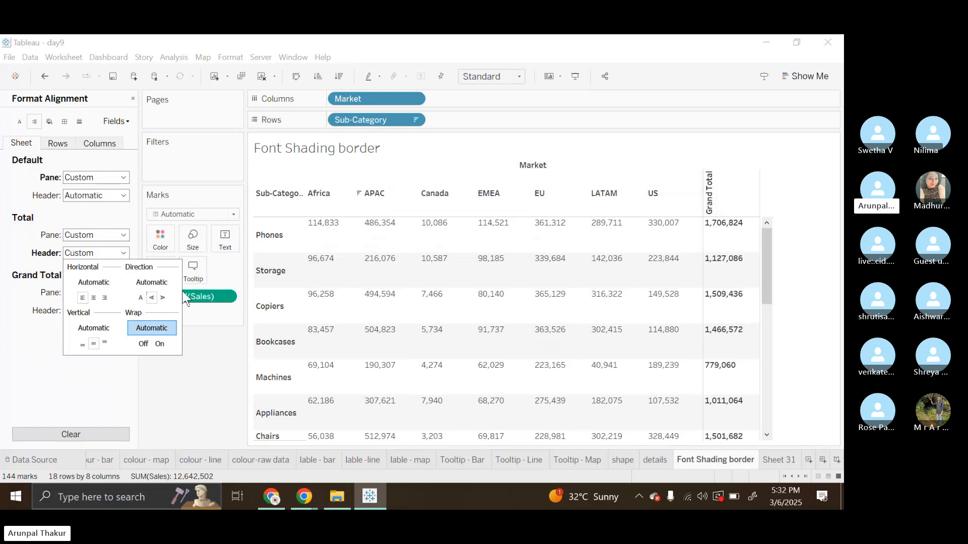
left_click(93, 298)
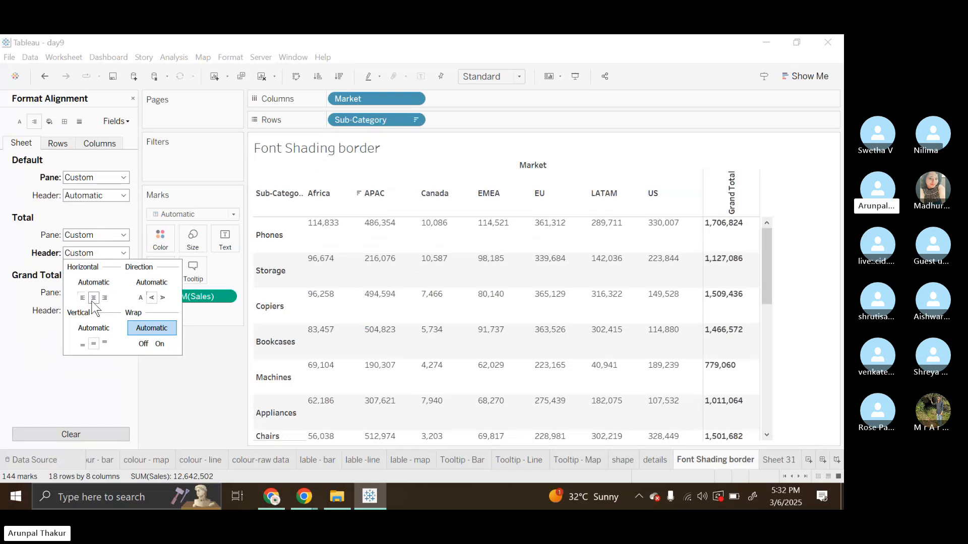
left_click(104, 298)
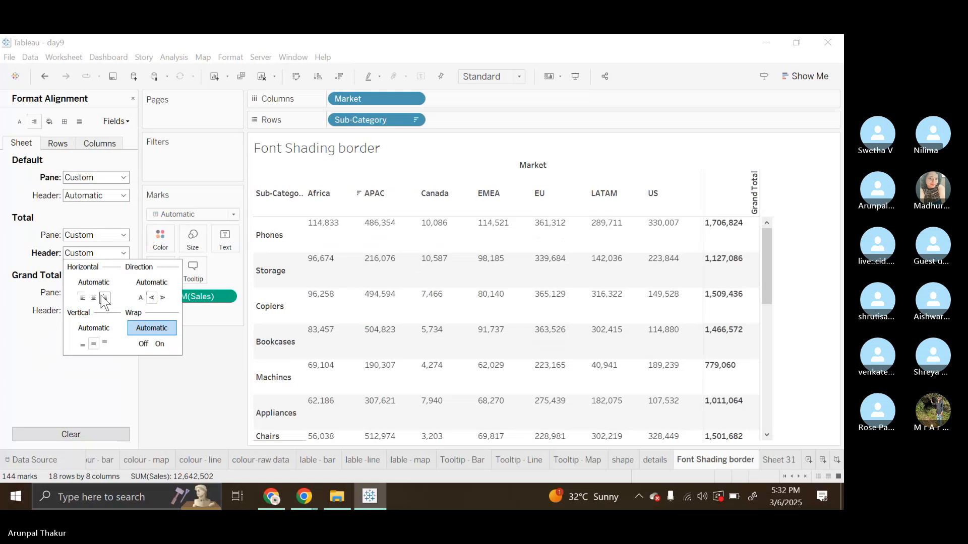
left_click(93, 298)
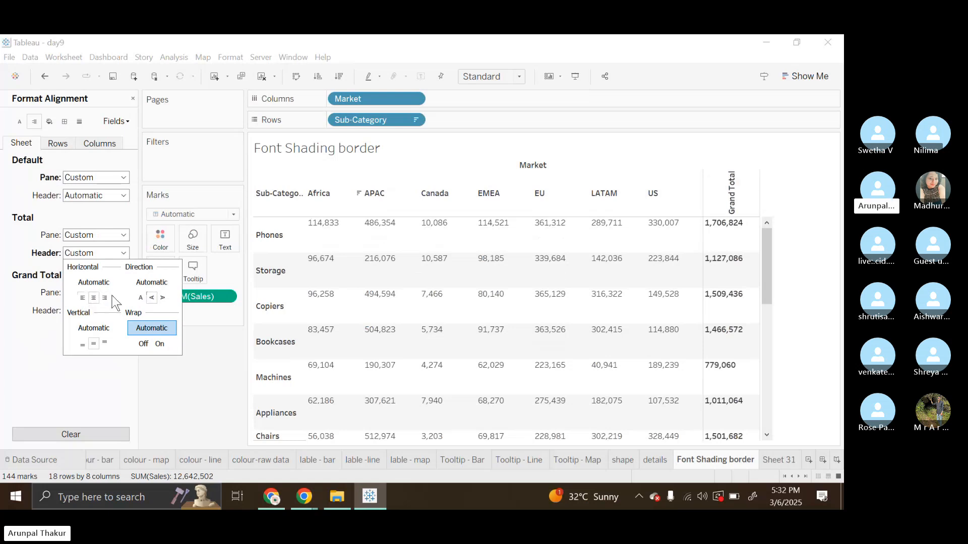
left_click(83, 298)
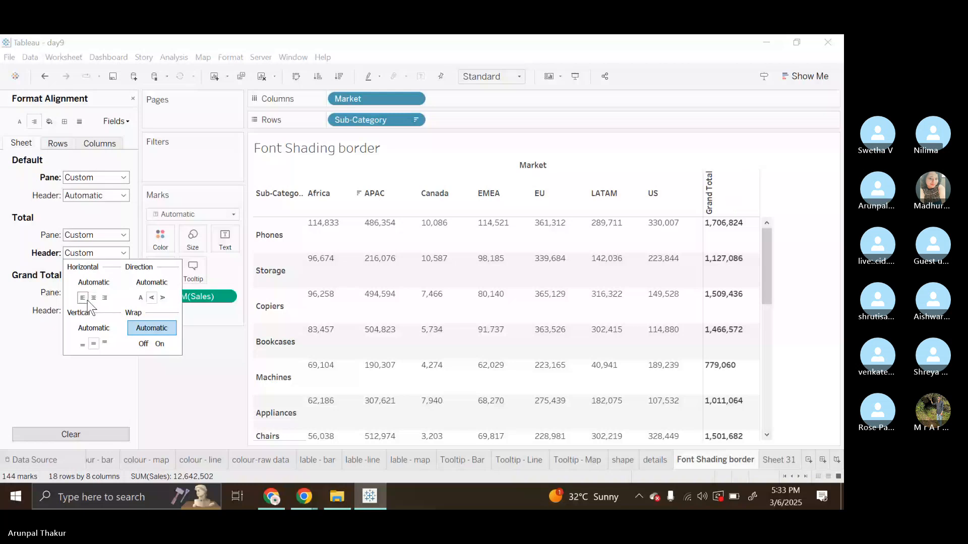
- Compare the Total header's vertical alignments in both text directions, ending with top right alignment and upward text
left_click(105, 345)
left_click(93, 344)
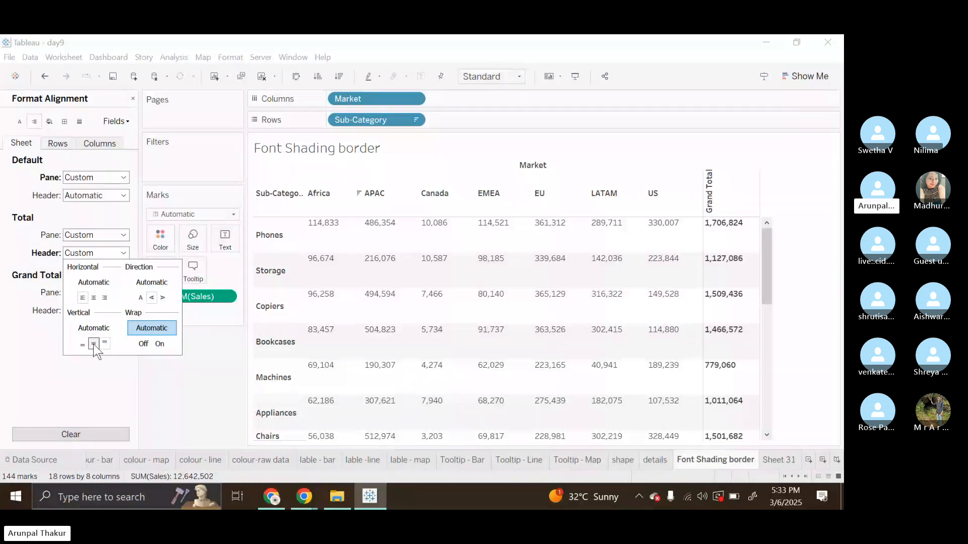
left_click(83, 344)
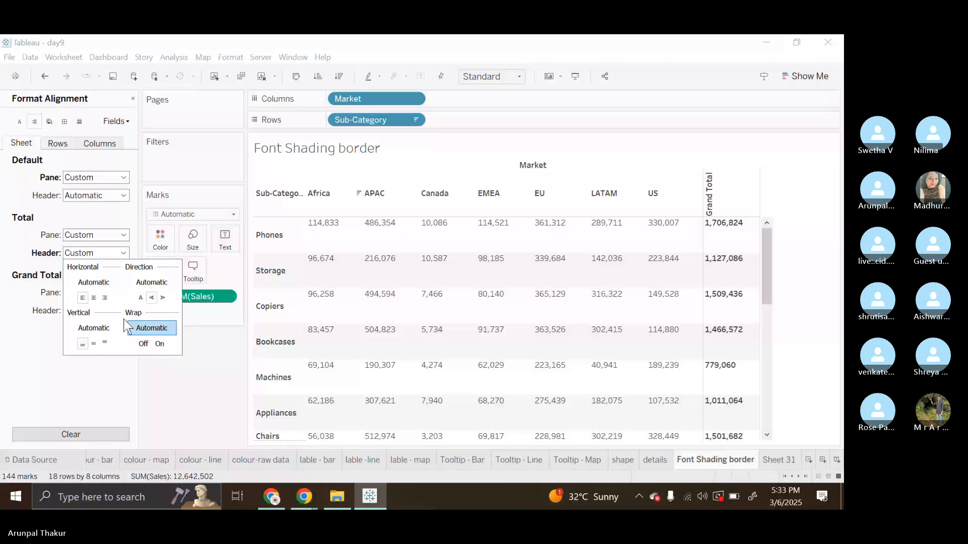
left_click(140, 298)
left_click(94, 345)
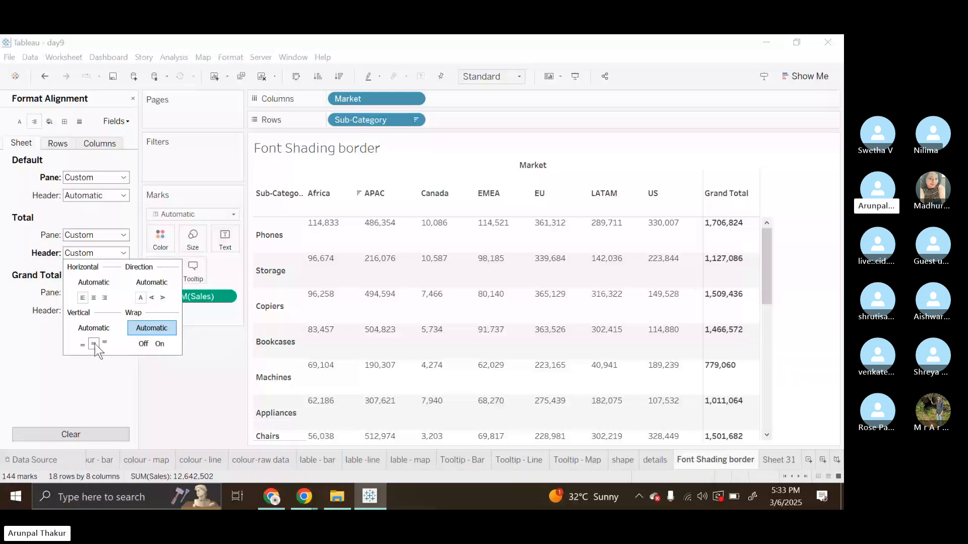
left_click(104, 344)
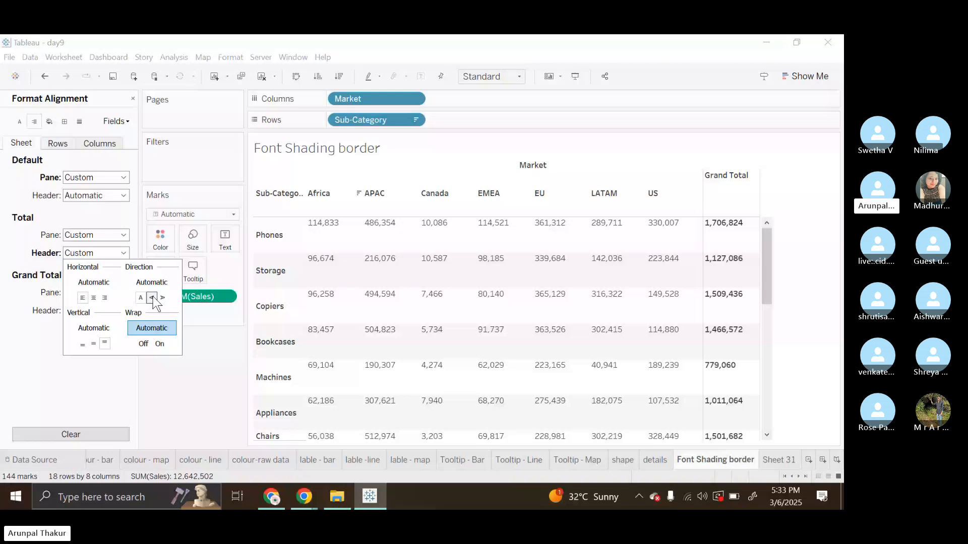
left_click(152, 298)
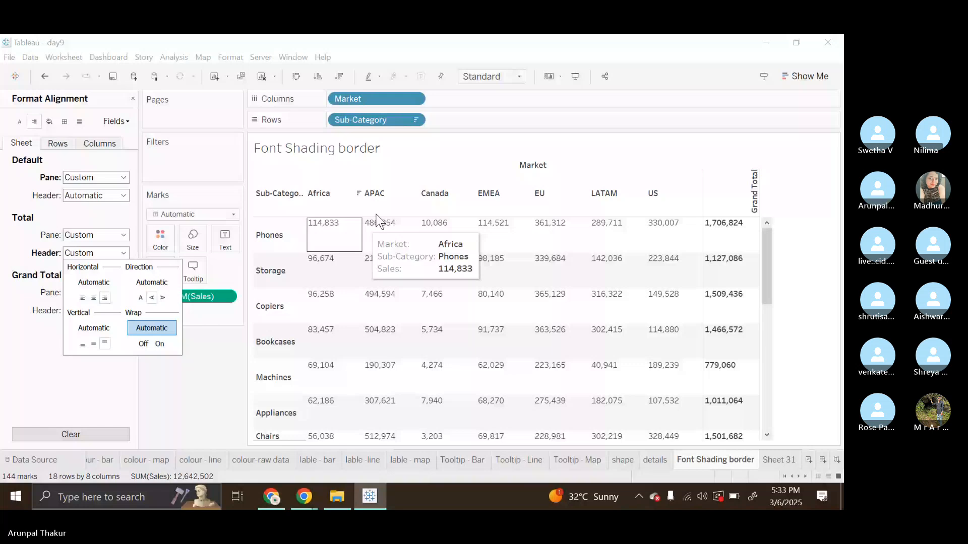
- Clear the worksheet formatting and the manual sizing from the Font Shading border sheet
left_click(58, 222)
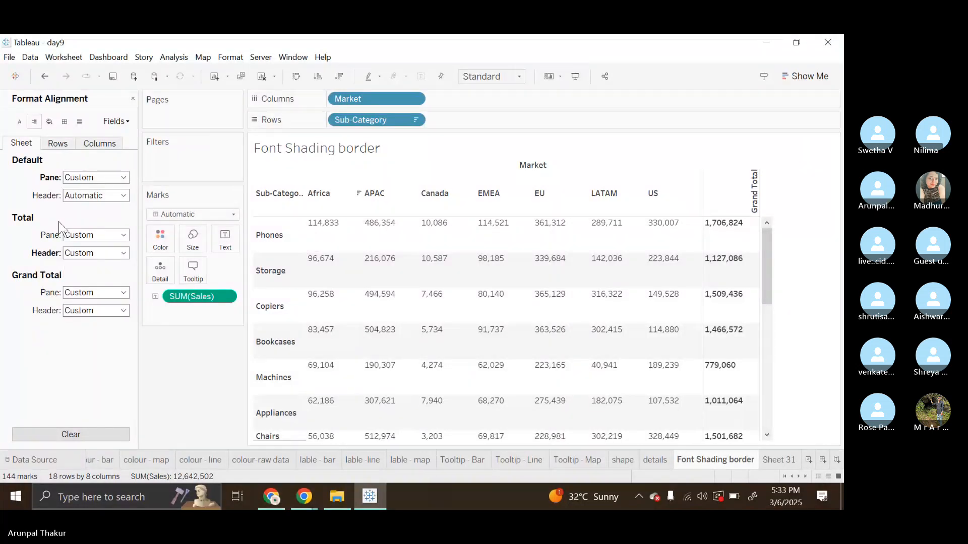
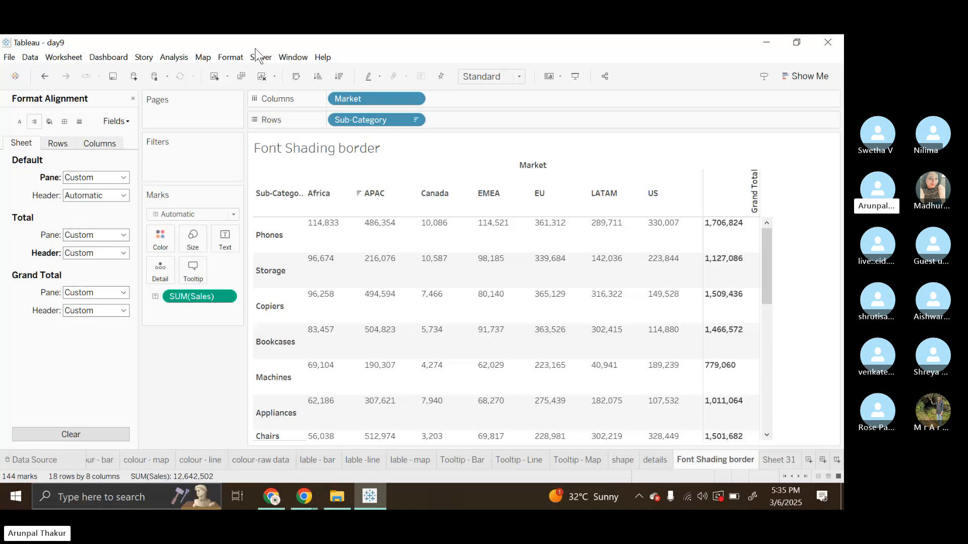
left_click(274, 82)
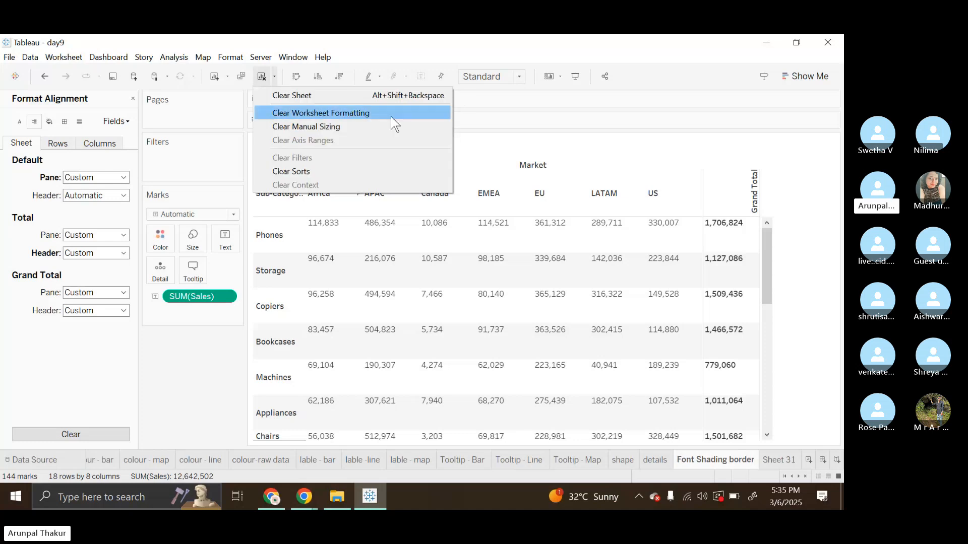
left_click(429, 114)
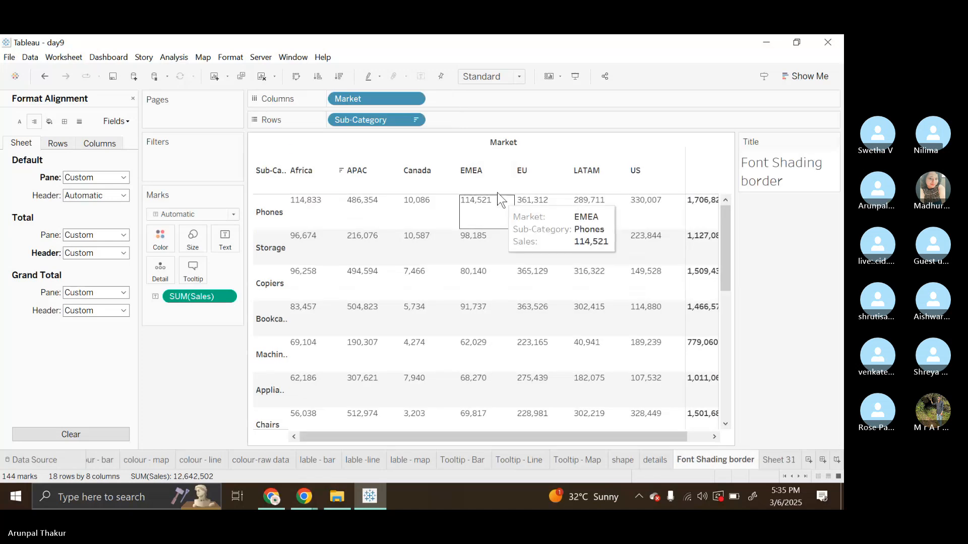
mouse_move(497, 194)
left_mouse_down()
mouse_move(503, 212)
mouse_move(508, 189)
left_mouse_up()
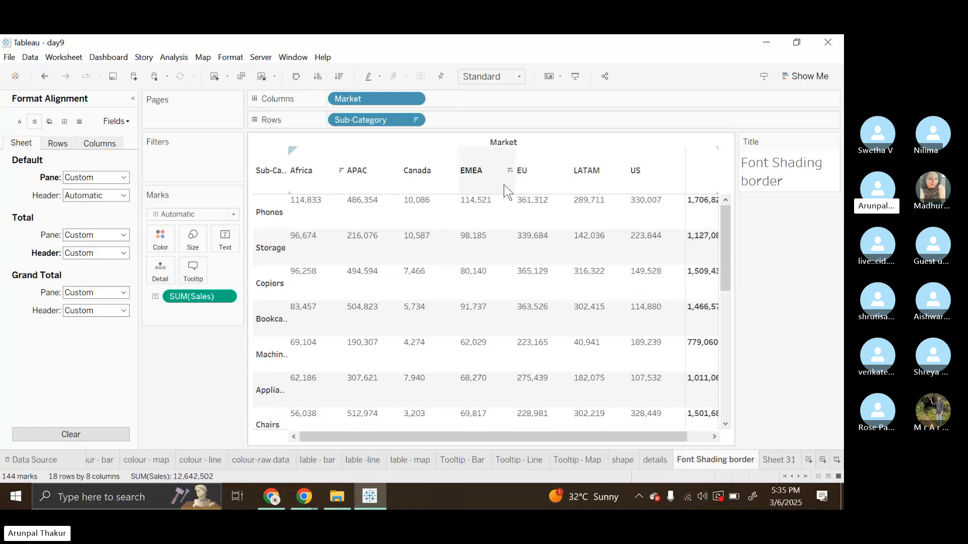
left_click(274, 76)
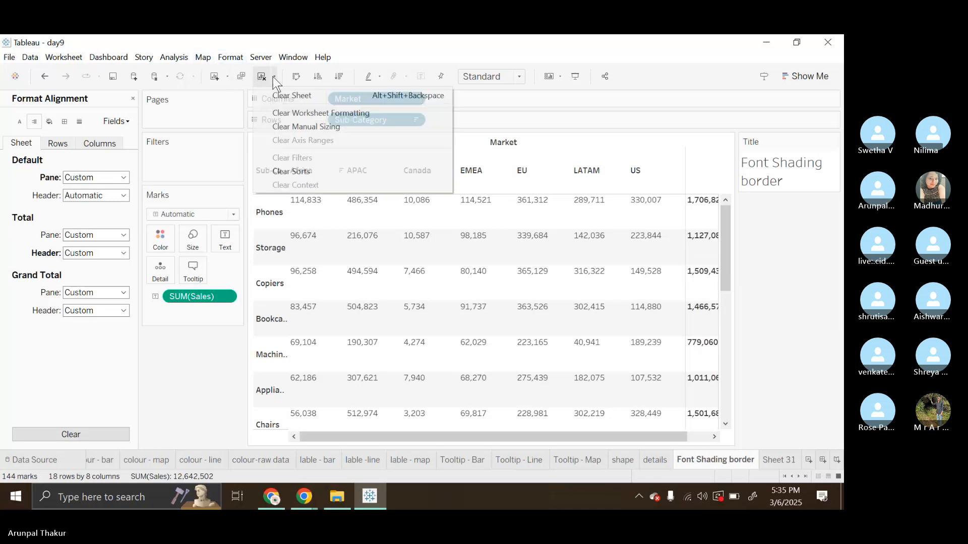
left_click(307, 112)
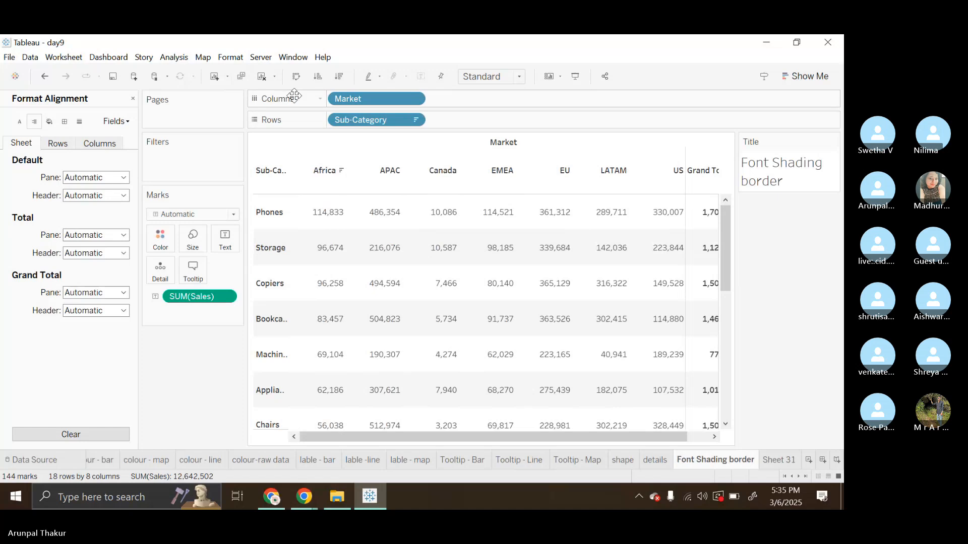
left_click(274, 76)
left_click(292, 123)
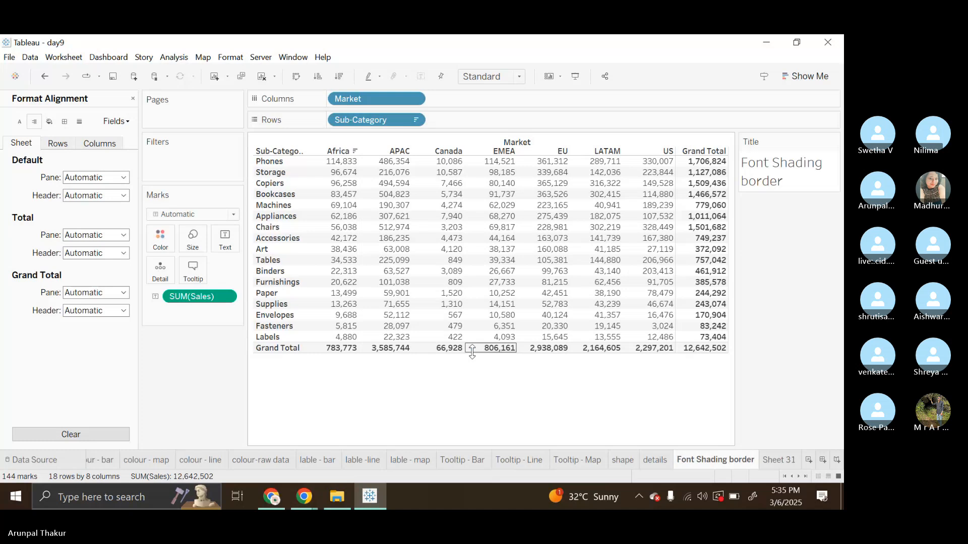
- Make the table rows slightly taller and shade the sheet's default pane red
left_click_drag(473, 351, 478, 377)
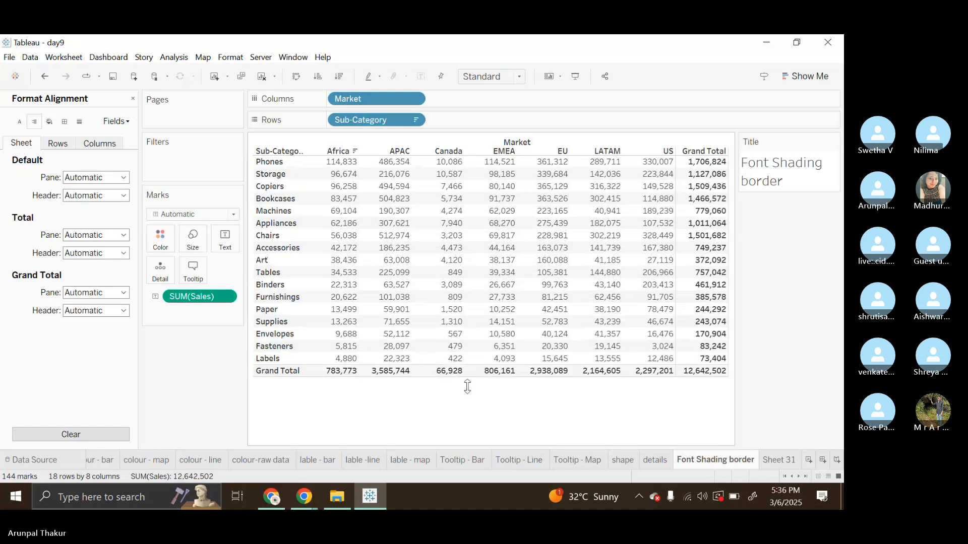
left_click_drag(467, 386, 469, 395)
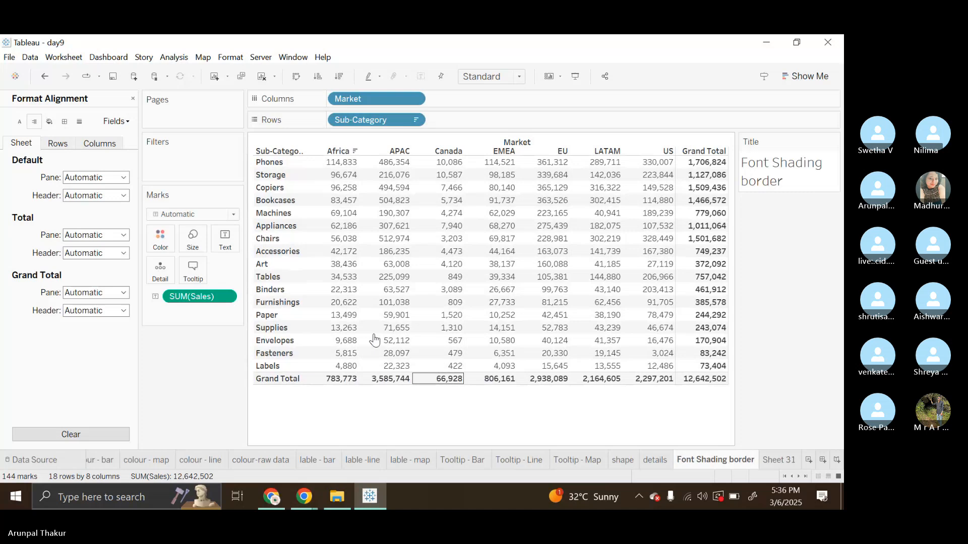
left_click(49, 121)
left_click(111, 196)
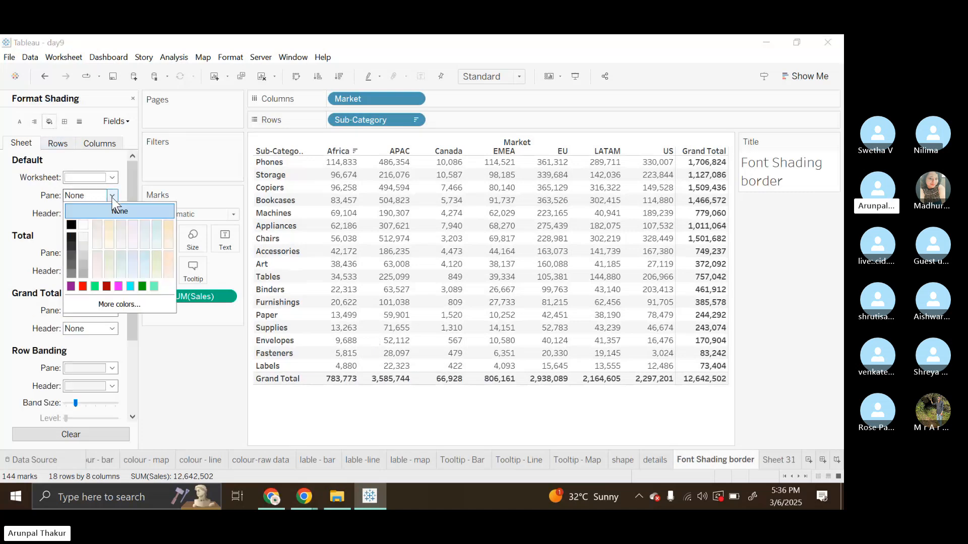
left_click(83, 287)
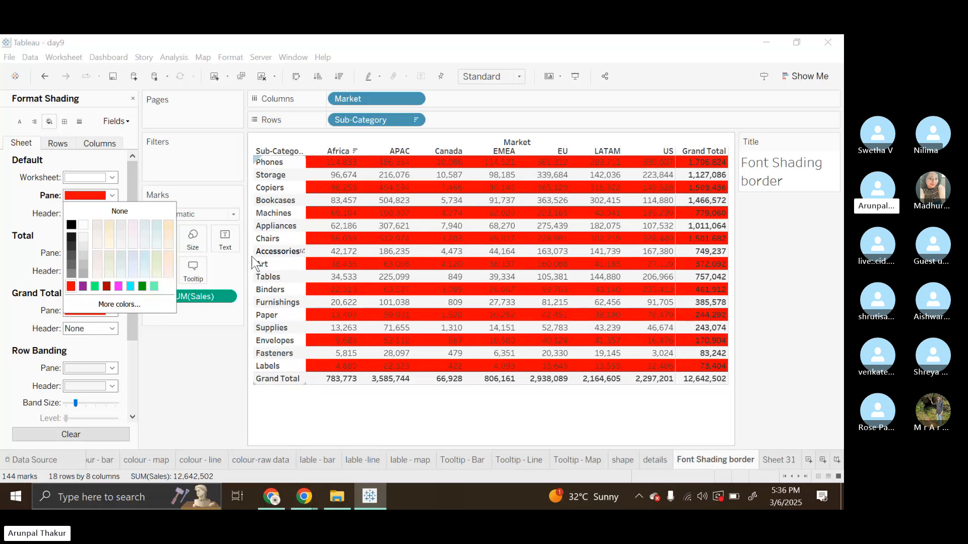
left_click(109, 353)
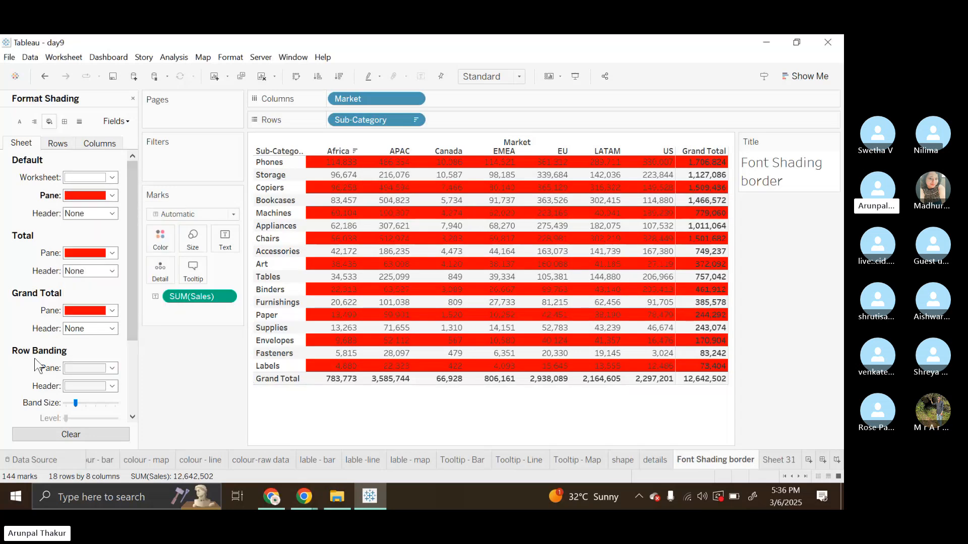
- Compare no fill, purple, grey, pale tints and cyan for the row banding pane, ending with a custom light purple
left_click(108, 371)
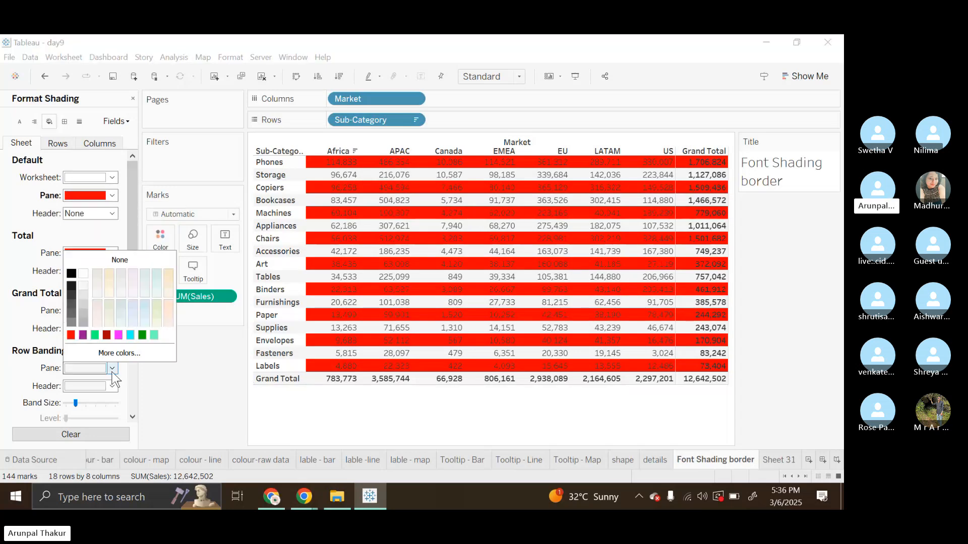
left_click(122, 262)
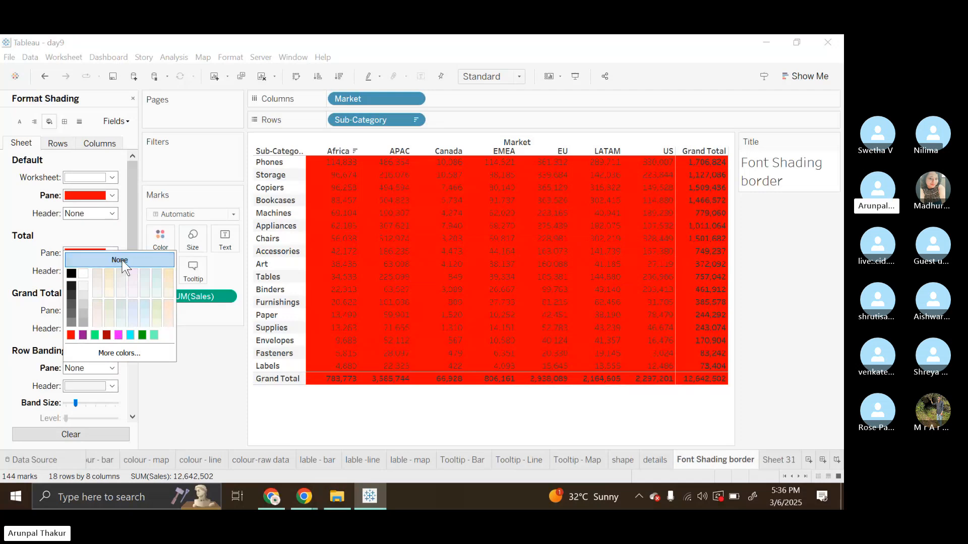
left_click(82, 335)
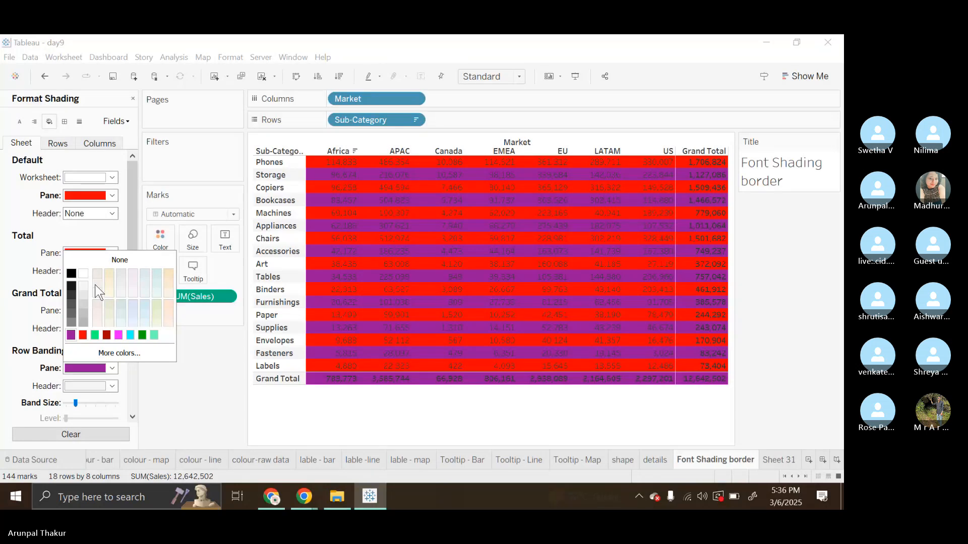
left_click(95, 284)
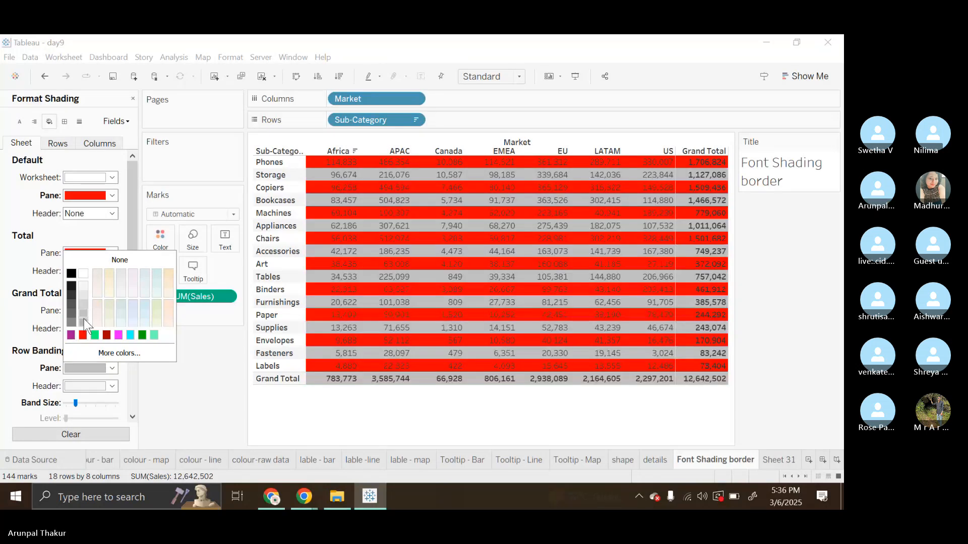
left_click(140, 296)
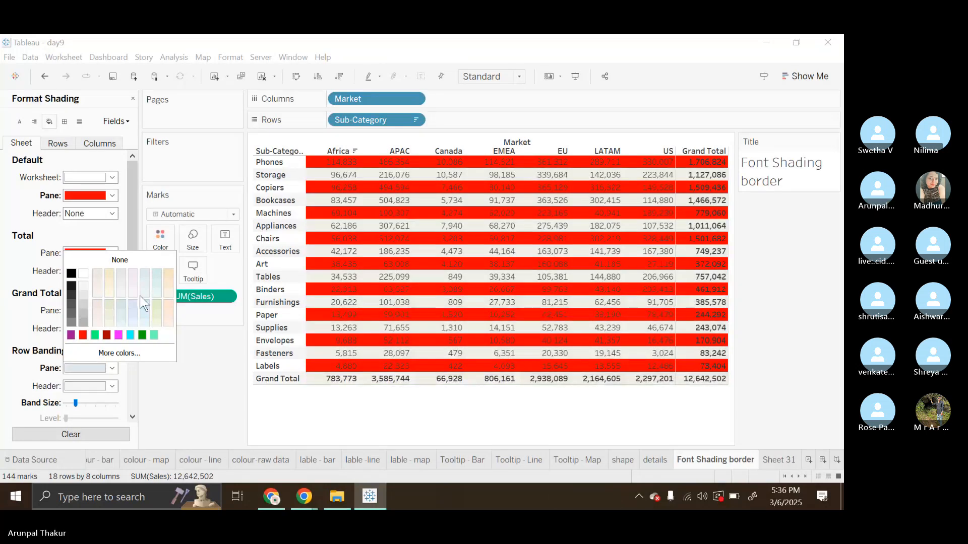
left_click(140, 296)
left_click(171, 278)
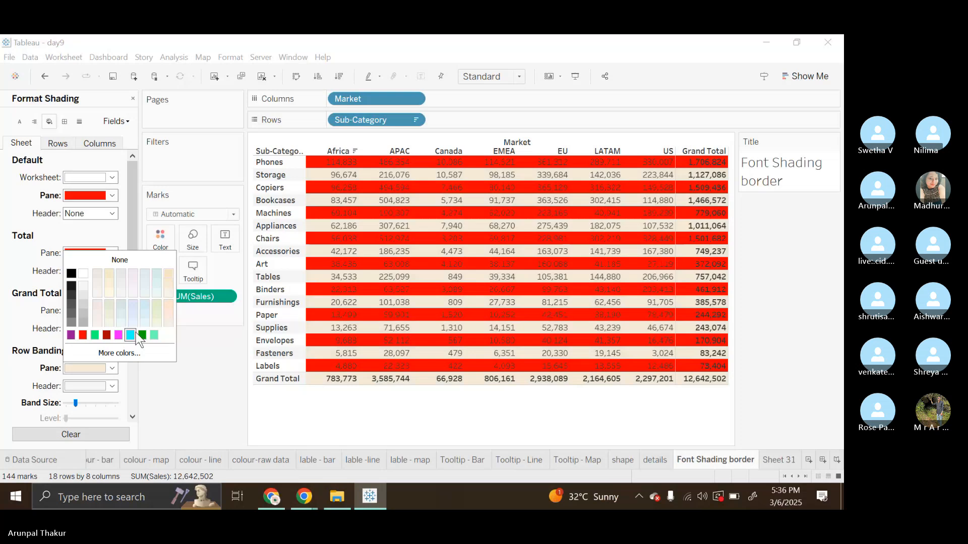
double_click(133, 334)
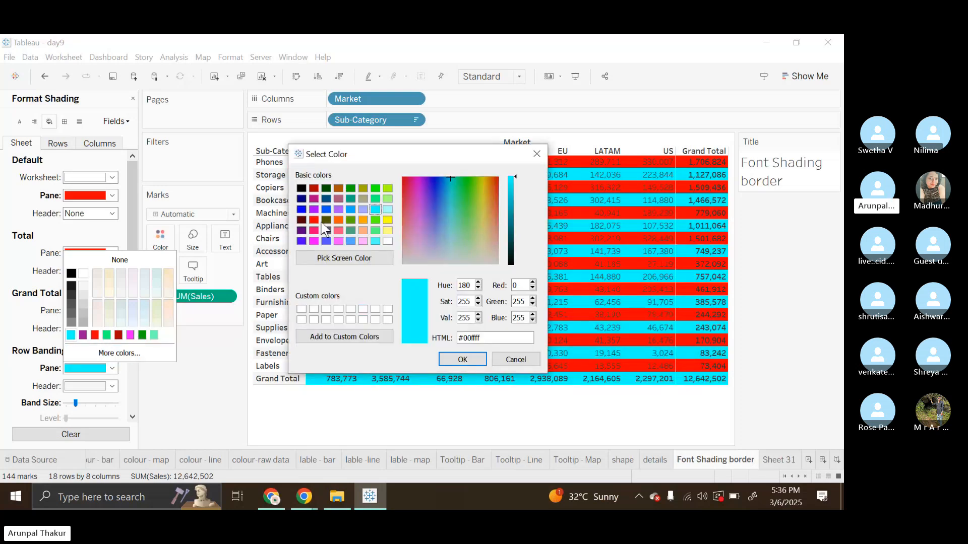
left_click(426, 206)
left_click(462, 359)
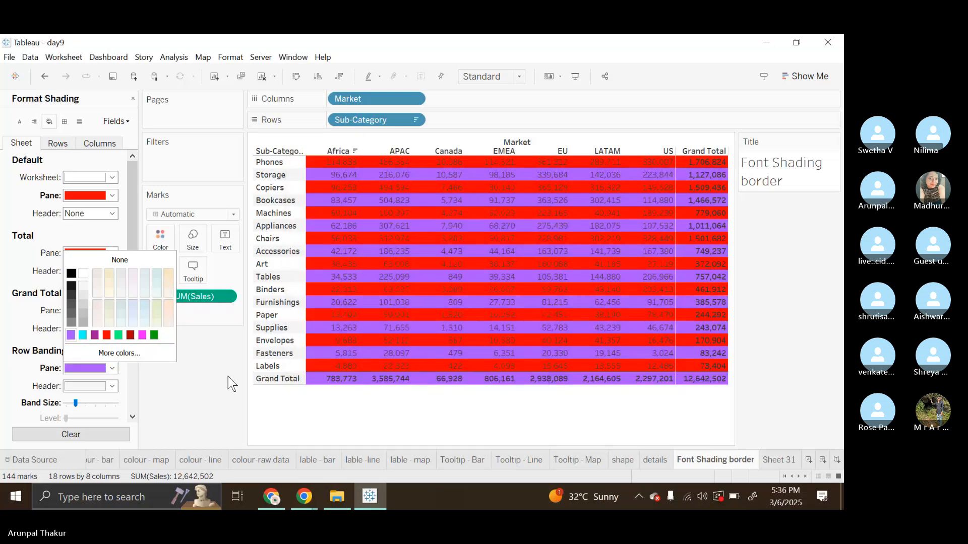
left_click(146, 387)
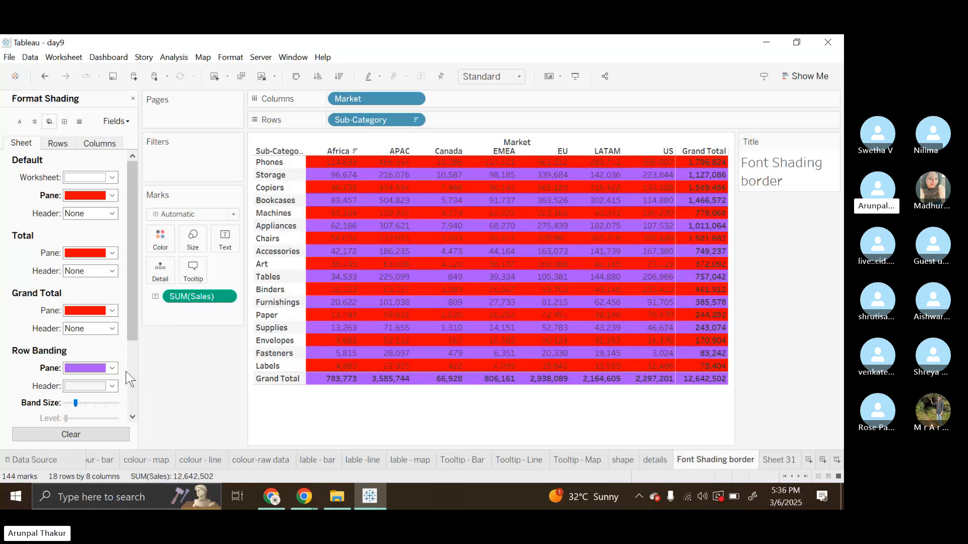
- Shade the default header cyan and, after trying light purple, set the row banding header to red
left_click(112, 213)
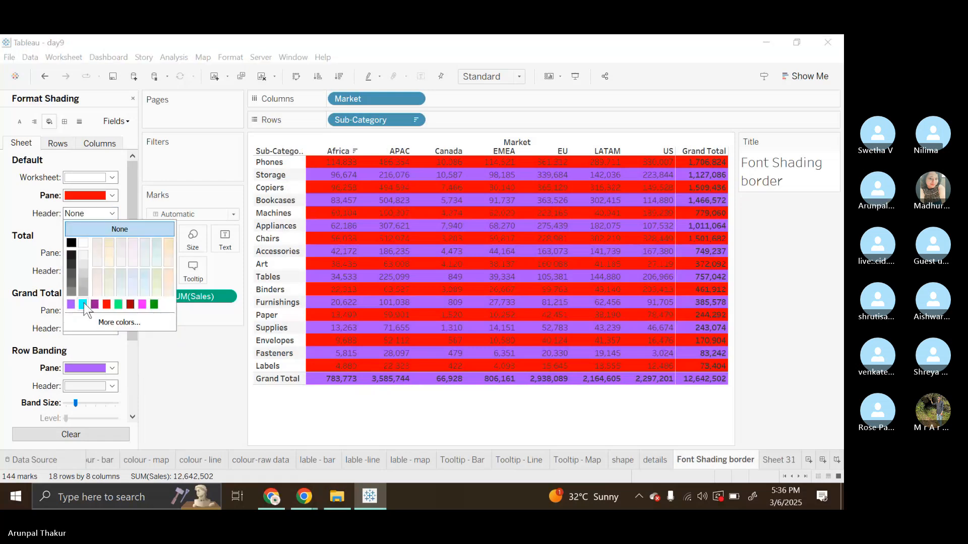
left_click(71, 304)
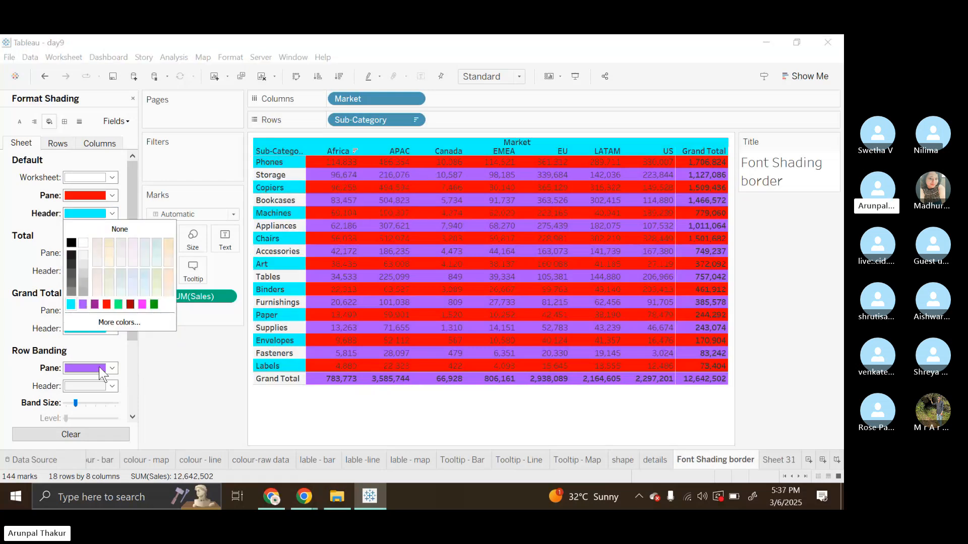
left_click(111, 386)
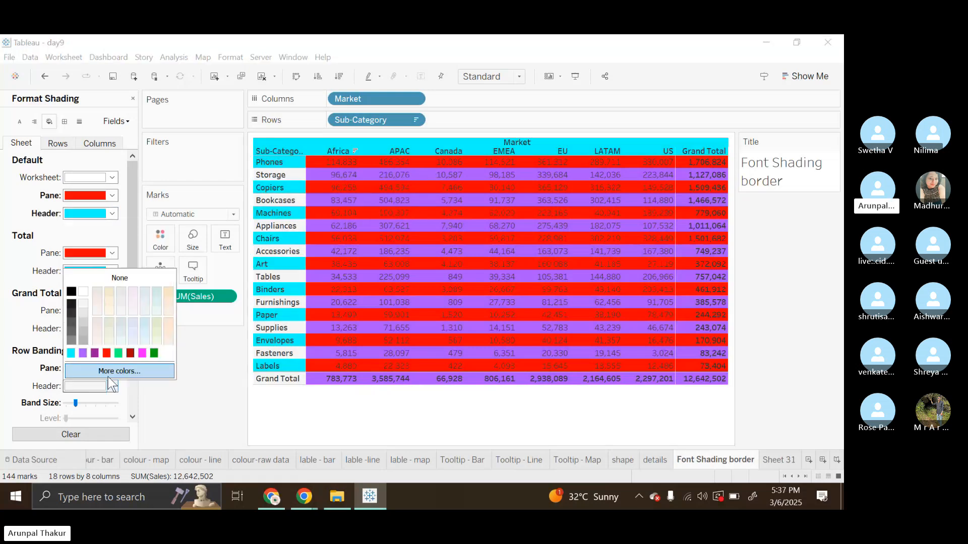
left_click(81, 353)
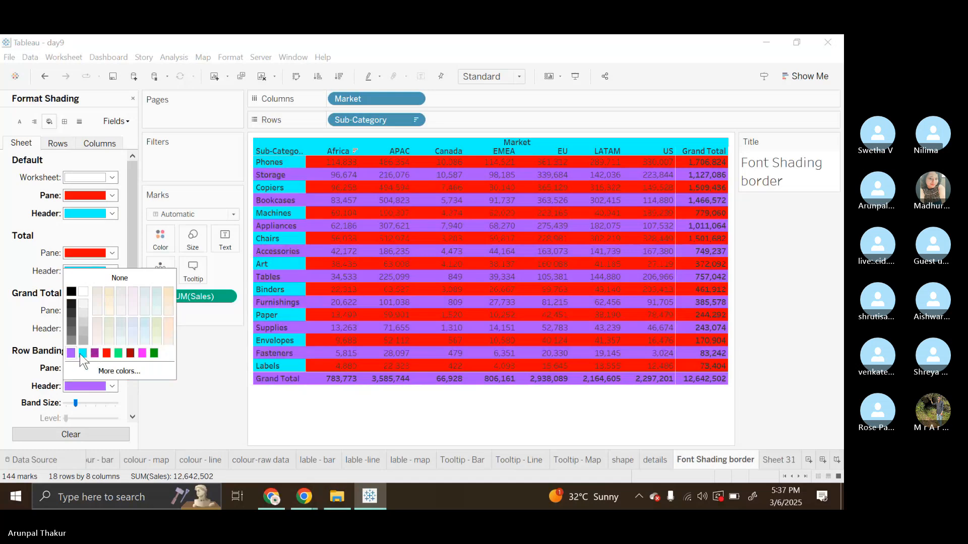
left_click(118, 354)
left_click(141, 353)
left_click(130, 353)
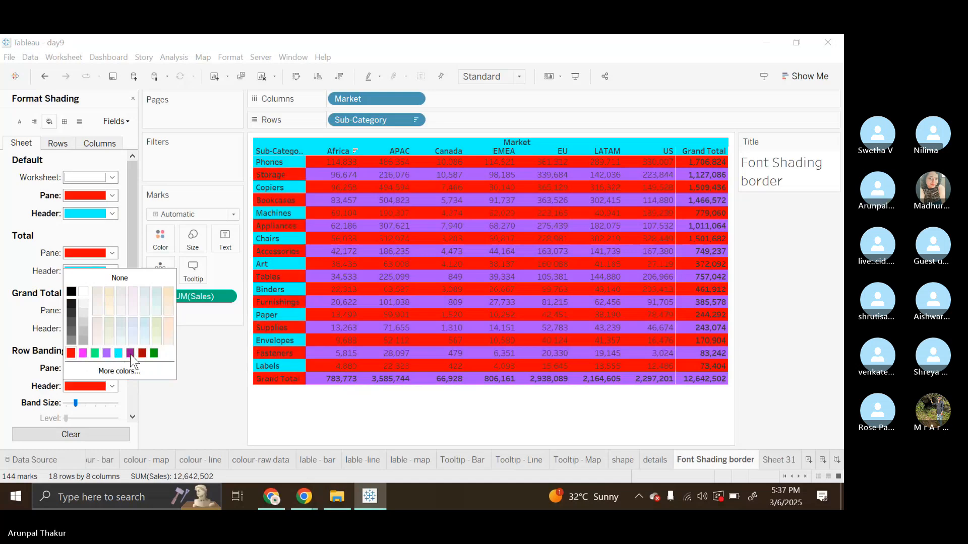
left_click(194, 391)
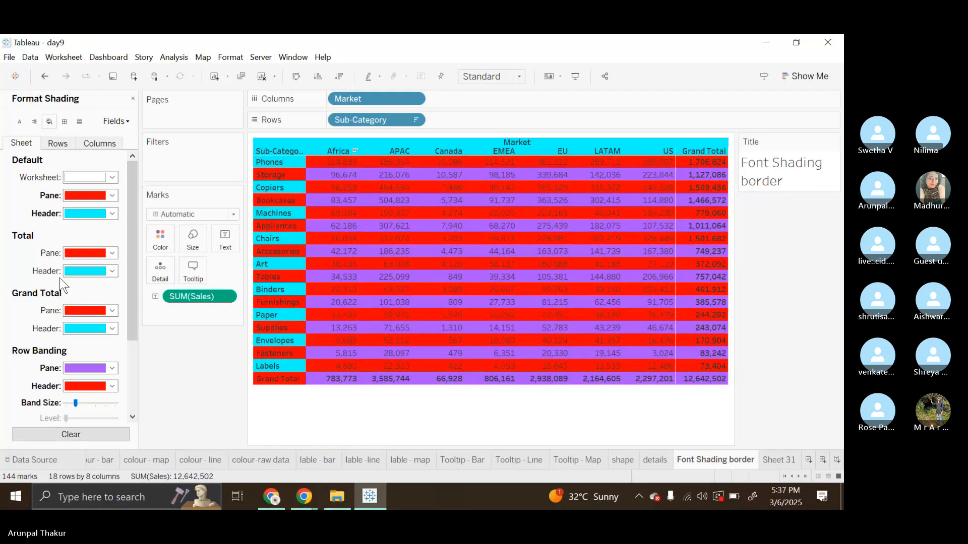
- Set the column banding pane to the custom yellow #ffff00
scroll(59, 277, "down", 3)
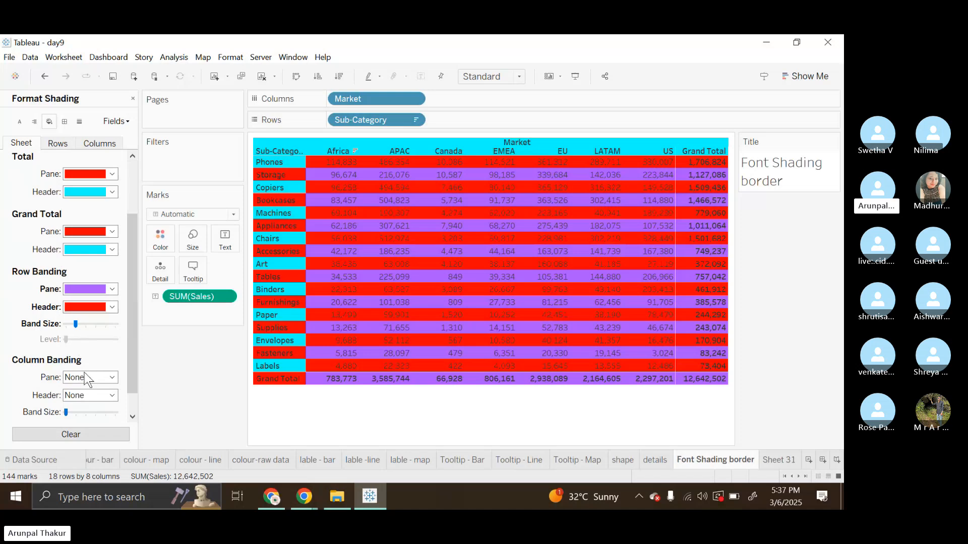
scroll(39, 373, "down", 1)
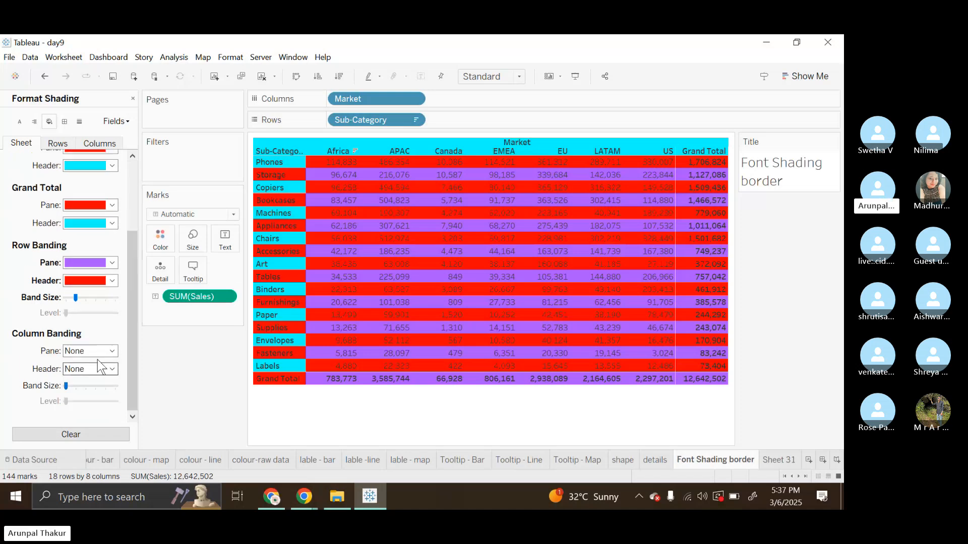
left_click(111, 351)
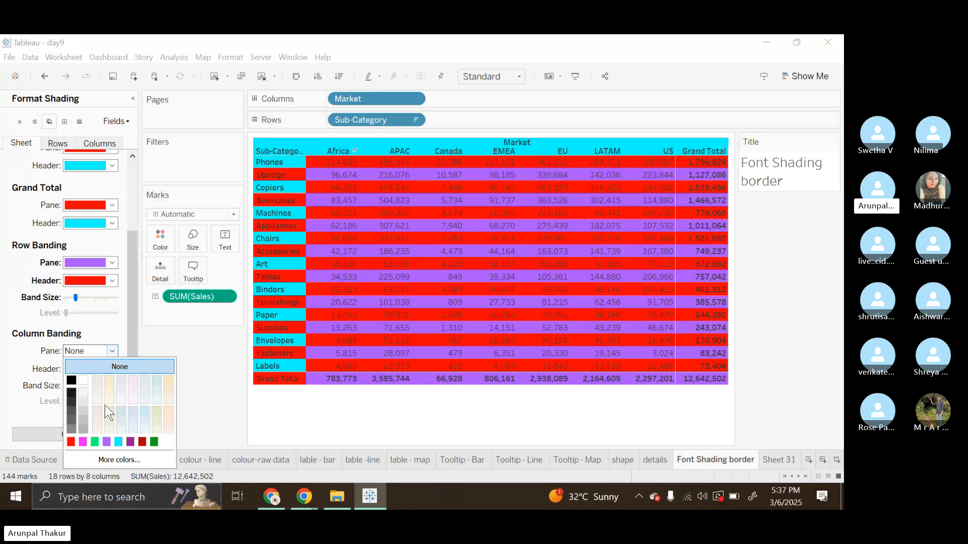
left_click(110, 459)
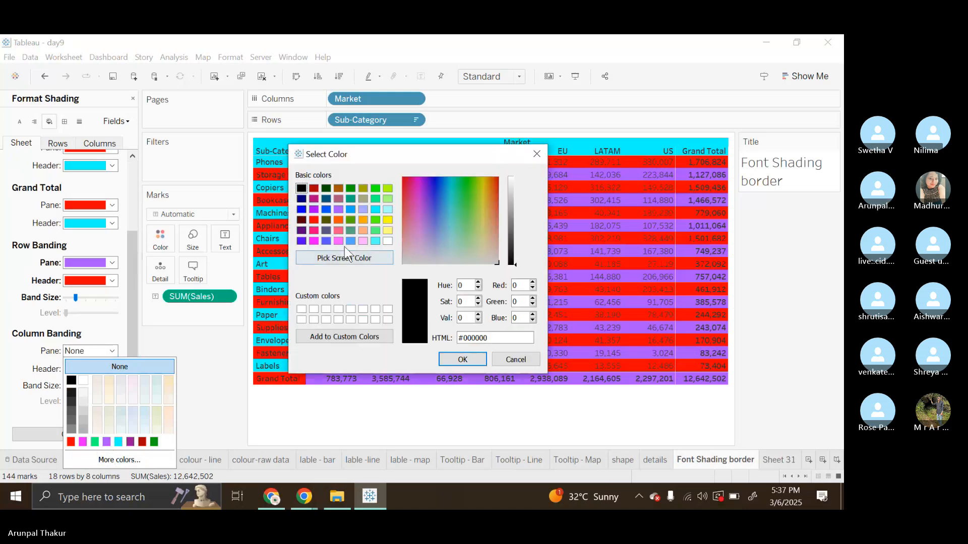
left_click(388, 219)
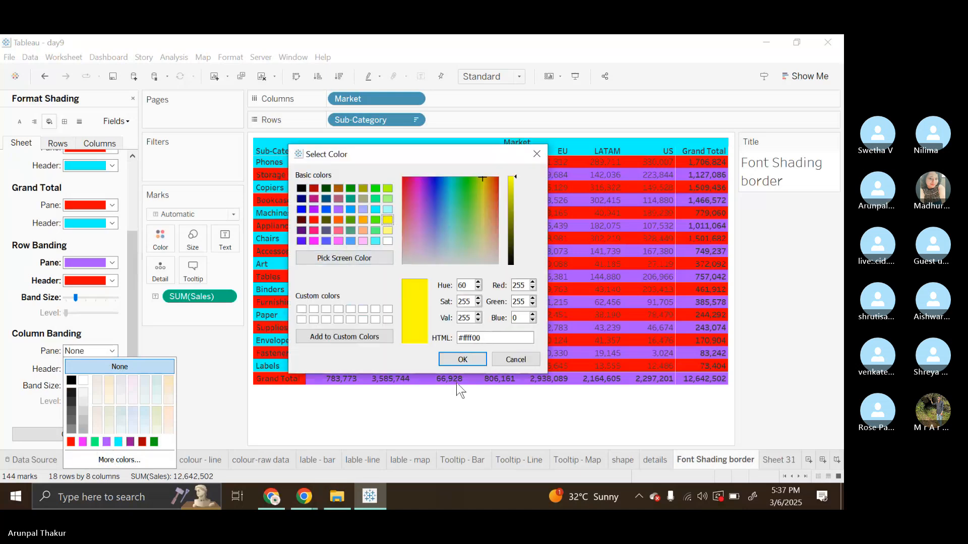
left_click(451, 363)
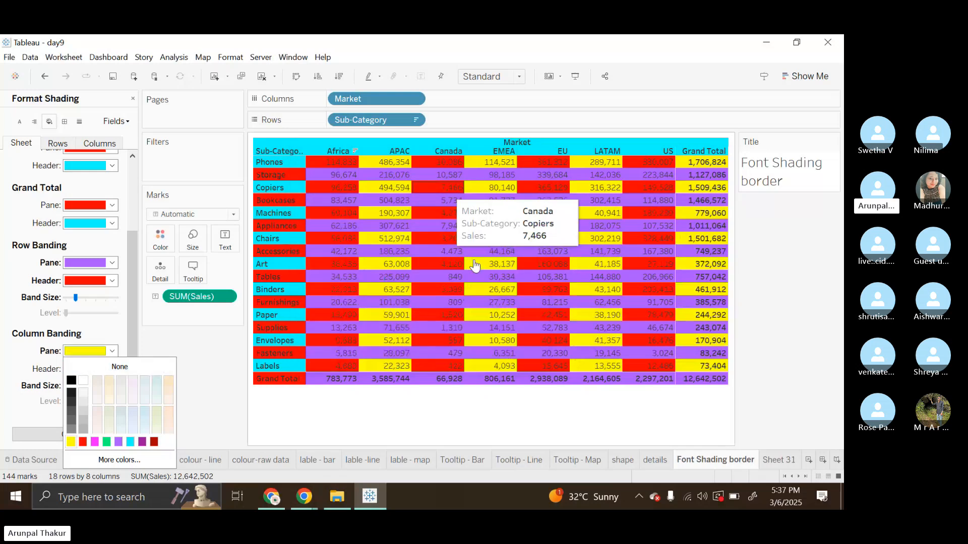
left_click(14, 362)
- Set the column banding header shading to magenta
left_click(111, 368)
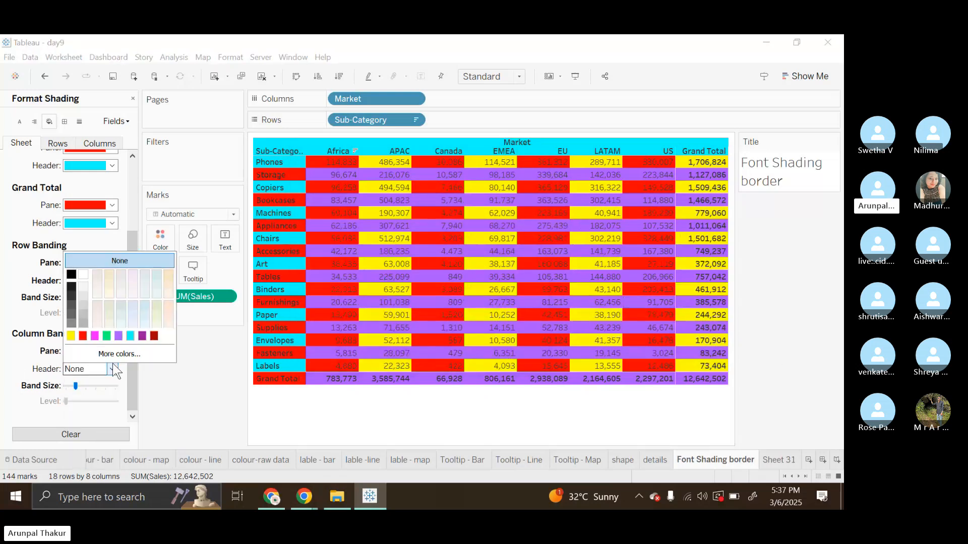
left_click(96, 336)
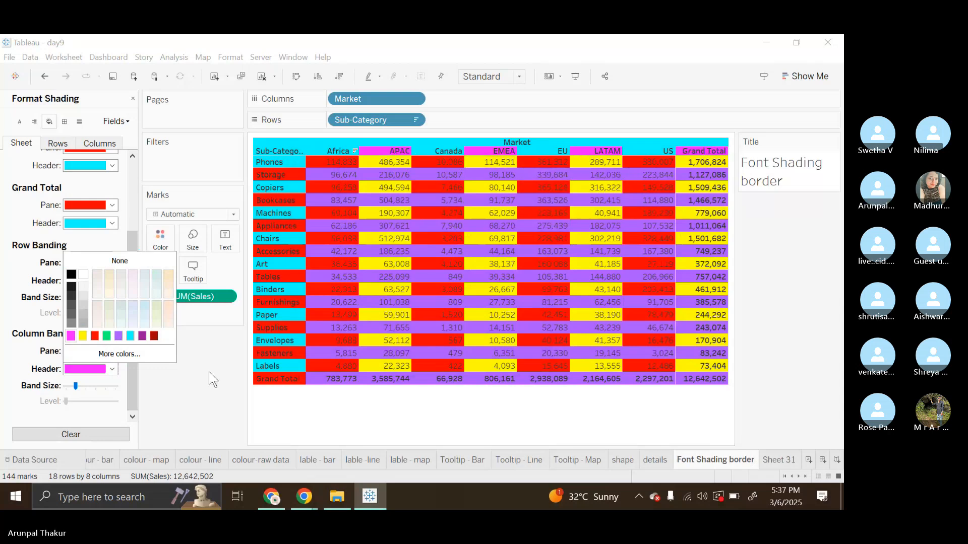
left_click(90, 368)
scroll(56, 359, "up", 3)
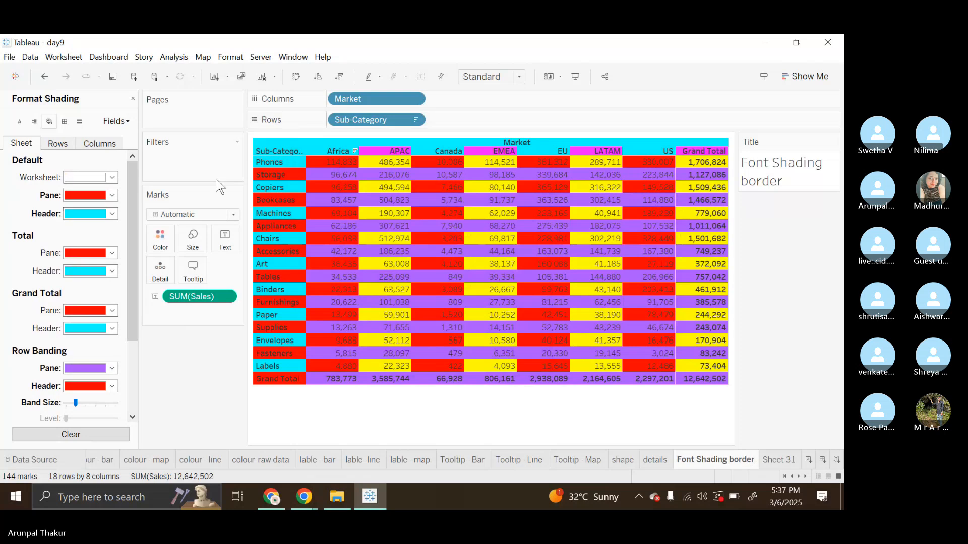
- Clear the worksheet formatting and shade the whole worksheet bright red
left_click(274, 76)
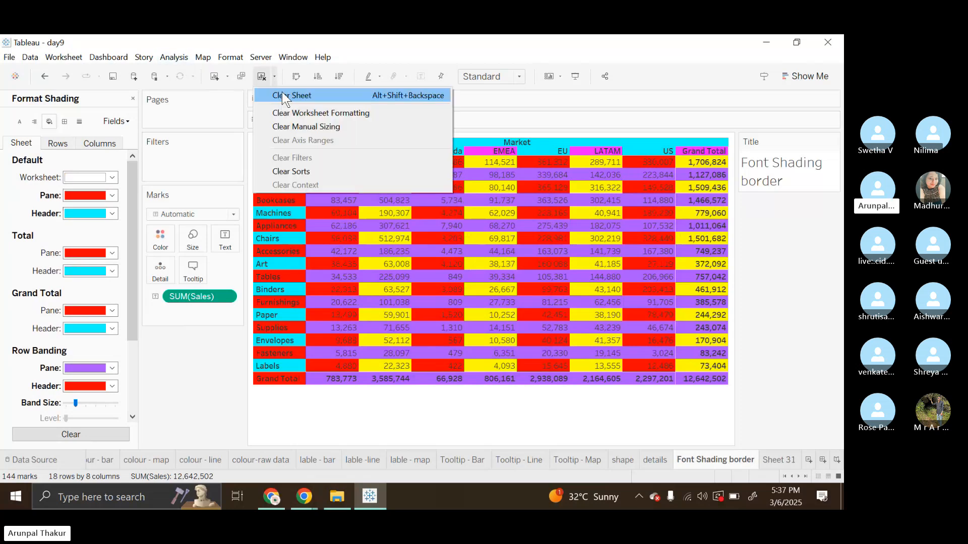
left_click(301, 115)
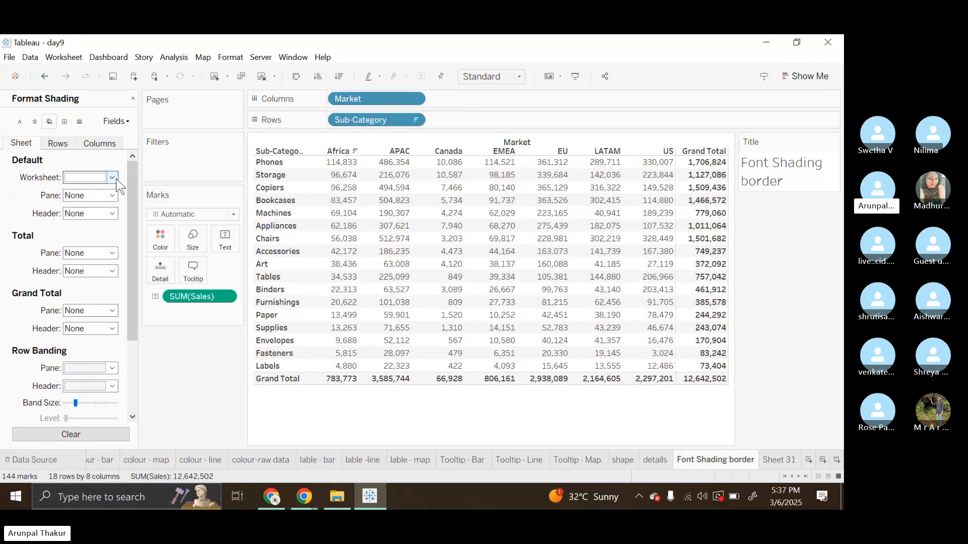
left_click(112, 177)
left_click(71, 268)
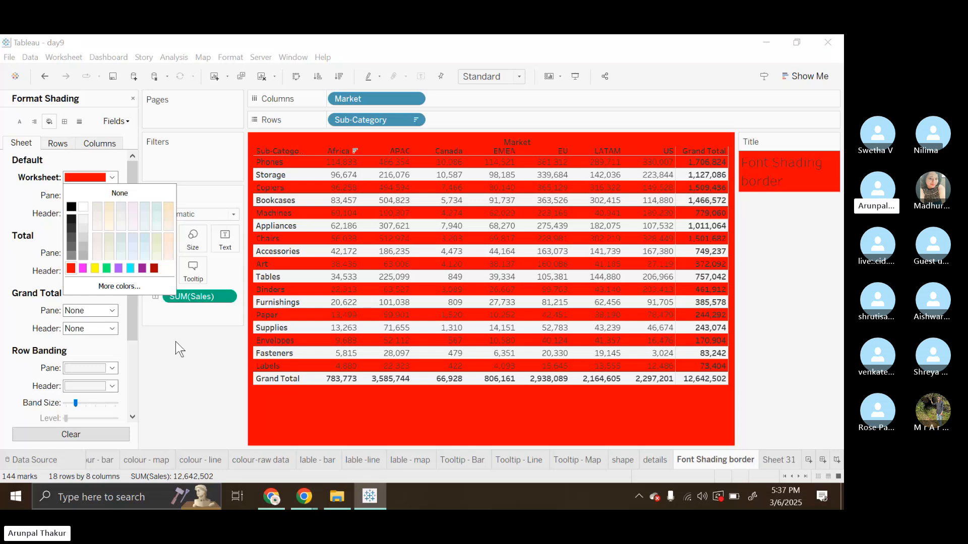
- Move the sheet's title card from beside the table to above it
left_click(800, 238)
left_click_drag(767, 159, 504, 142)
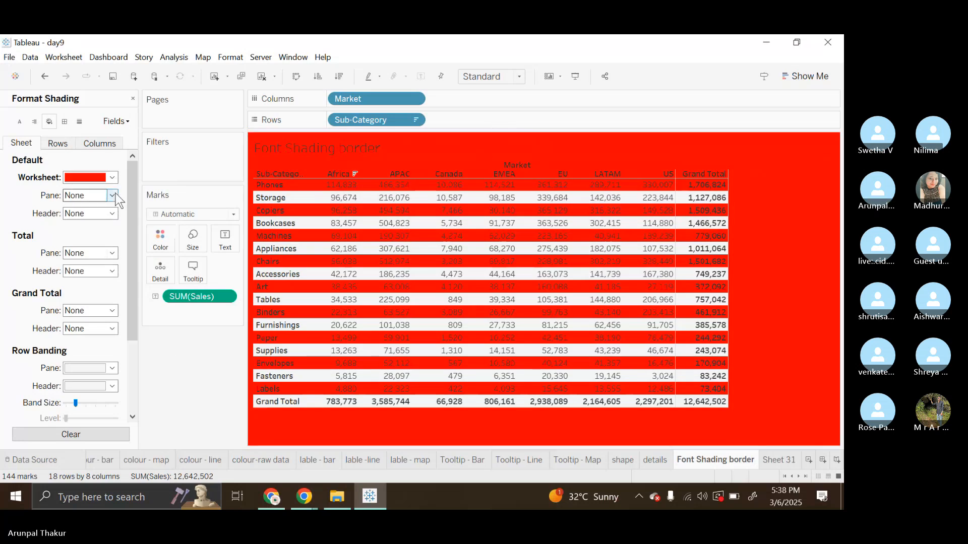
- Undo the red worksheet shading and the clearing of the worksheet formatting
key("ctrl+z")
key("ctrl+z")
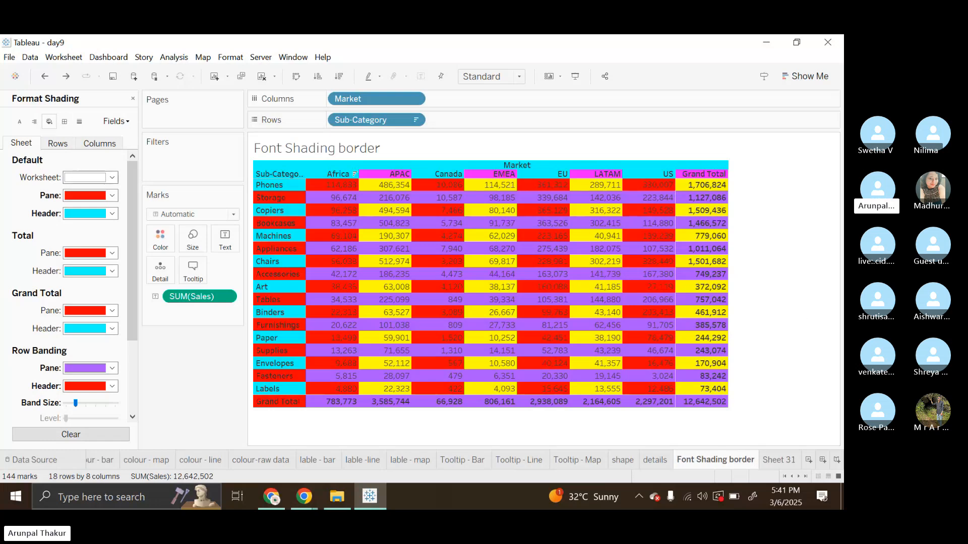
mouse_move(456, 412)
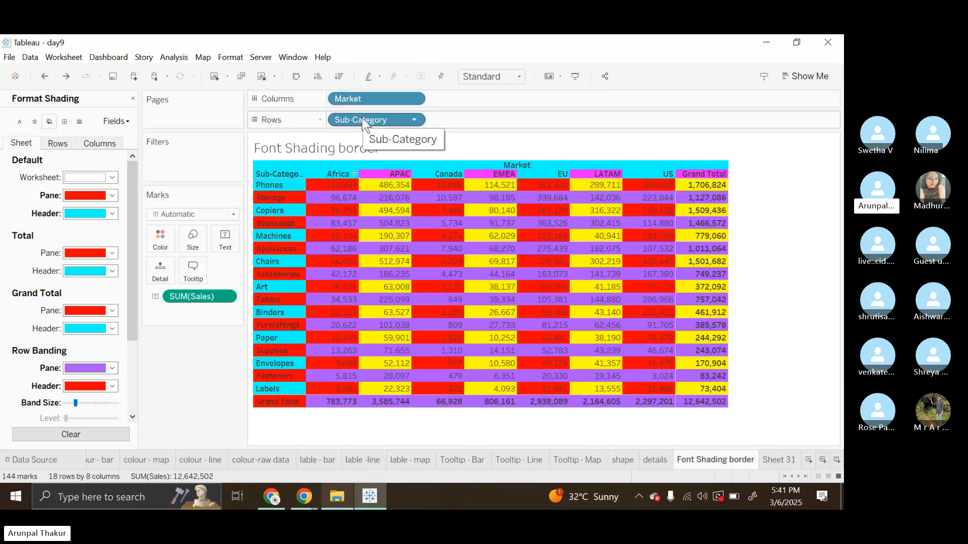
right_click(312, 458)
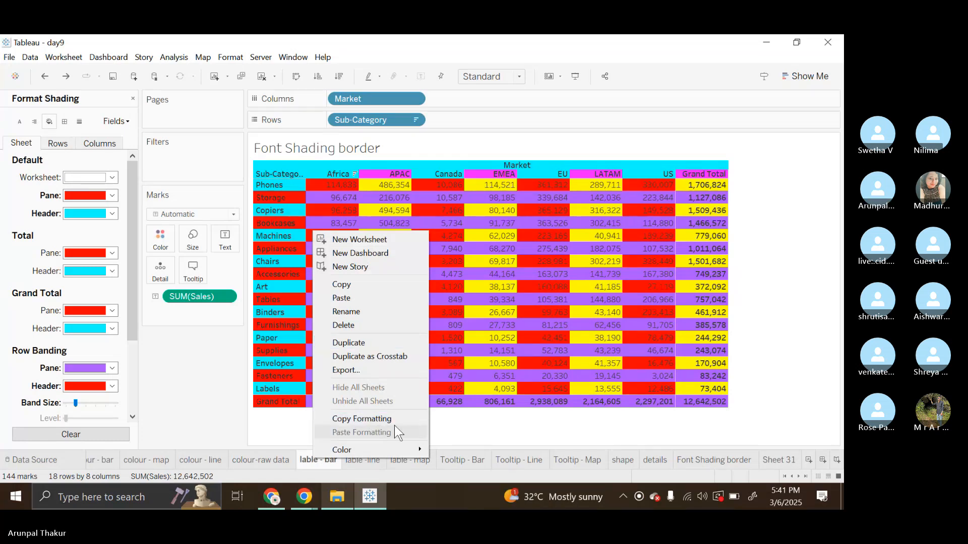
left_click(581, 443)
left_click(712, 463)
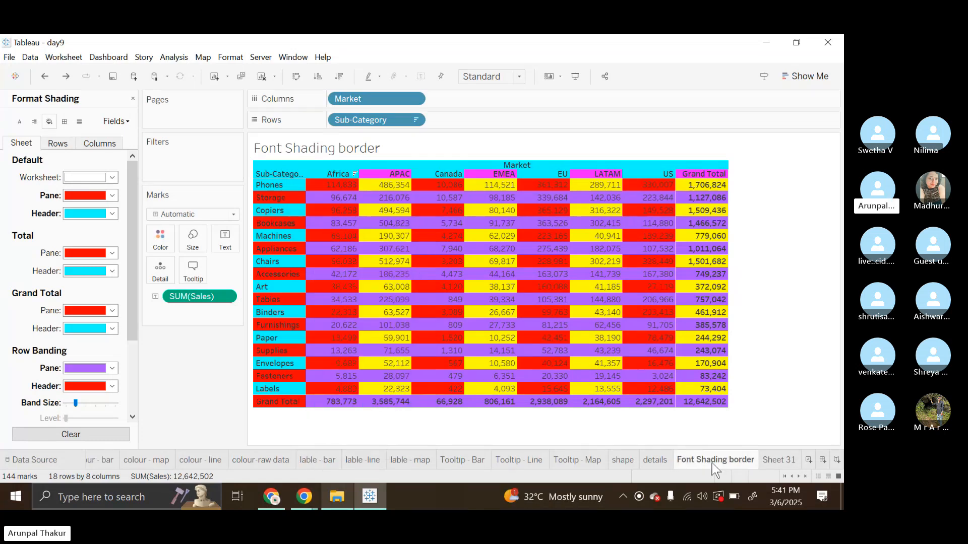
- On Sheet 31, build a text table of Sales with Sub-Category in rows and Market in columns
left_click(778, 458)
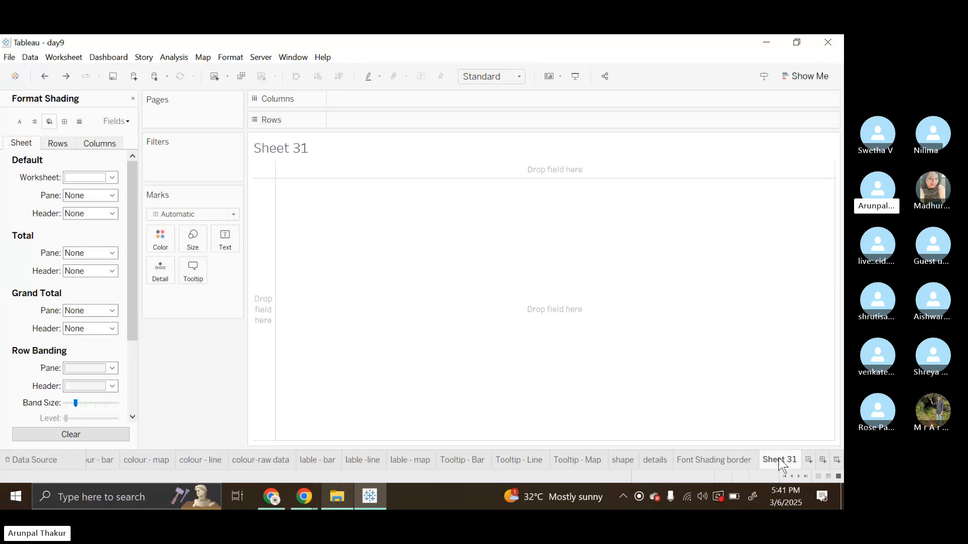
left_click(133, 98)
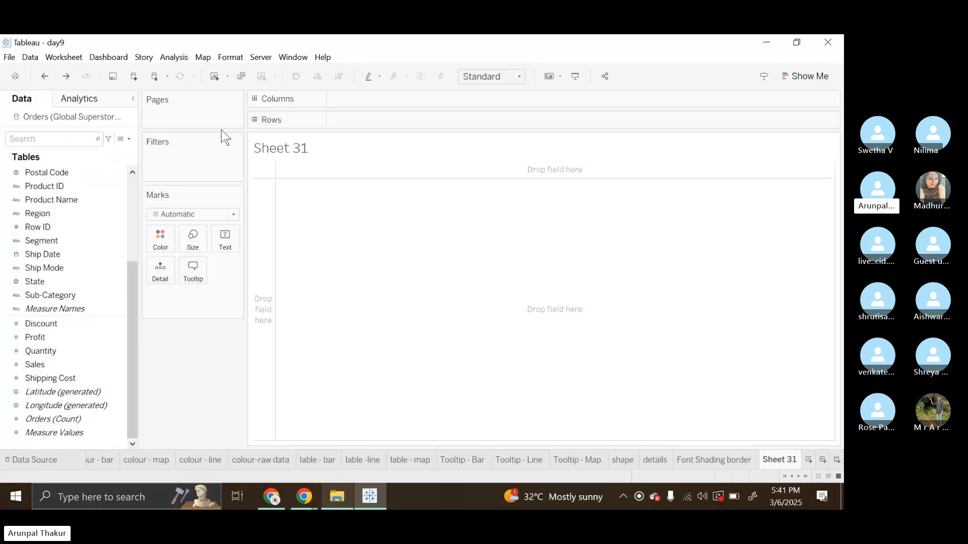
left_click(697, 460)
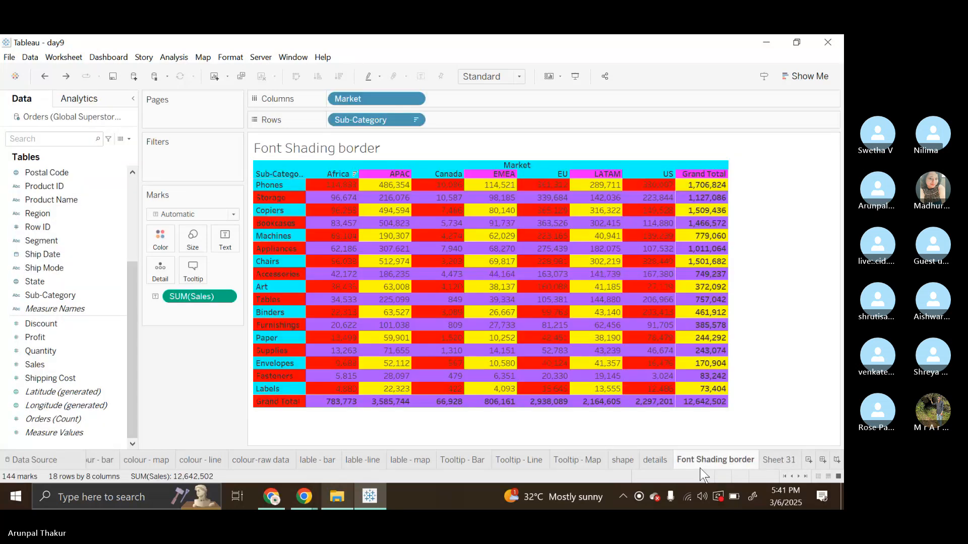
left_click(779, 460)
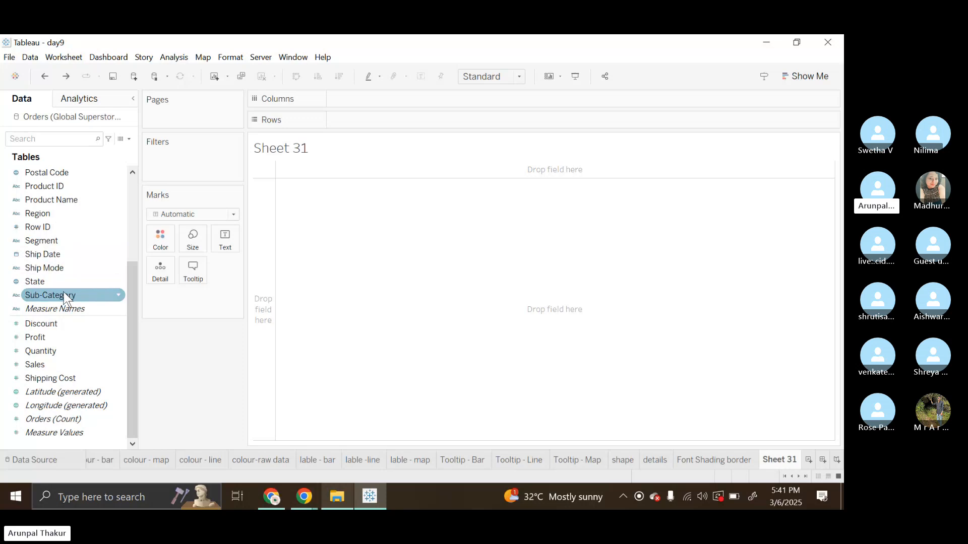
left_click_drag(69, 296, 380, 126)
scroll(53, 254, "up", 2)
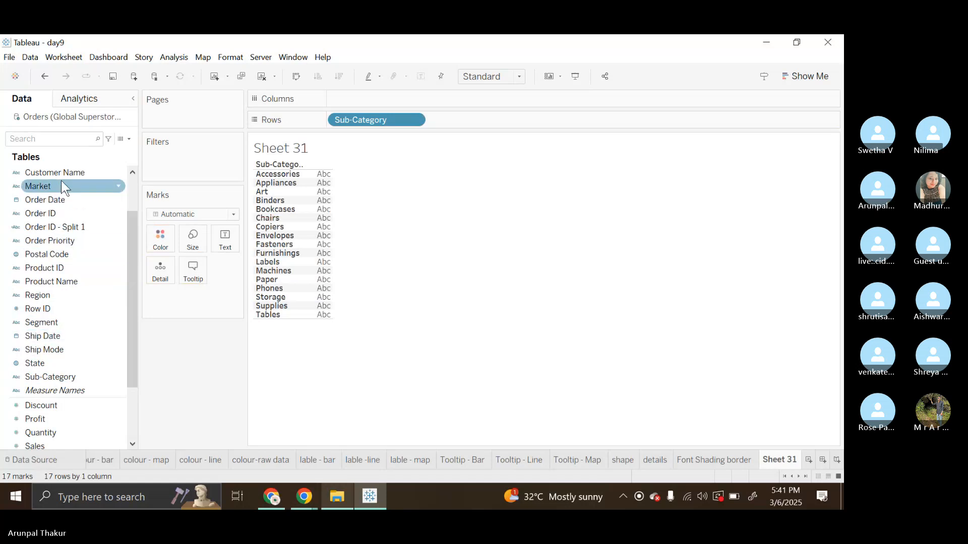
left_click_drag(61, 186, 361, 99)
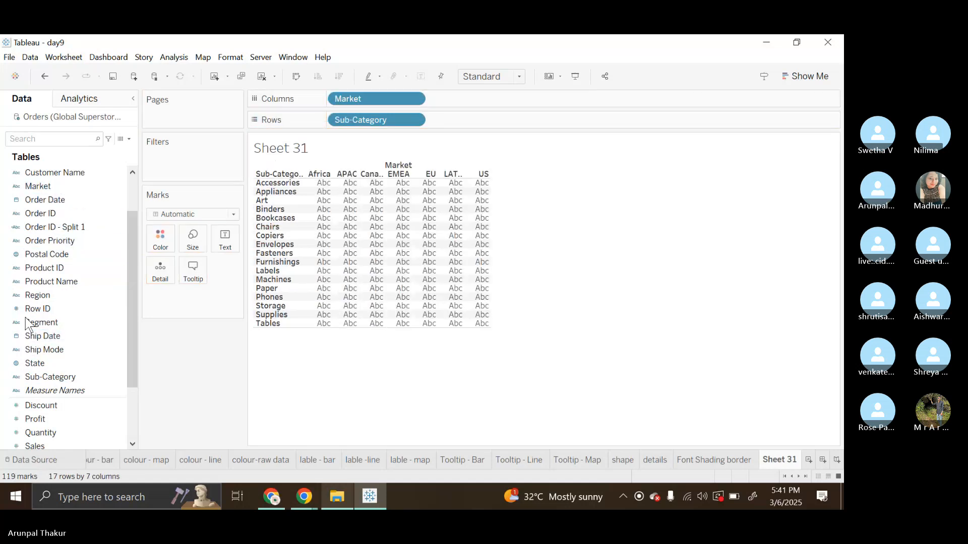
left_click_drag(35, 445, 225, 244)
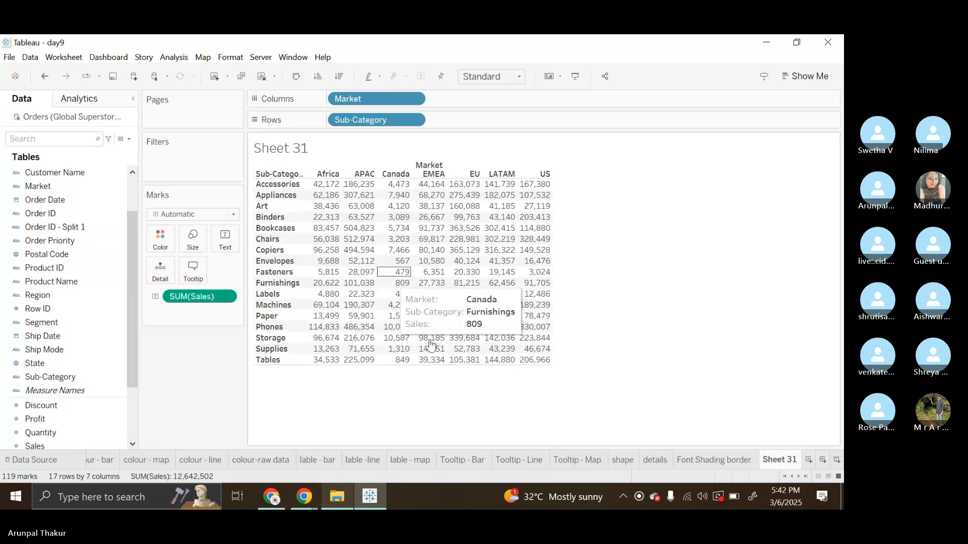
- Copy the formatting of the Font Shading border sheet and paste it onto Sheet 31
left_click(696, 460)
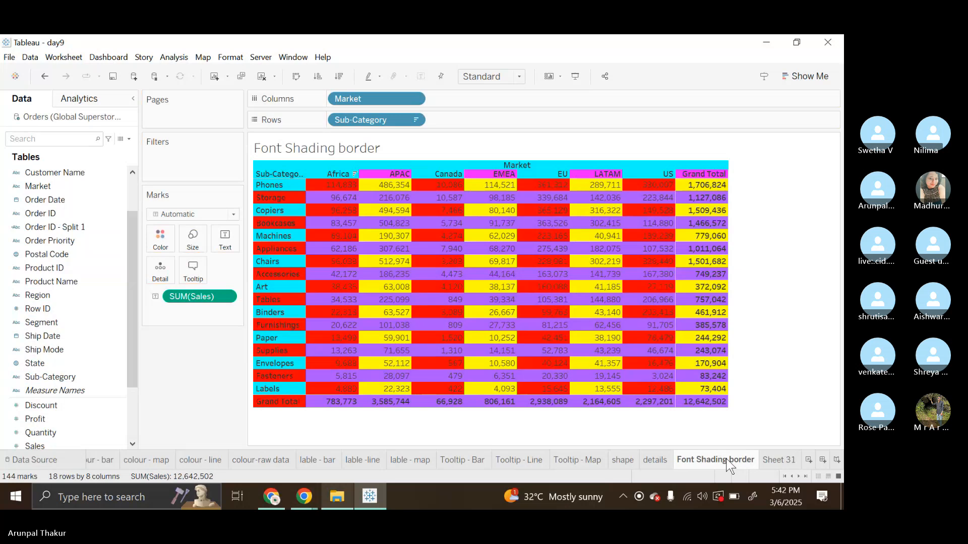
right_click(727, 466)
left_click(761, 418)
left_click(778, 460)
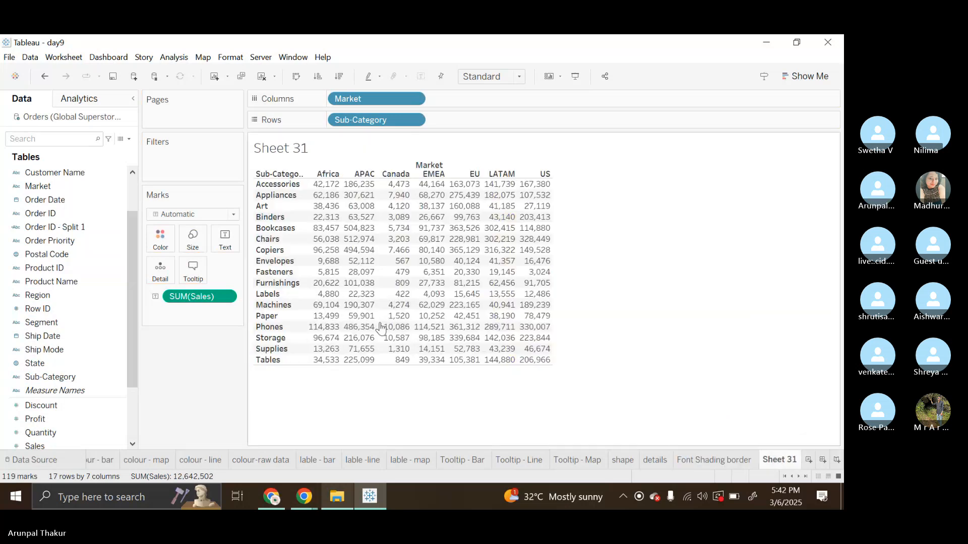
right_click(782, 462)
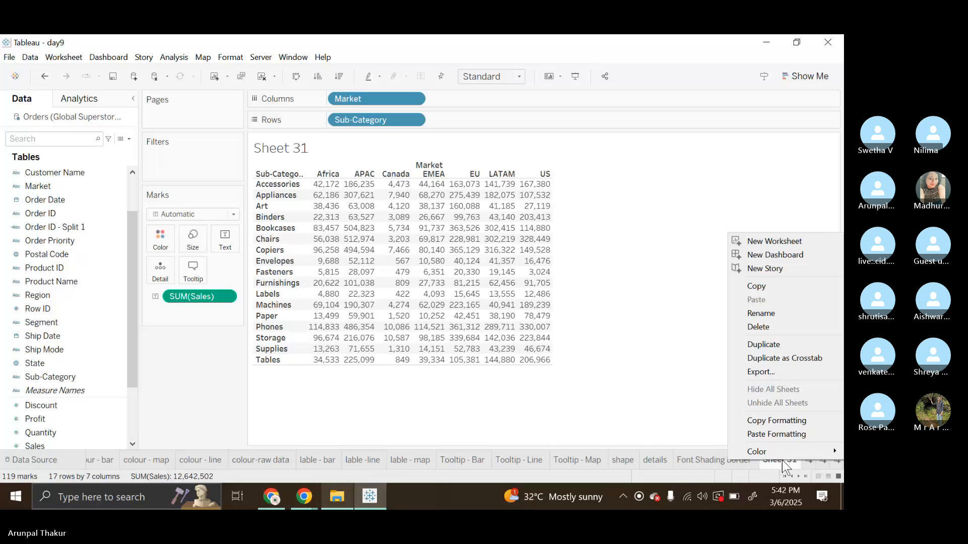
left_click(761, 433)
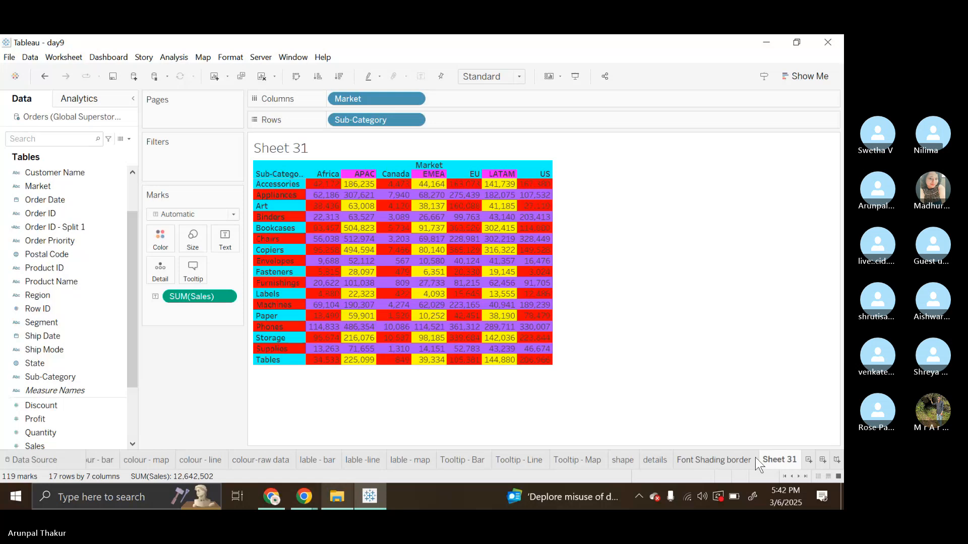
right_click(775, 456)
mouse_move(770, 440)
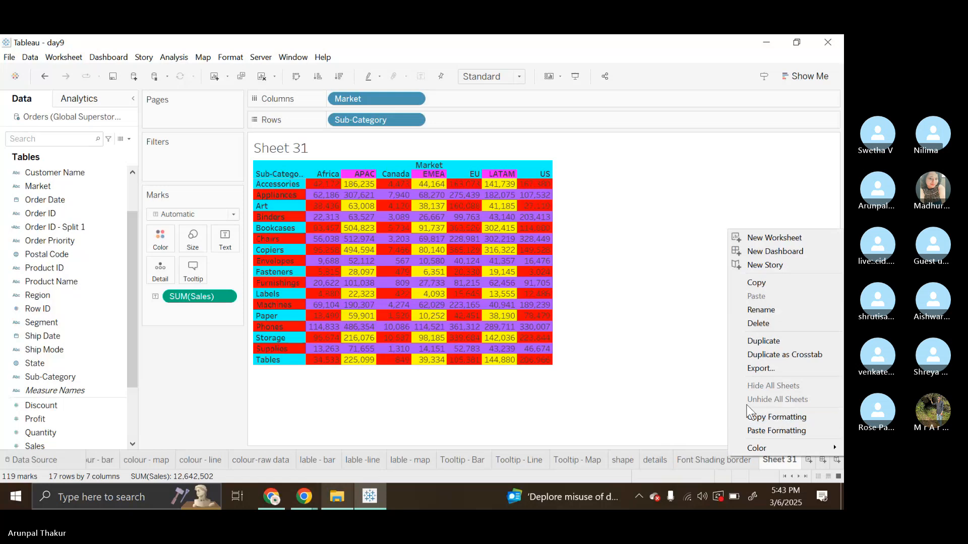
left_click(709, 365)
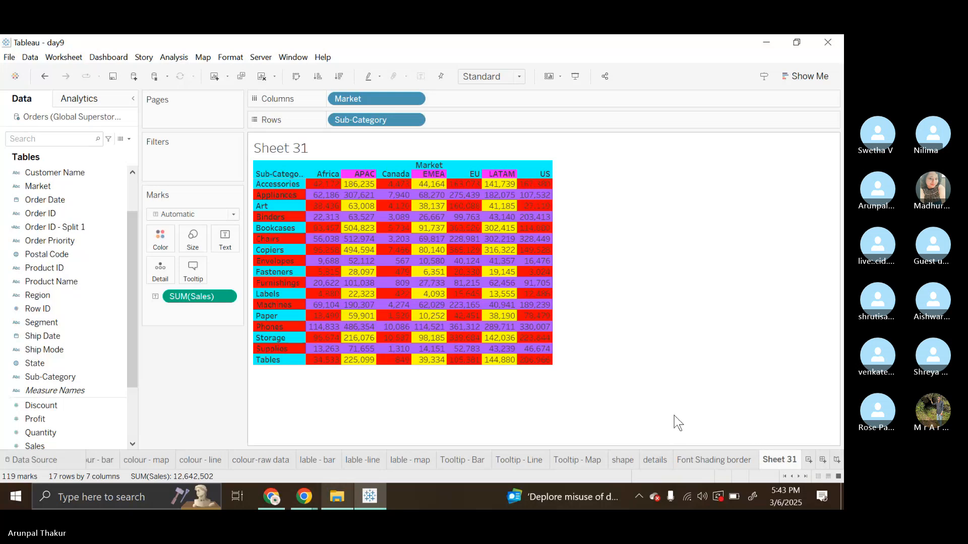
- Examine the formatting of the table on Sheet 8 and return to Sheet 31
scroll(105, 461, "up", 5)
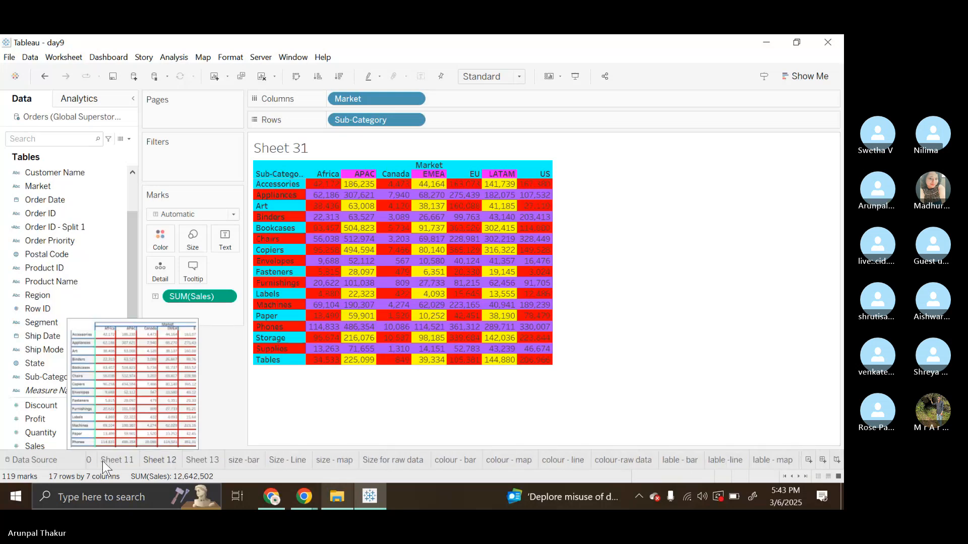
scroll(102, 460, "up", 3)
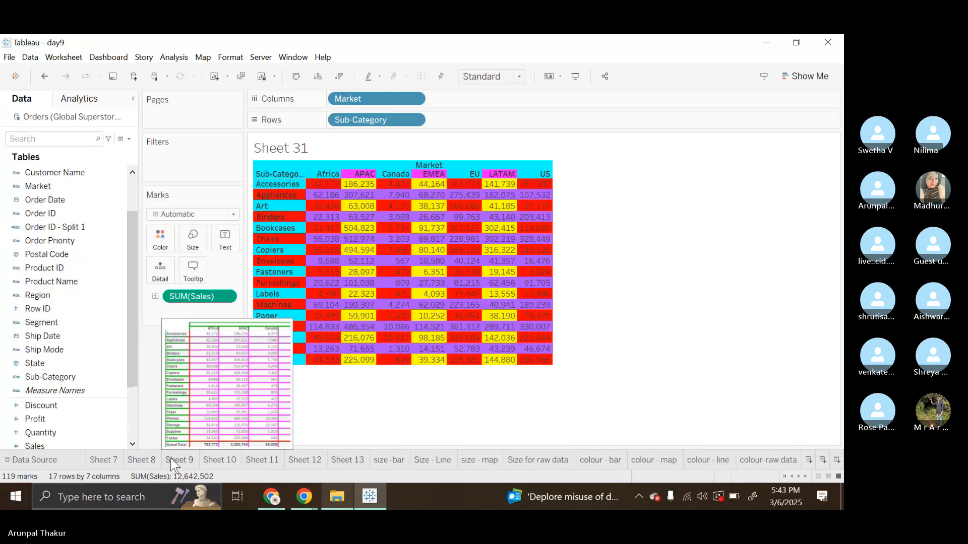
left_click(156, 459)
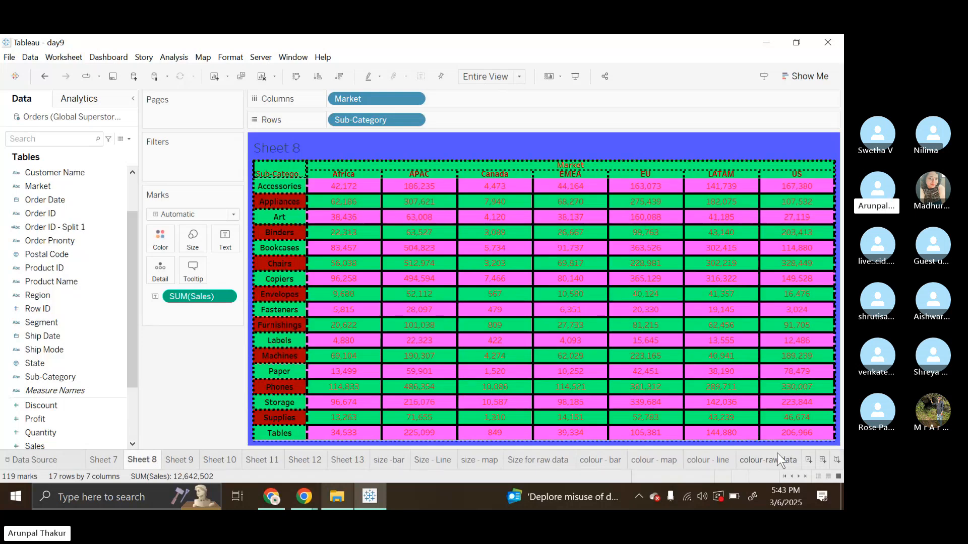
scroll(779, 459, "down", 3)
scroll(779, 460, "down", 3)
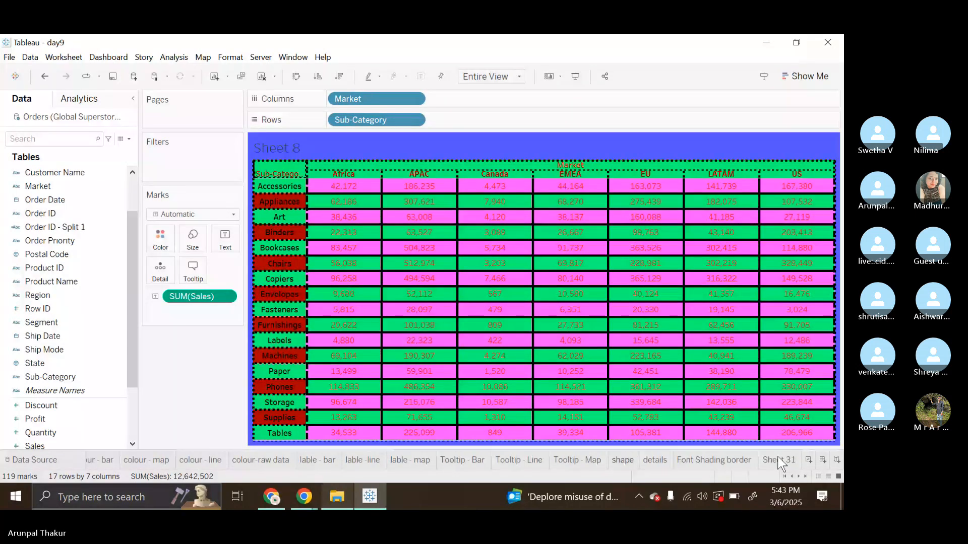
left_click(778, 459)
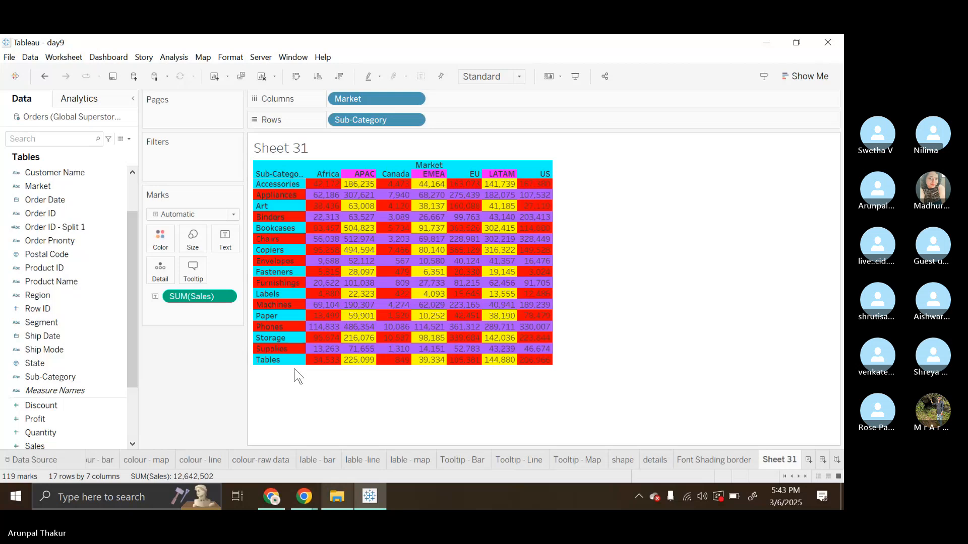
- Make Sheet 31's table rows much taller and its market columns wider
left_click_drag(294, 352, 295, 370)
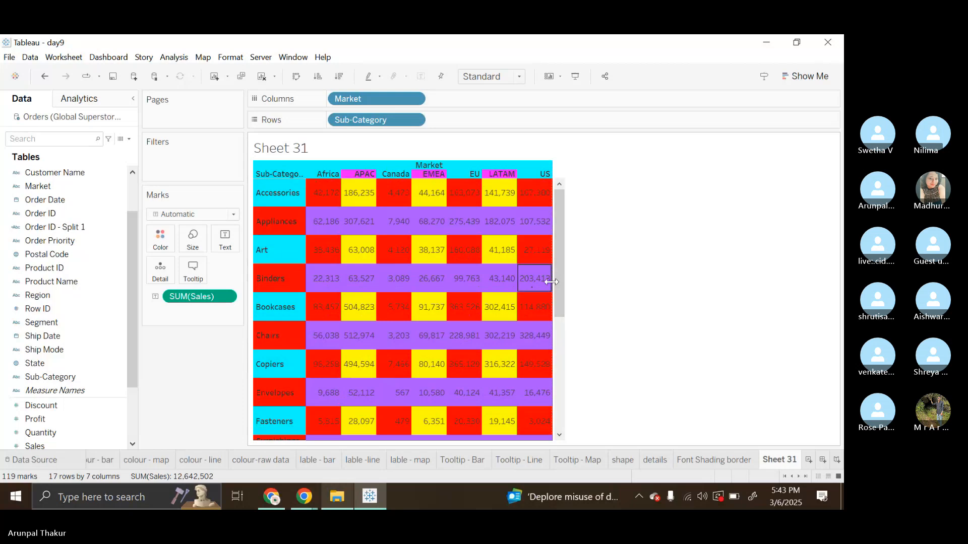
left_click_drag(553, 285, 690, 304)
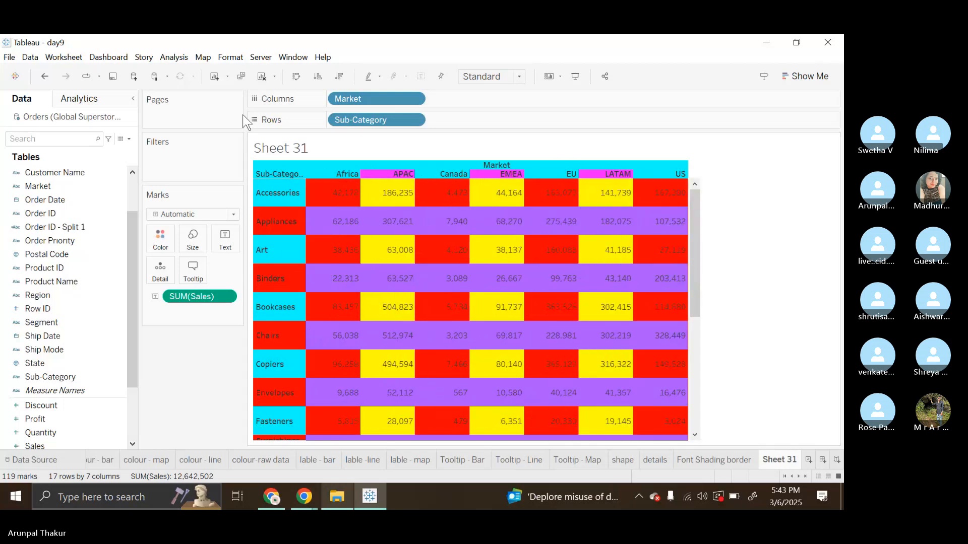
- Open border formatting for Sheet 31 and give the default pane border the thickest dashed red line
left_click(236, 58)
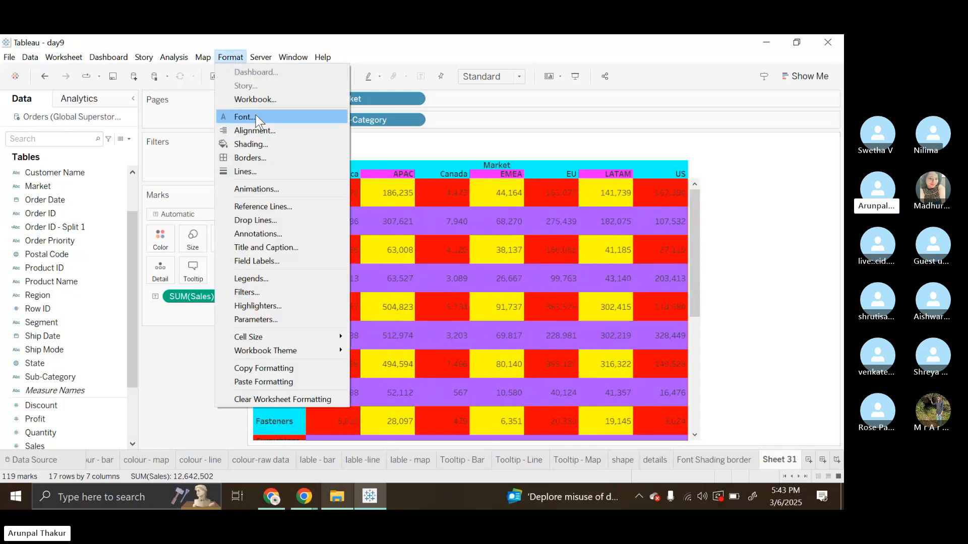
left_click(264, 157)
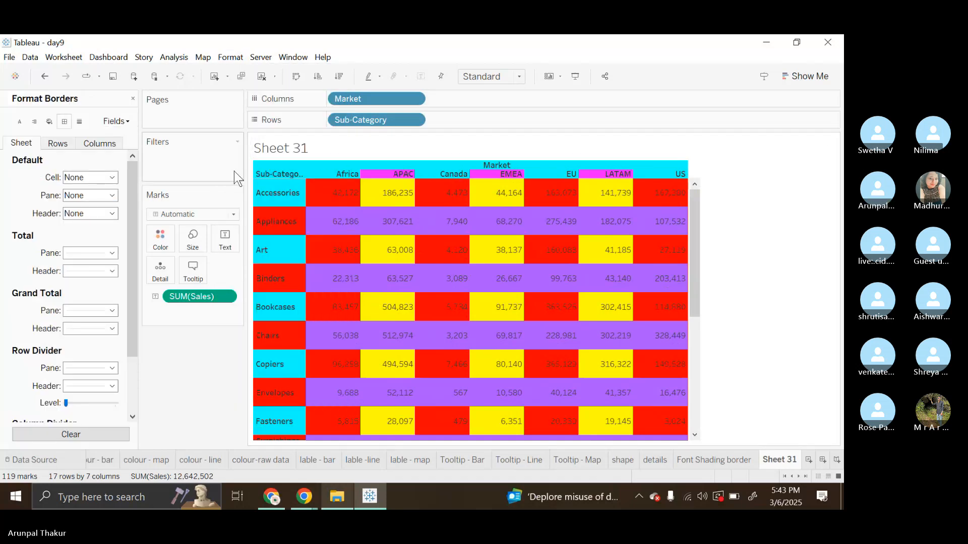
left_click(111, 196)
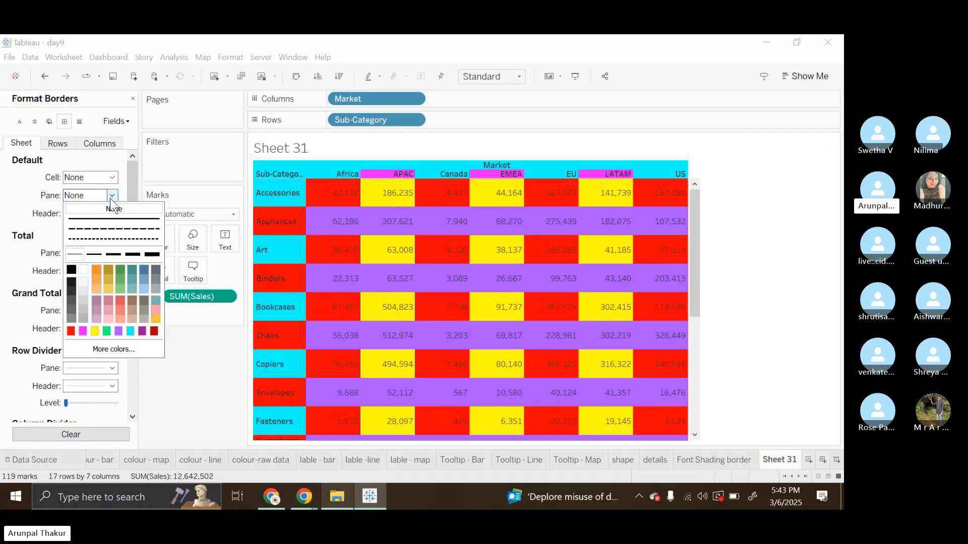
left_click(125, 230)
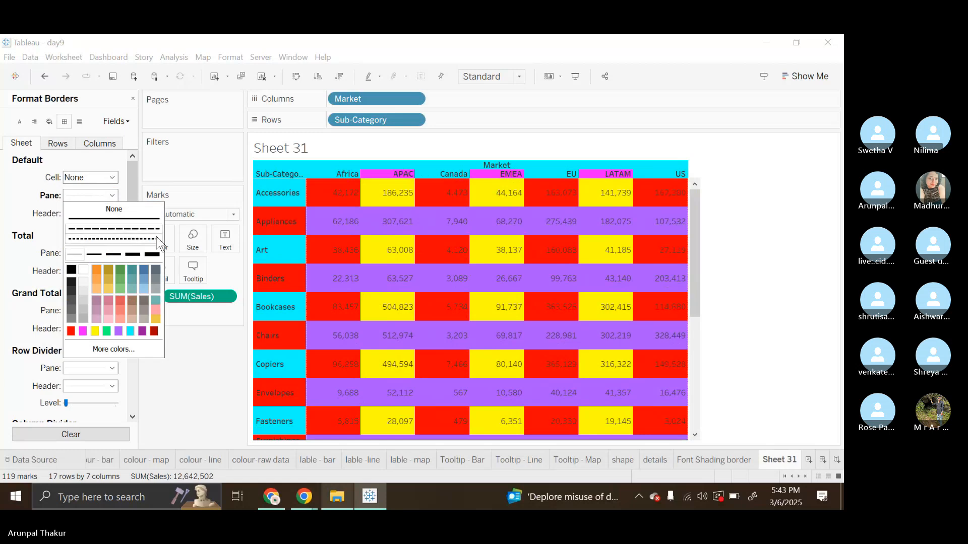
left_click(106, 330)
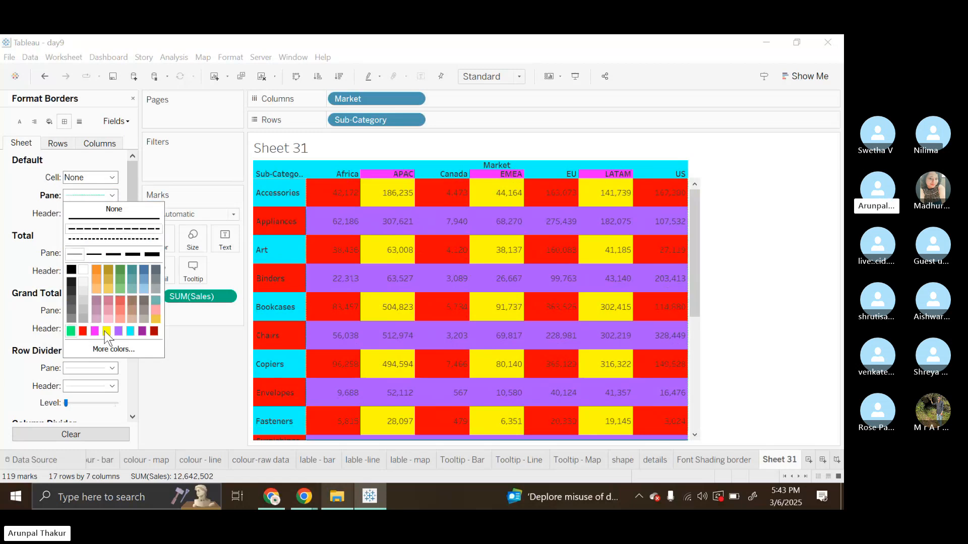
left_click(152, 254)
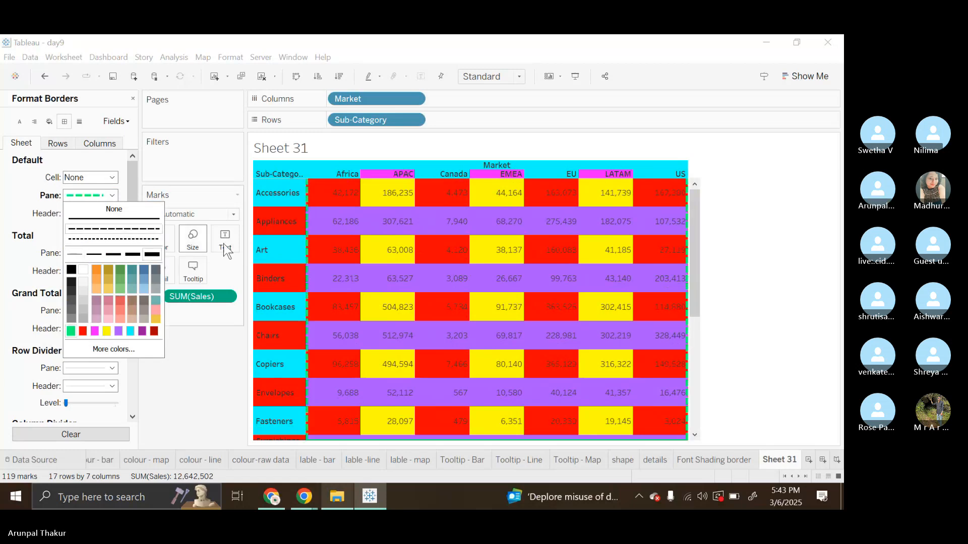
left_click(83, 331)
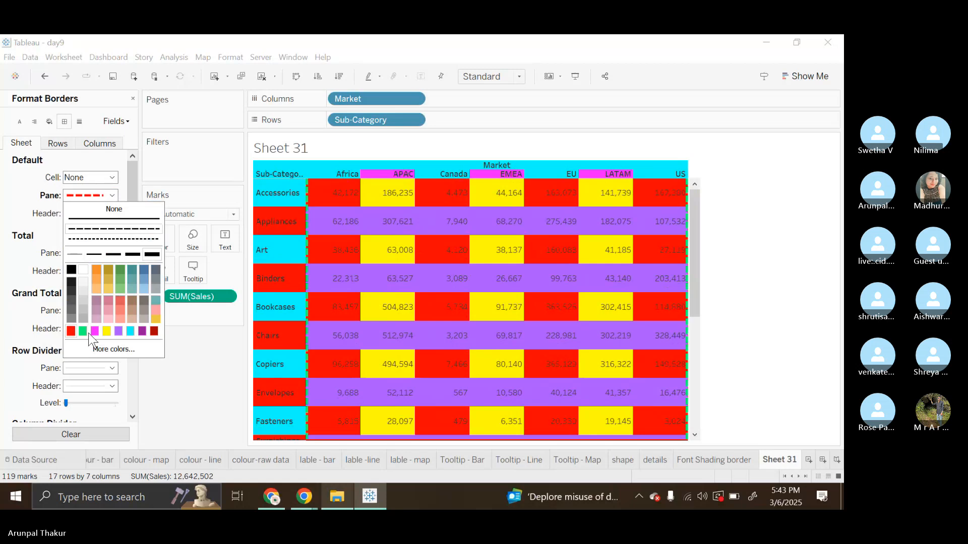
- Clear all worksheet formatting from Sheet 31
left_click(275, 80)
left_click(273, 80)
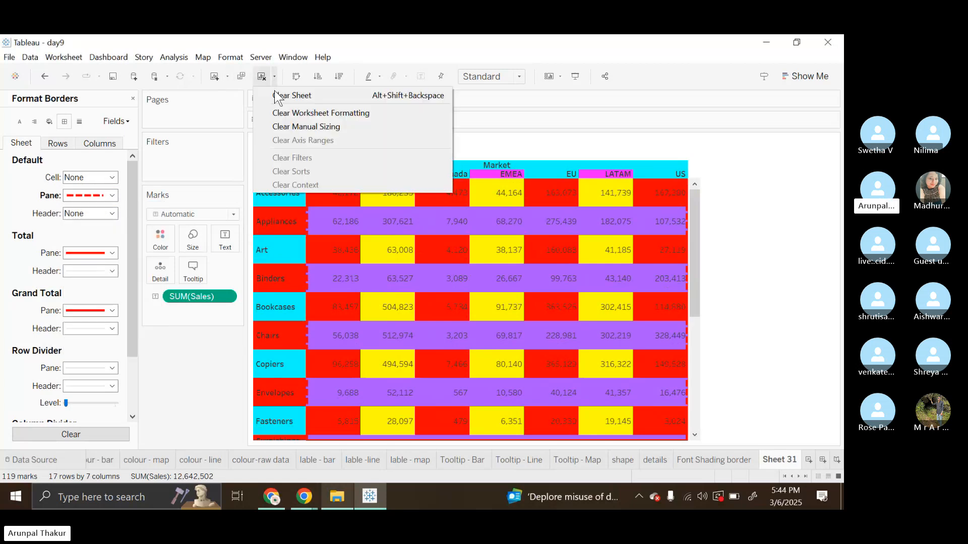
left_click(310, 114)
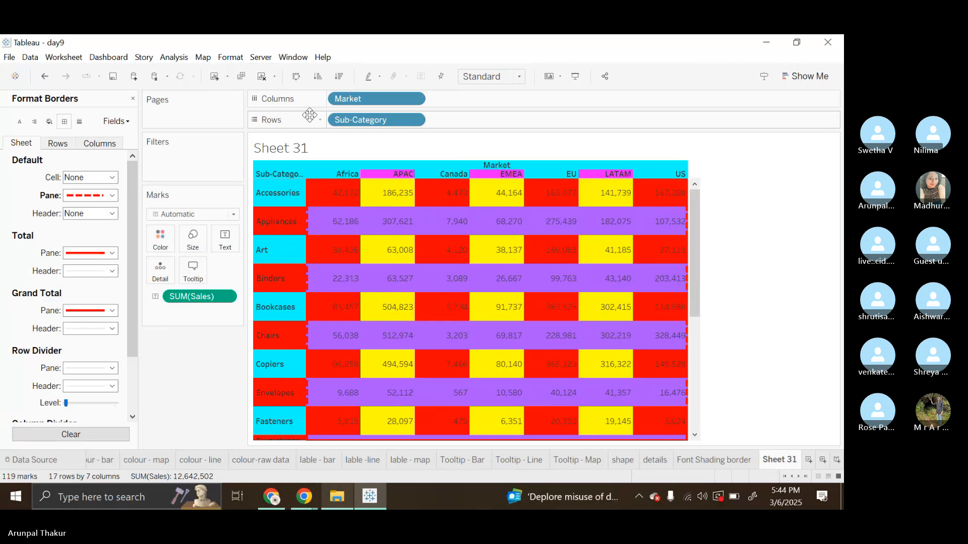
- Set Sheet 31's default pane border to the thickest dotted line in purple
left_click(112, 197)
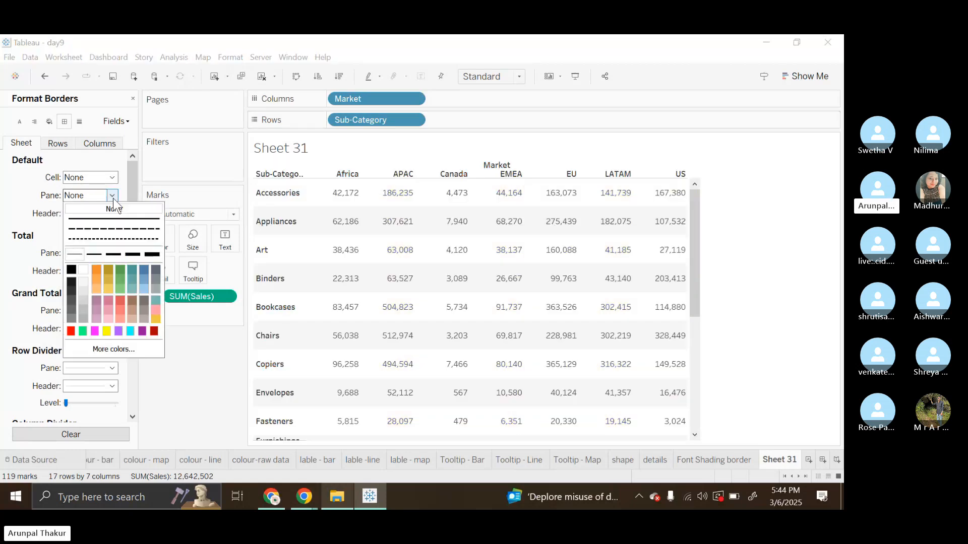
left_click(158, 252)
left_click(150, 240)
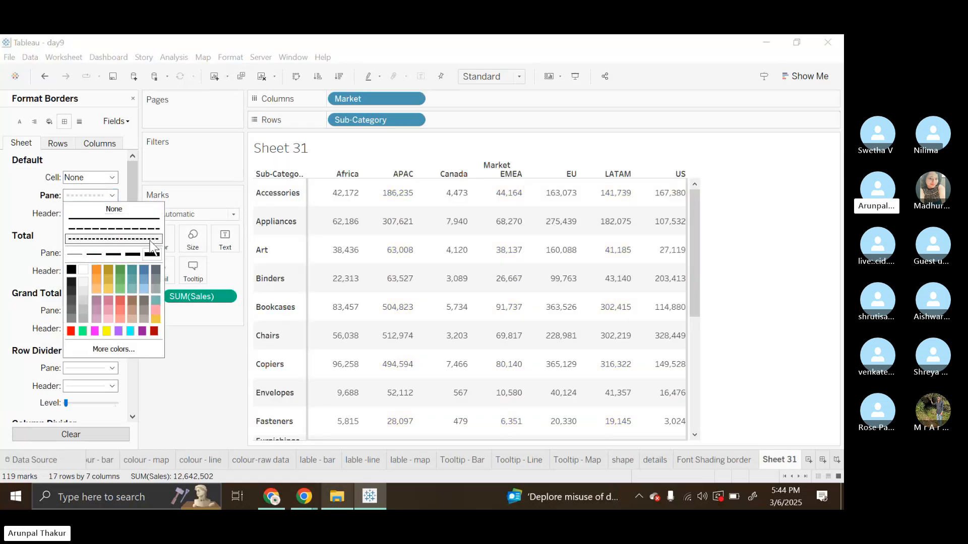
left_click(119, 331)
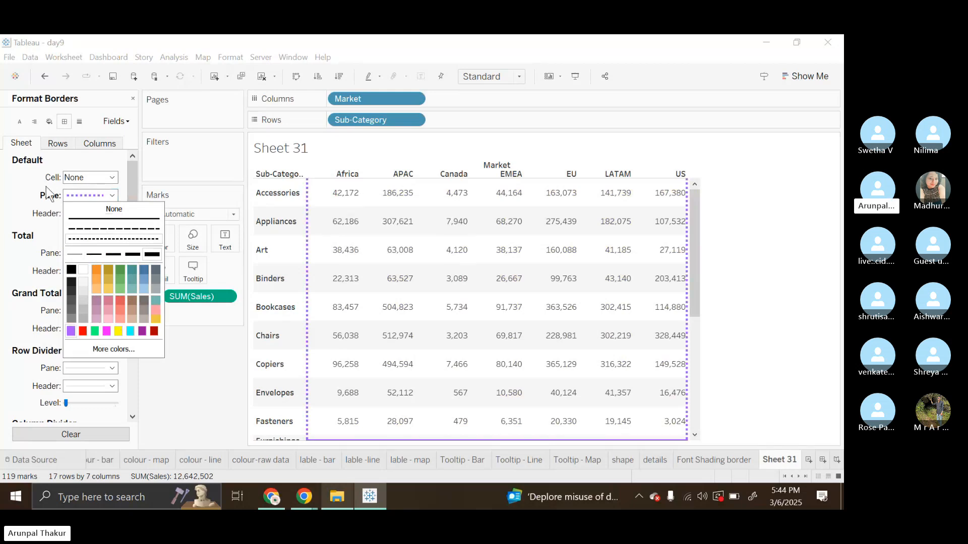
- Set the default cell border to the thickest dotted line in dark red
left_click(112, 196)
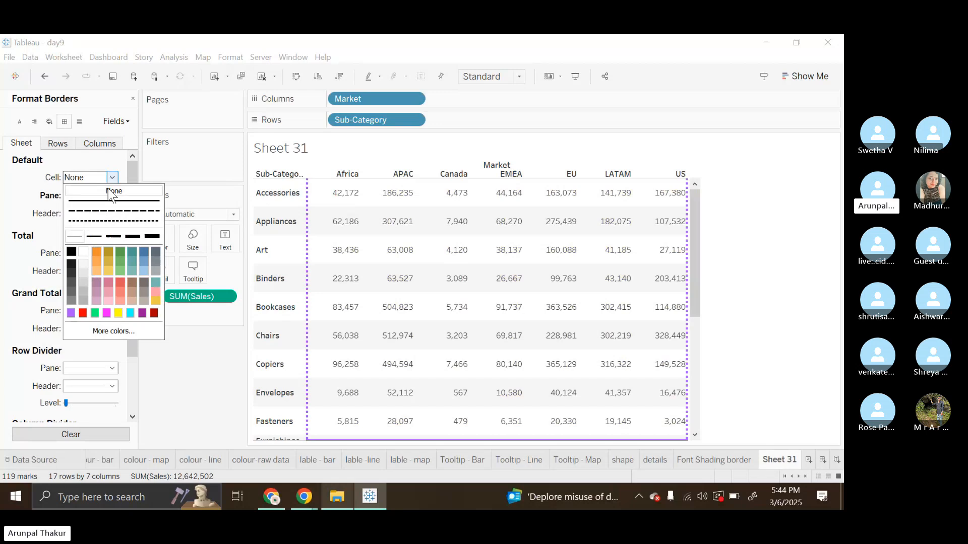
left_click(142, 223)
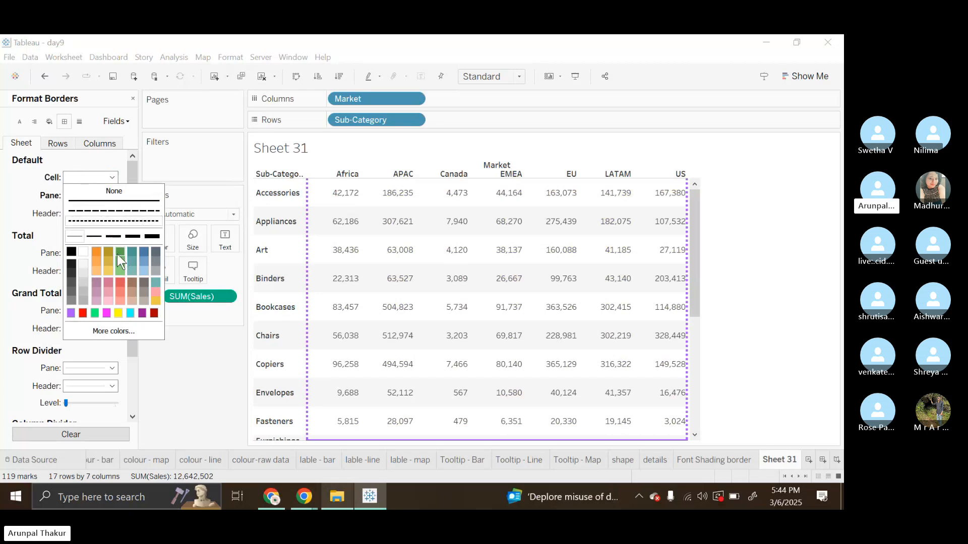
left_click(117, 254)
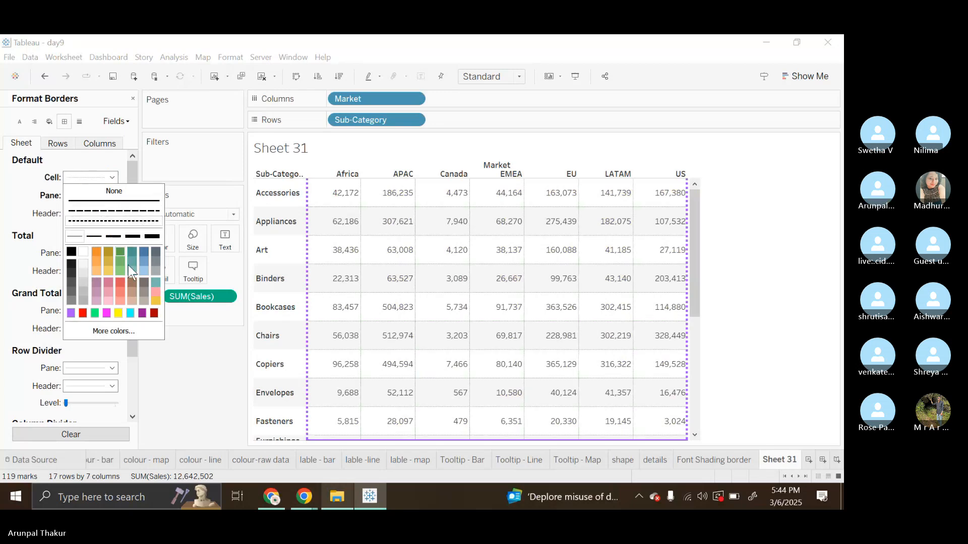
left_click(149, 239)
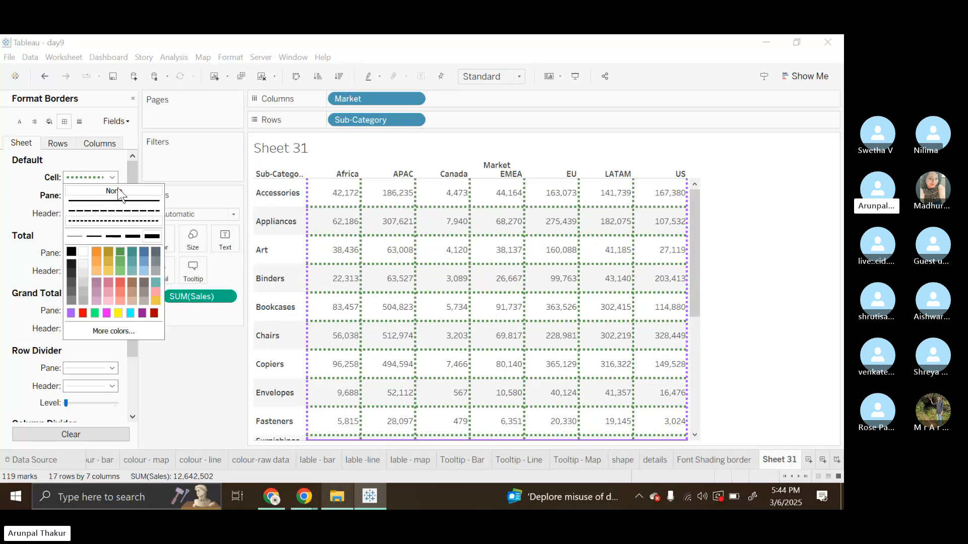
left_click(118, 313)
left_click(155, 316)
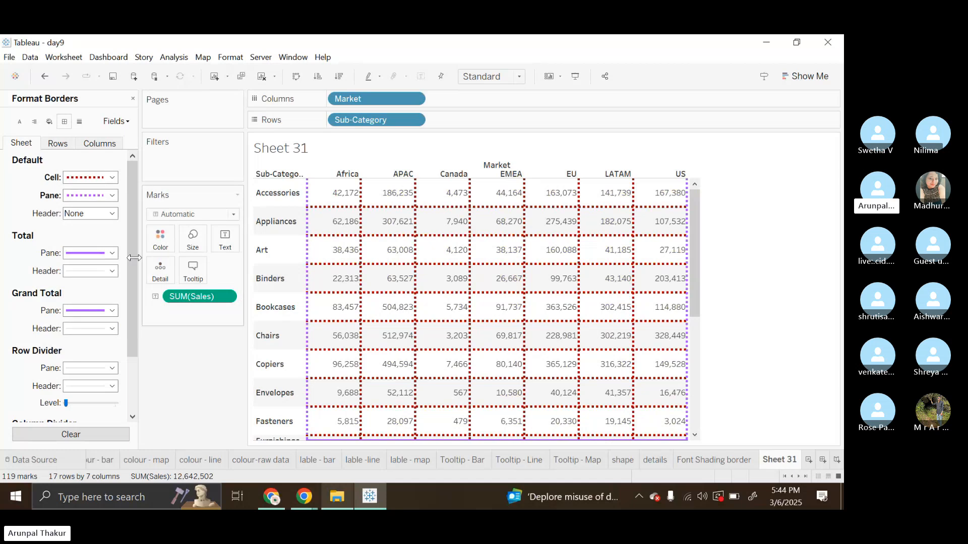
- Set the default header border to the thickest solid line in bright red
left_click(112, 213)
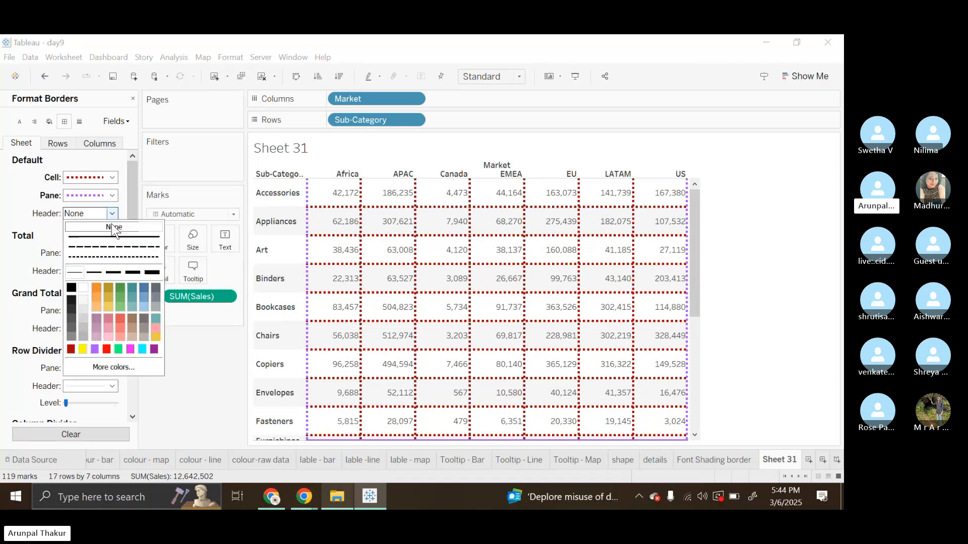
left_click(142, 258)
left_click(151, 272)
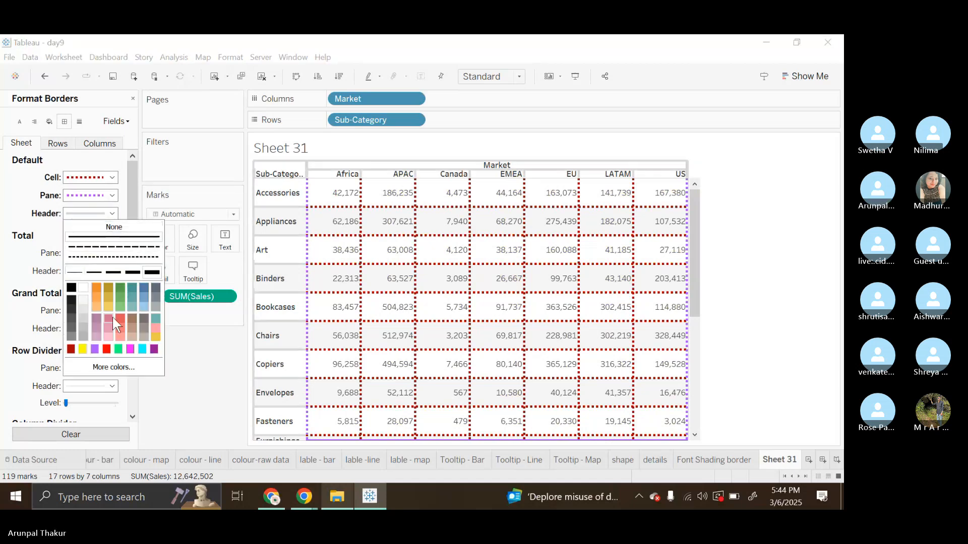
left_click(106, 348)
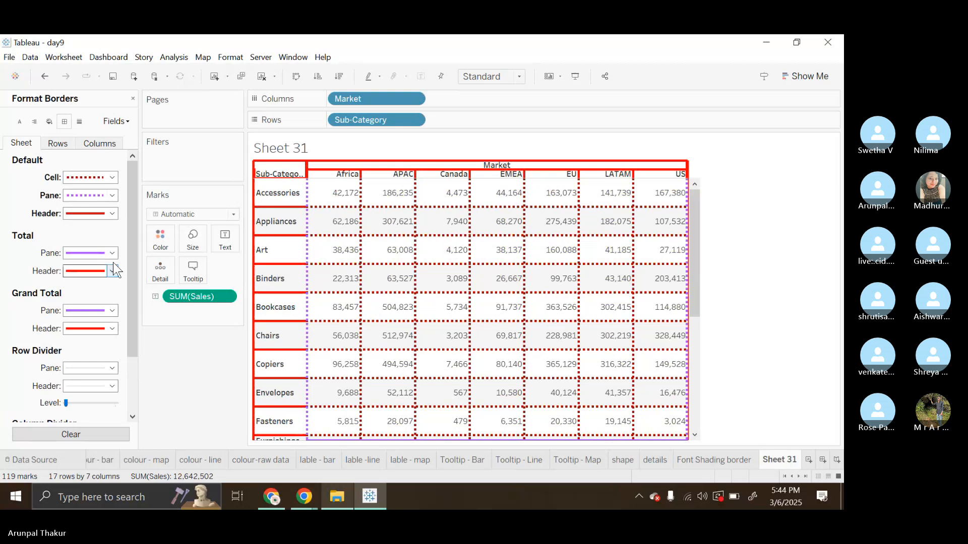
- Set the row divider's pane border to the thickest dotted line, trying several colours and ending with magenta
scroll(113, 262, "down", 3)
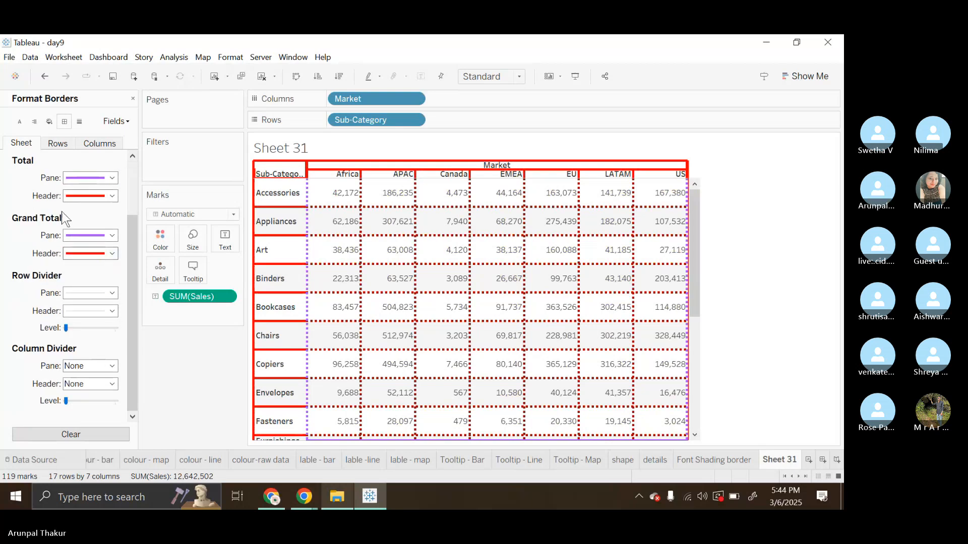
left_click(113, 293)
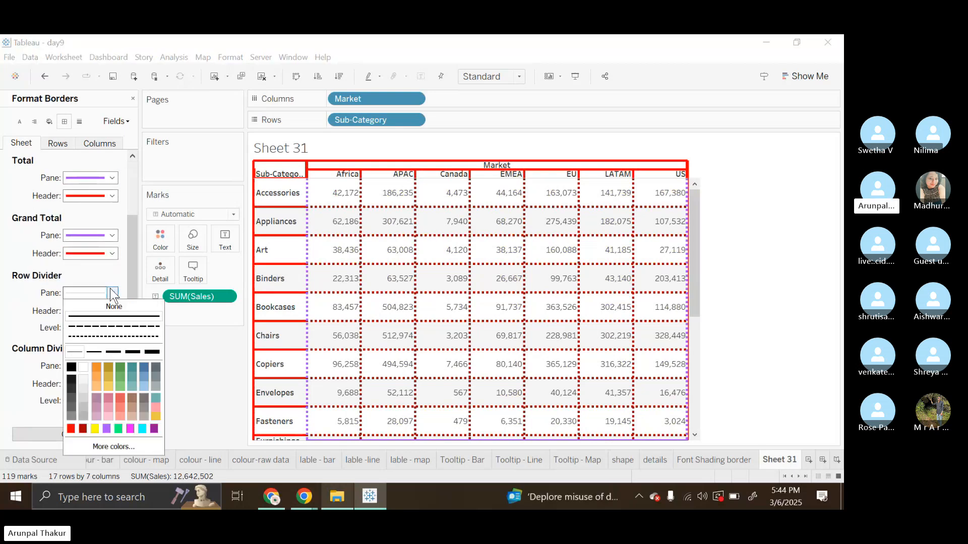
left_click(152, 337)
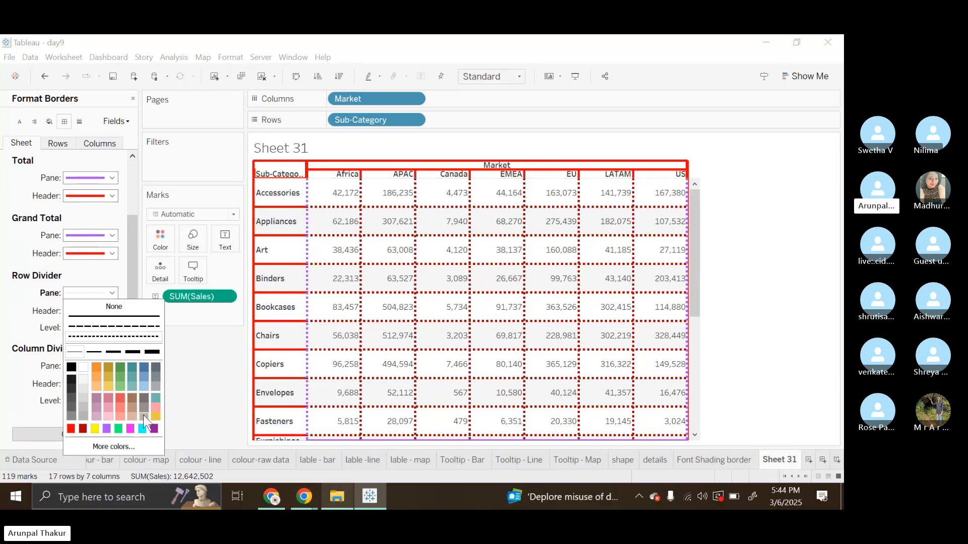
left_click(142, 428)
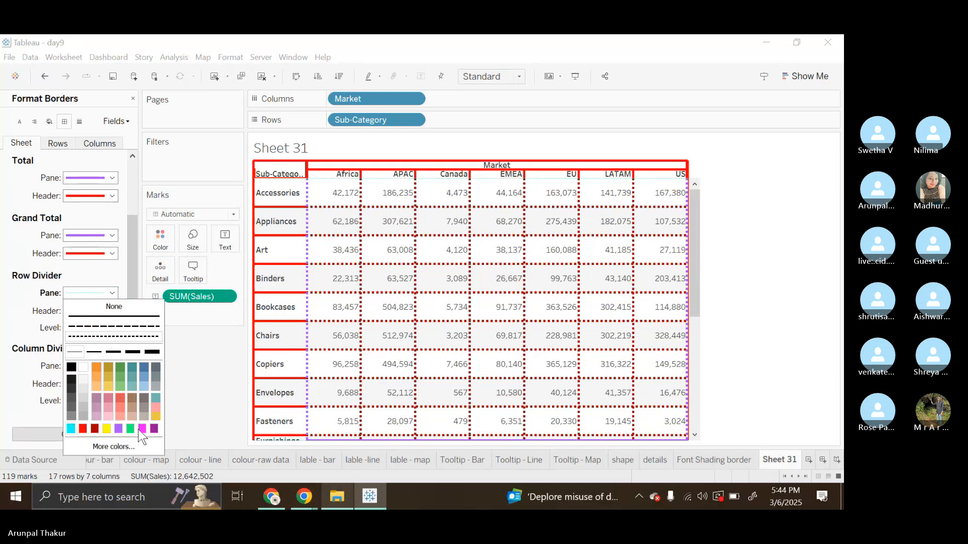
left_click(152, 351)
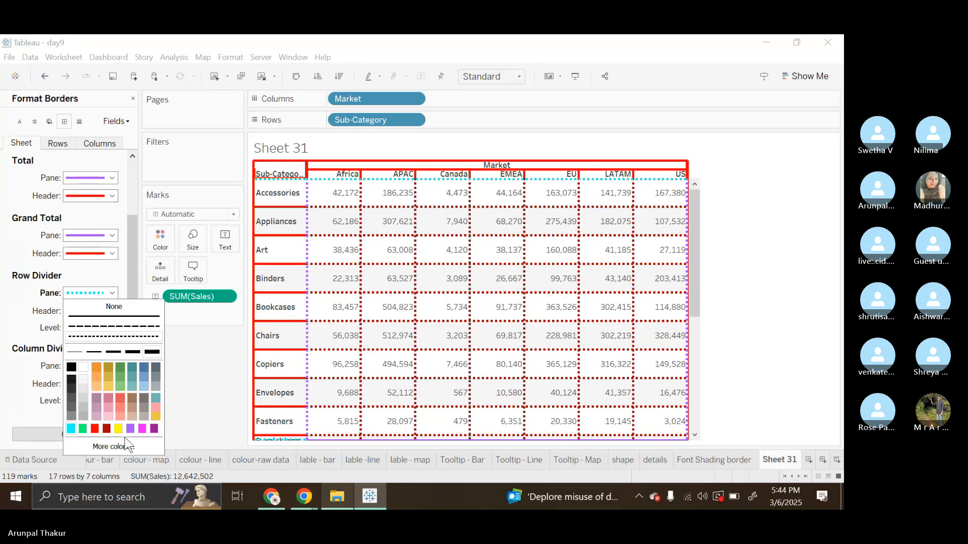
left_click(106, 429)
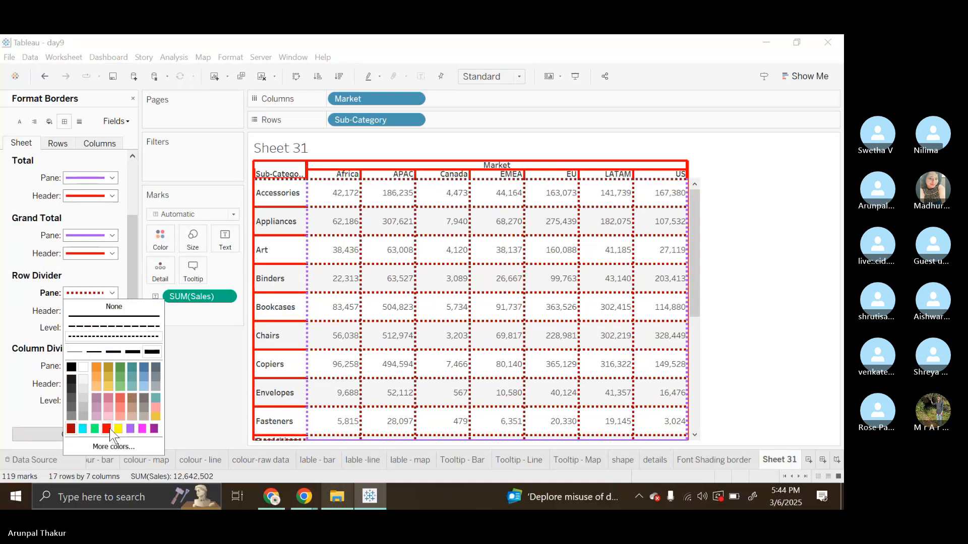
left_click(94, 429)
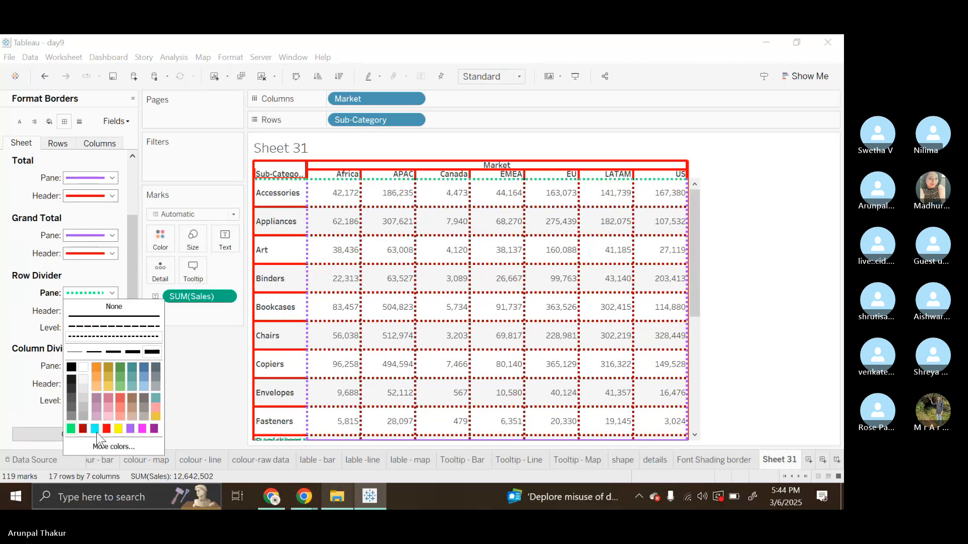
left_click(142, 429)
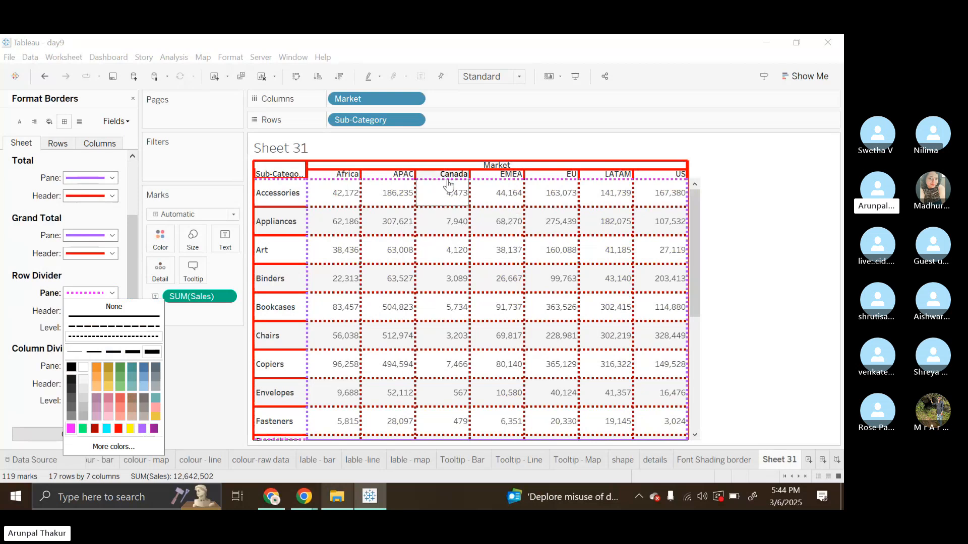
left_click(185, 380)
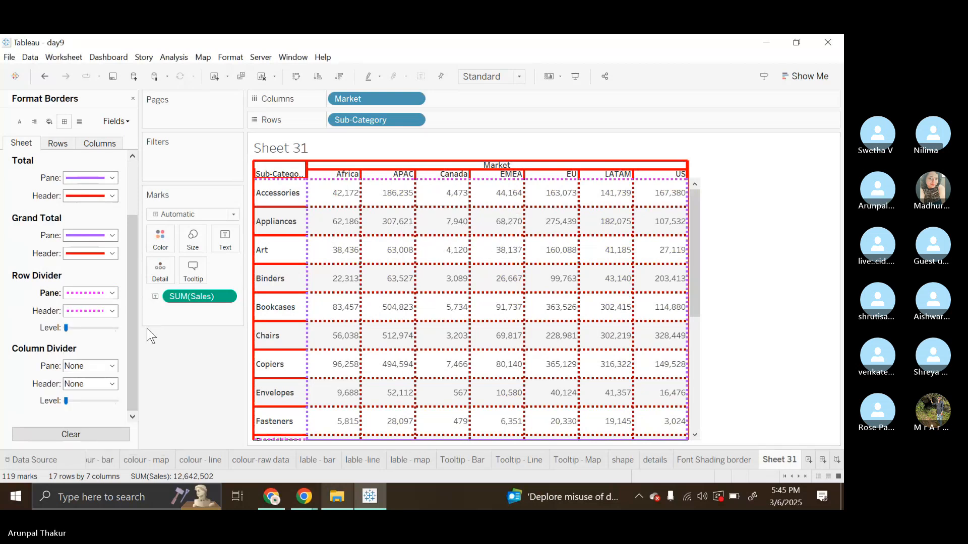
- Try the thickest solid line in custom colour #5500ff for the column divider's pane, and reset it to None
left_click(113, 367)
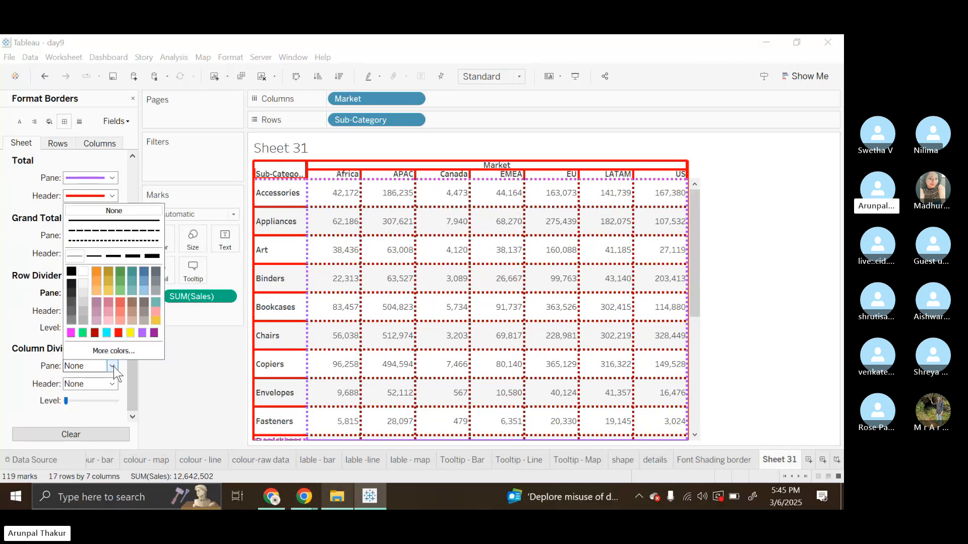
left_click(110, 353)
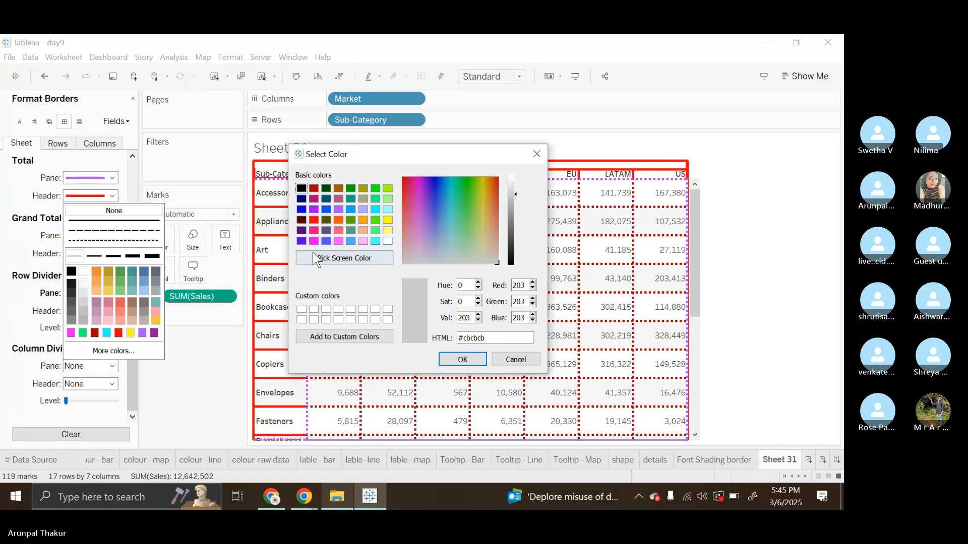
left_click(298, 242)
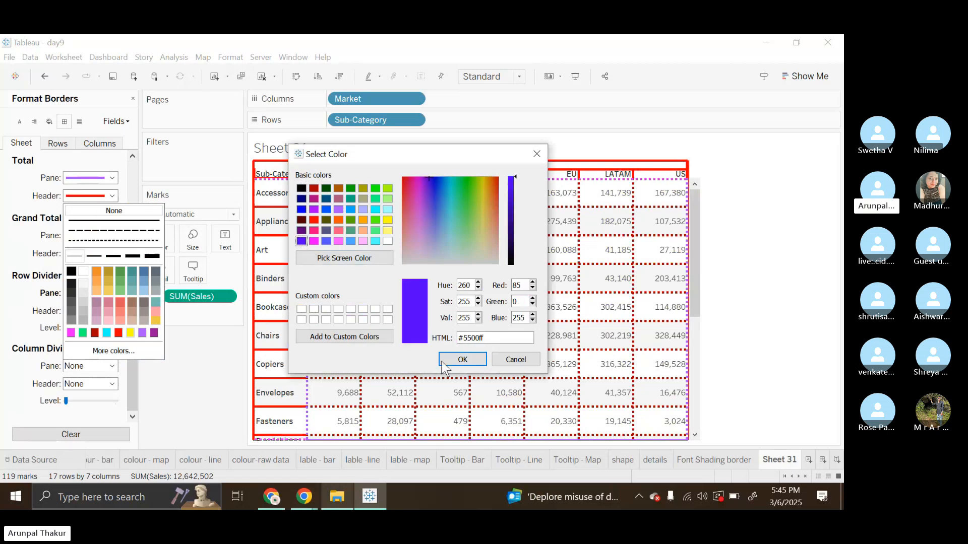
left_click(443, 362)
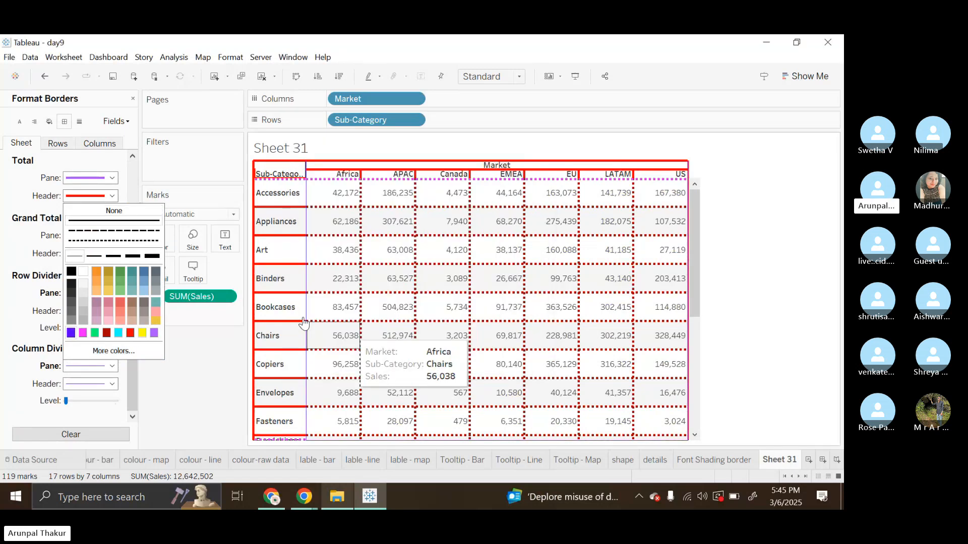
left_click(153, 256)
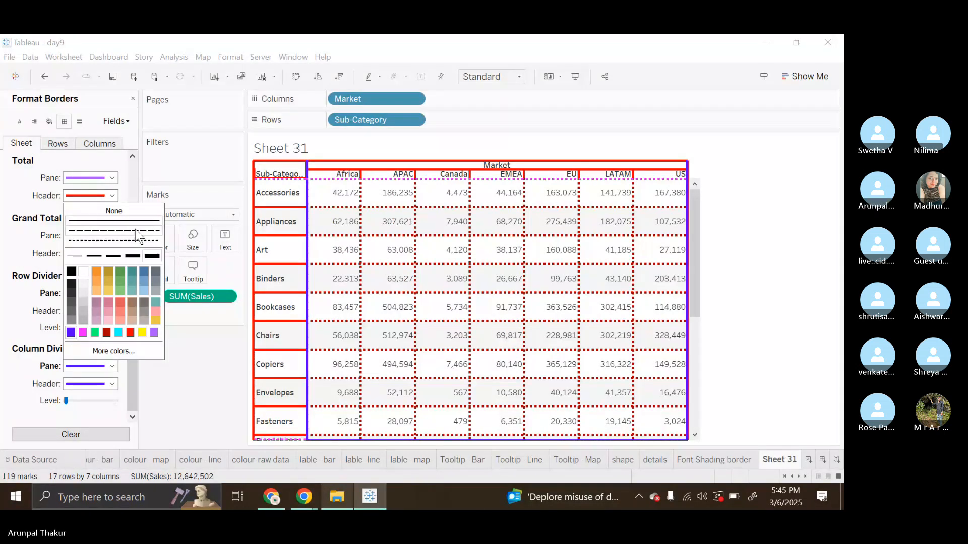
left_click(131, 210)
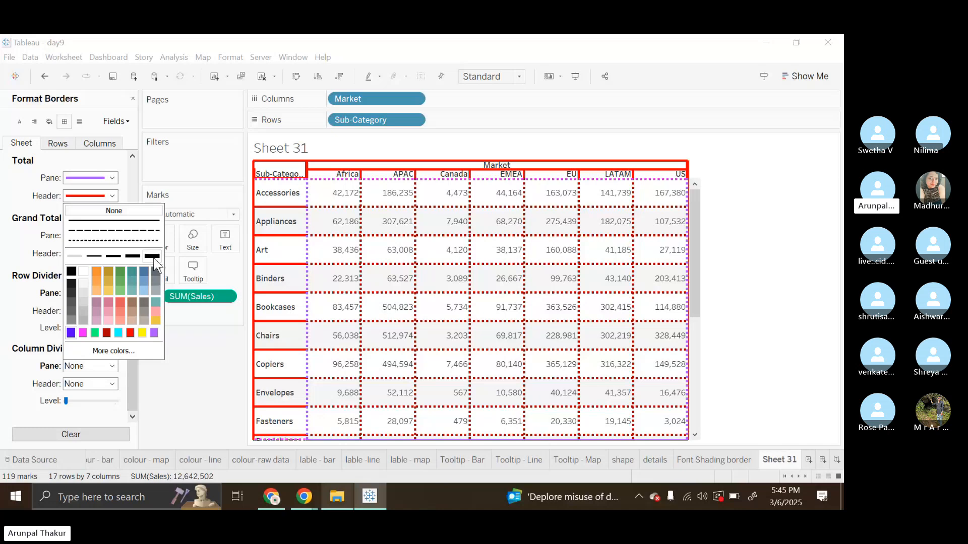
- Set the column divider's pane border to the thickest solid blue-violet line, comparing it with None, and check the borders down the table
left_click(153, 258)
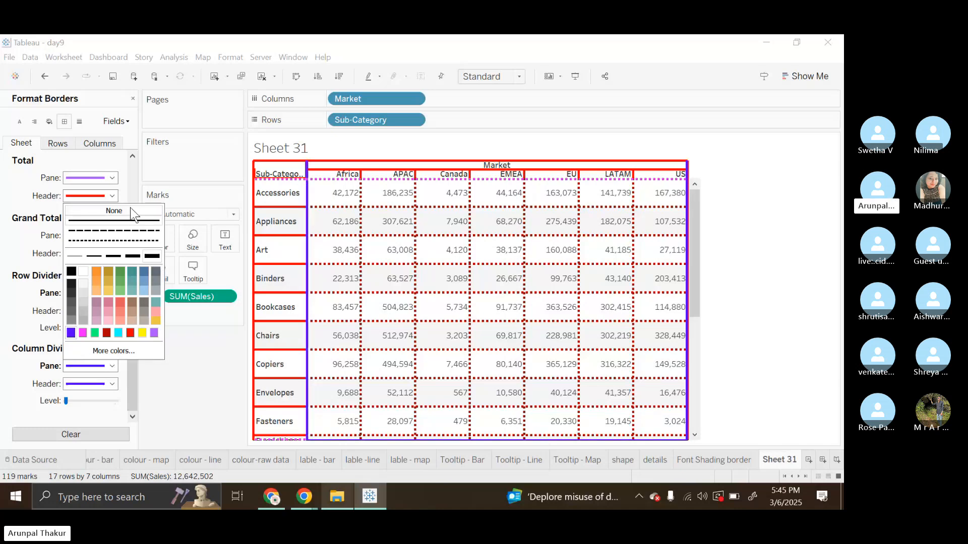
left_click(131, 211)
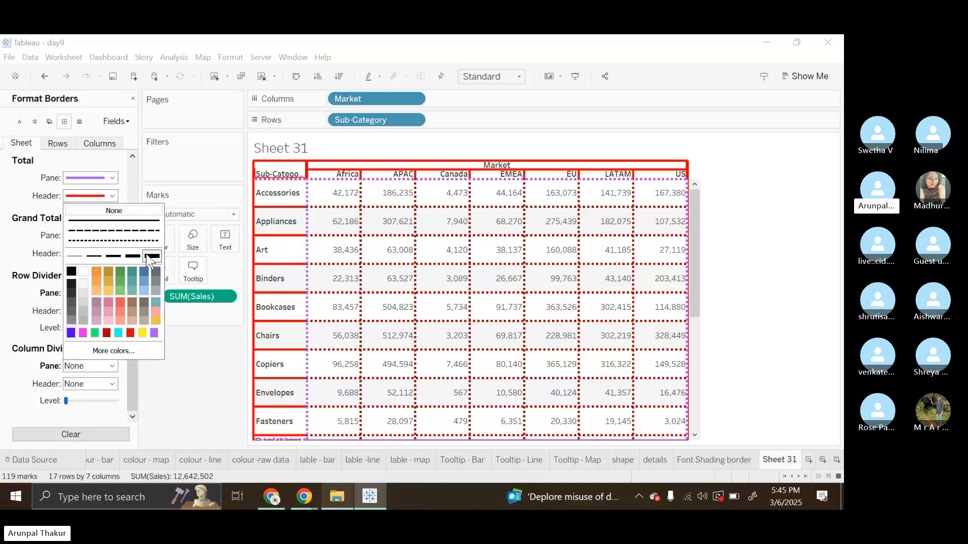
left_click(151, 257)
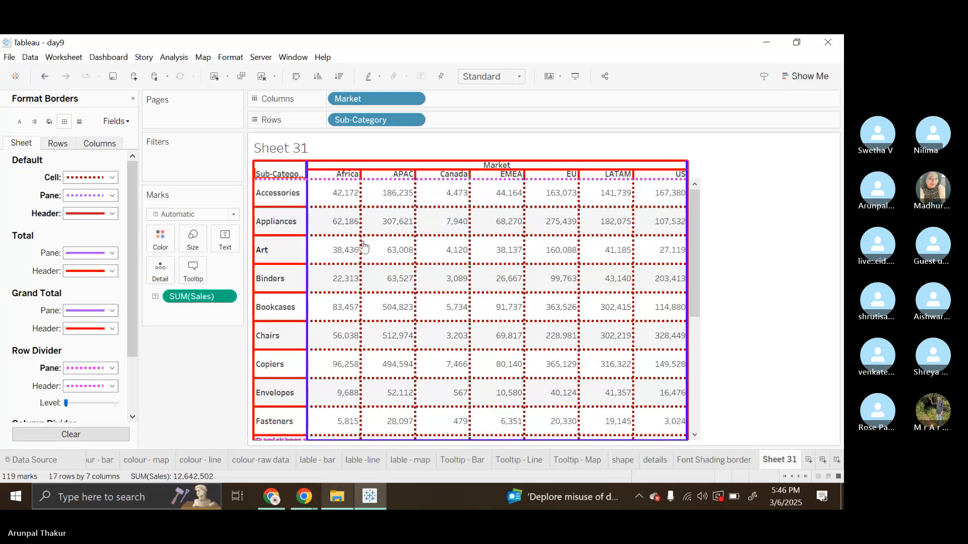
scroll(473, 244, "down", 5)
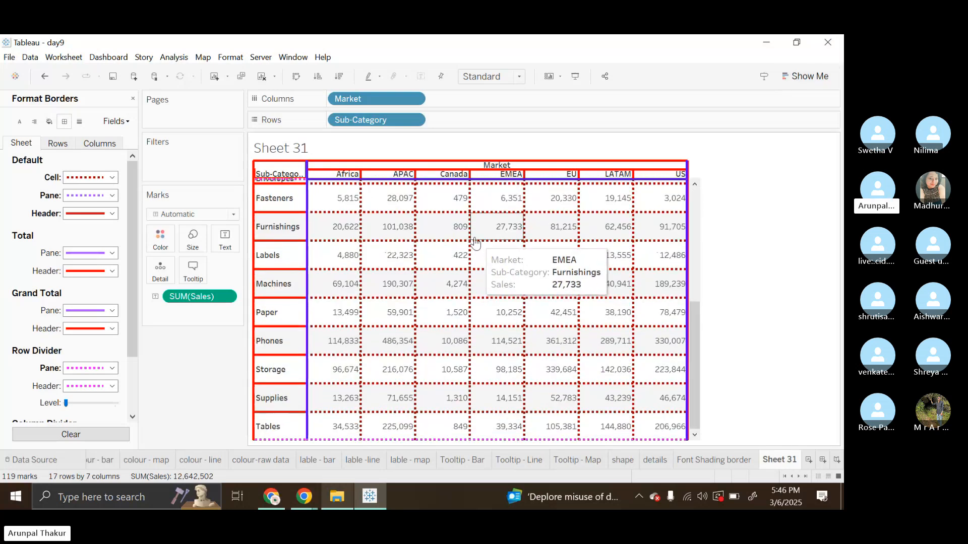
scroll(473, 244, "up", 5)
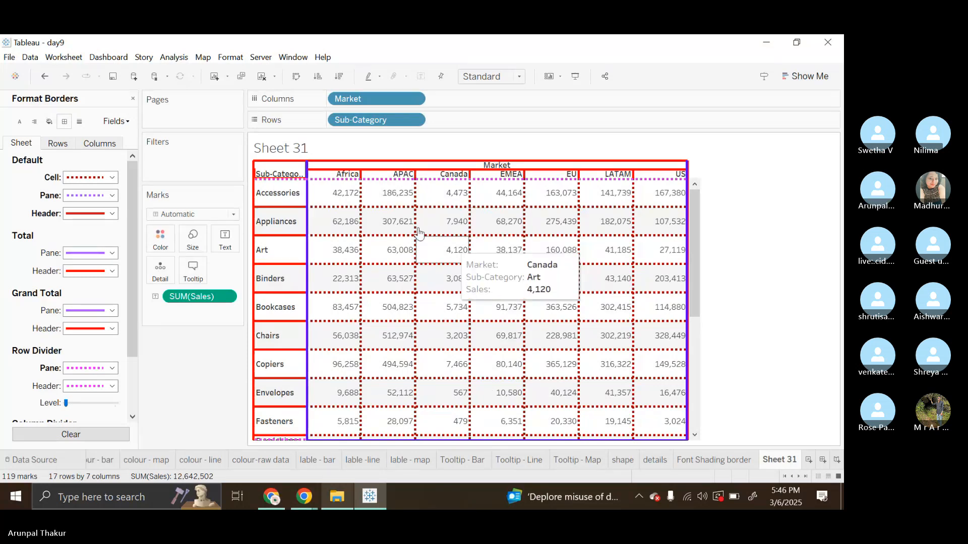
- Look through the earlier worksheets, from font to size -bar, for a formatted chart
scroll(138, 458, "up", 10)
left_click(206, 460)
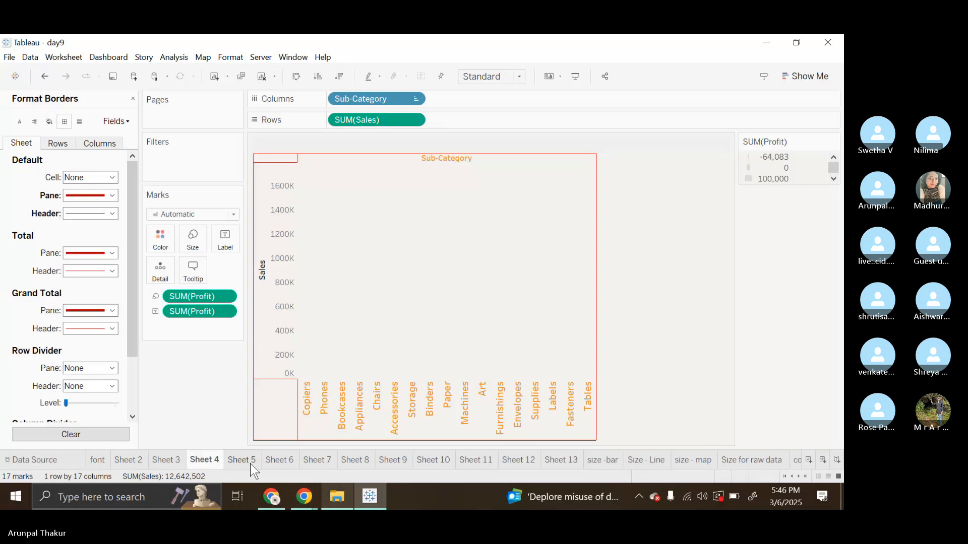
left_click(279, 460)
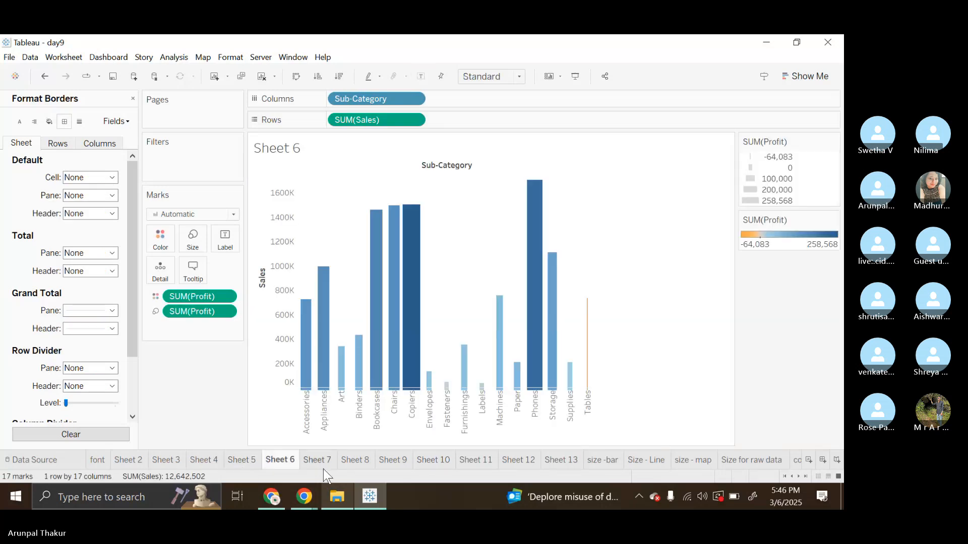
left_click(318, 460)
left_click(361, 462)
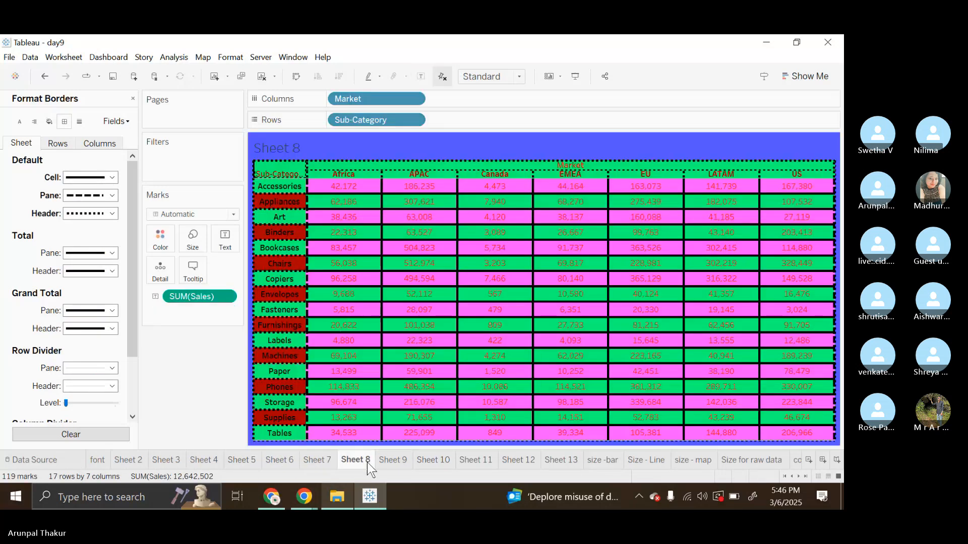
left_click(385, 461)
left_click(433, 460)
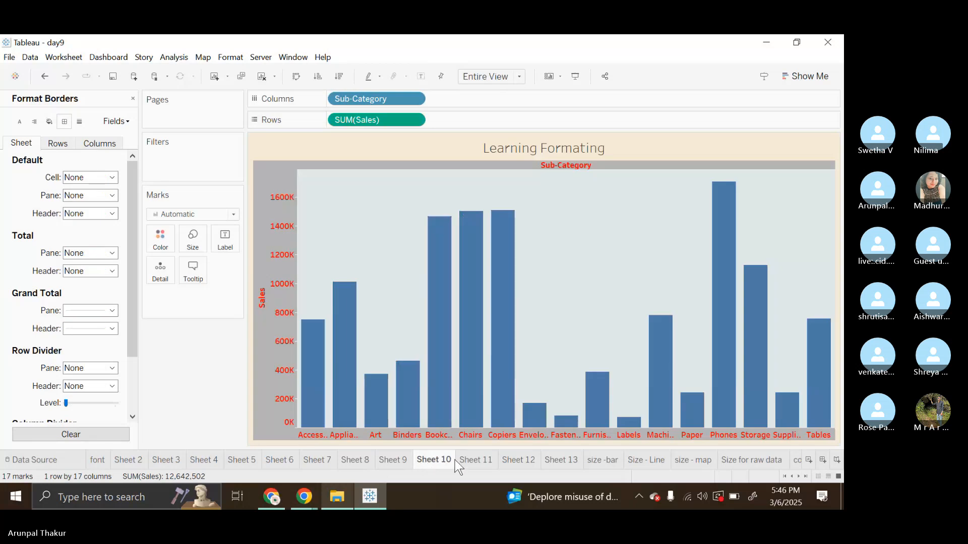
left_click(470, 460)
left_click(433, 460)
left_click(129, 459)
left_click(105, 460)
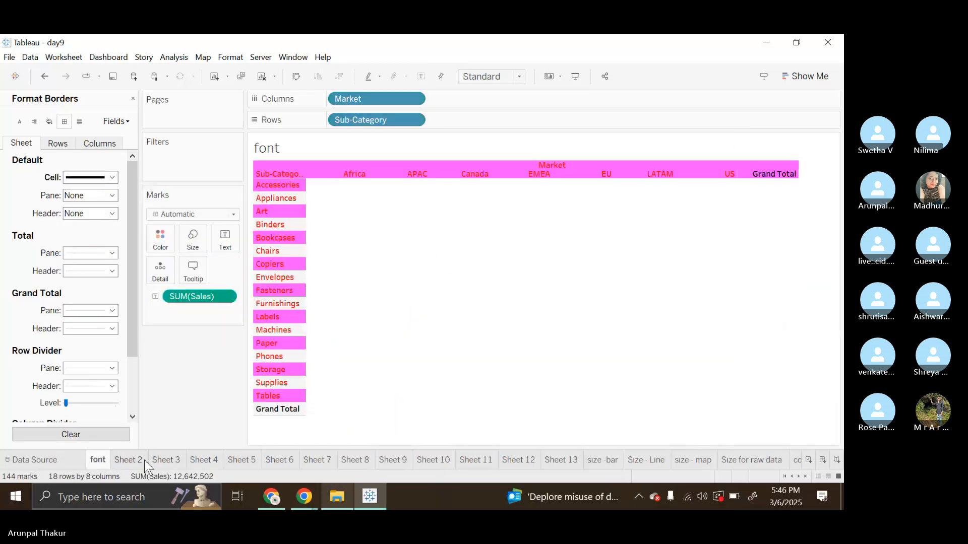
left_click(157, 461)
left_click(241, 460)
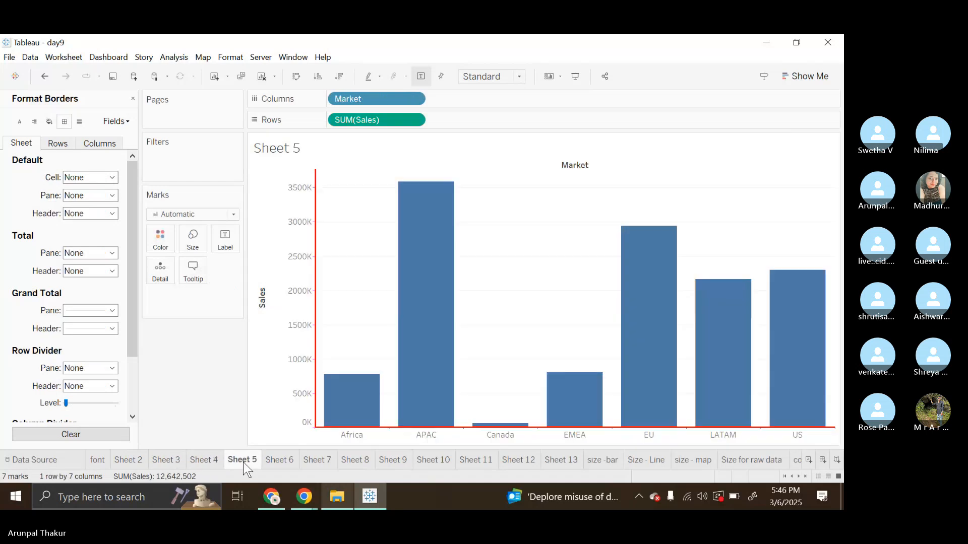
left_click(317, 460)
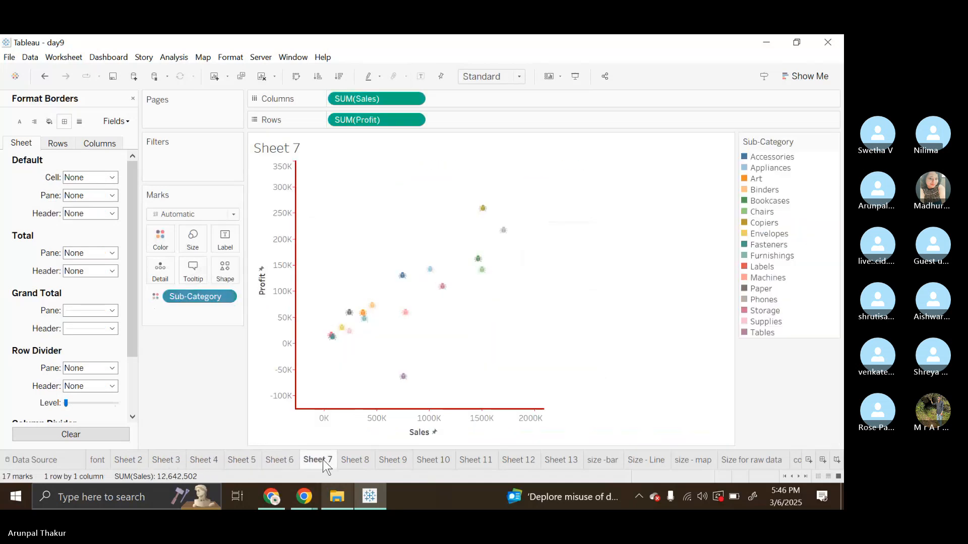
left_click(358, 459)
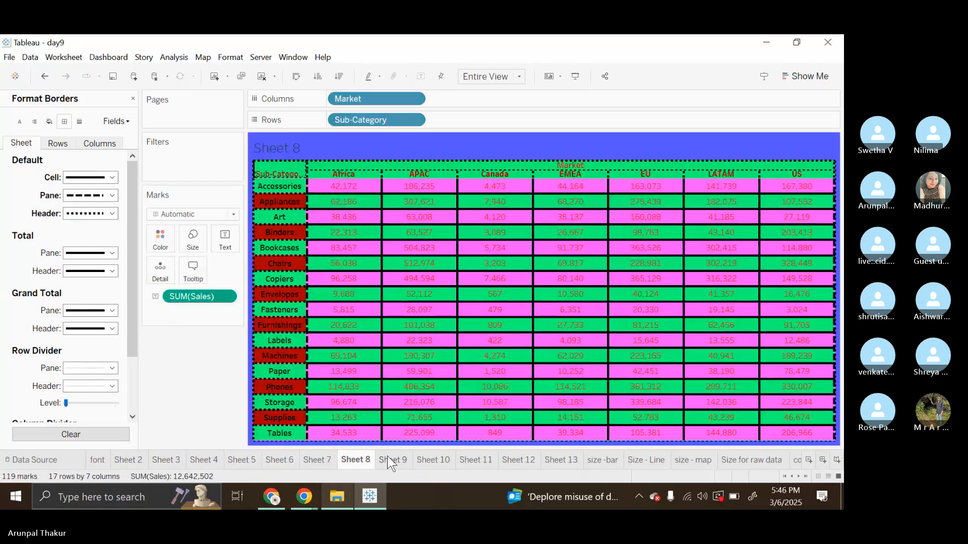
left_click(431, 461)
left_click(488, 463)
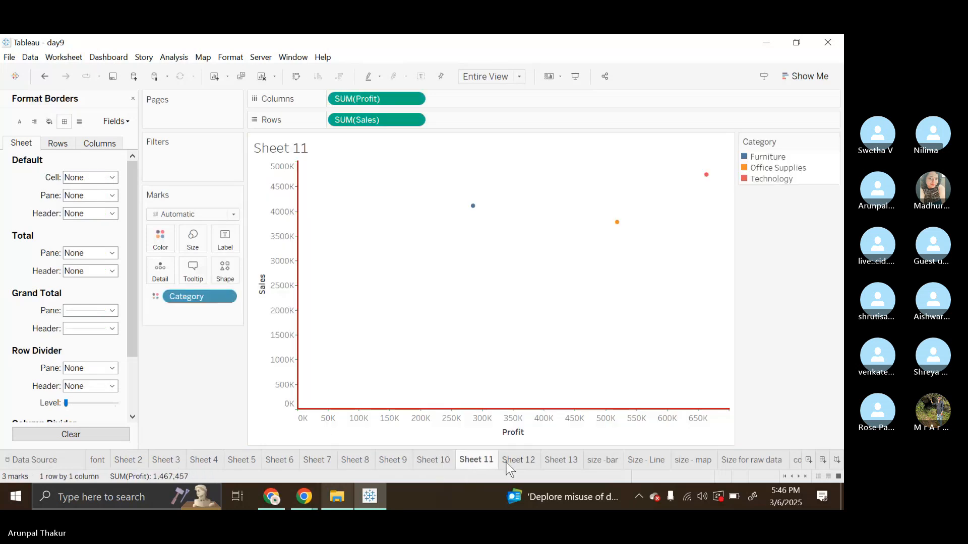
left_click(524, 461)
left_click(566, 461)
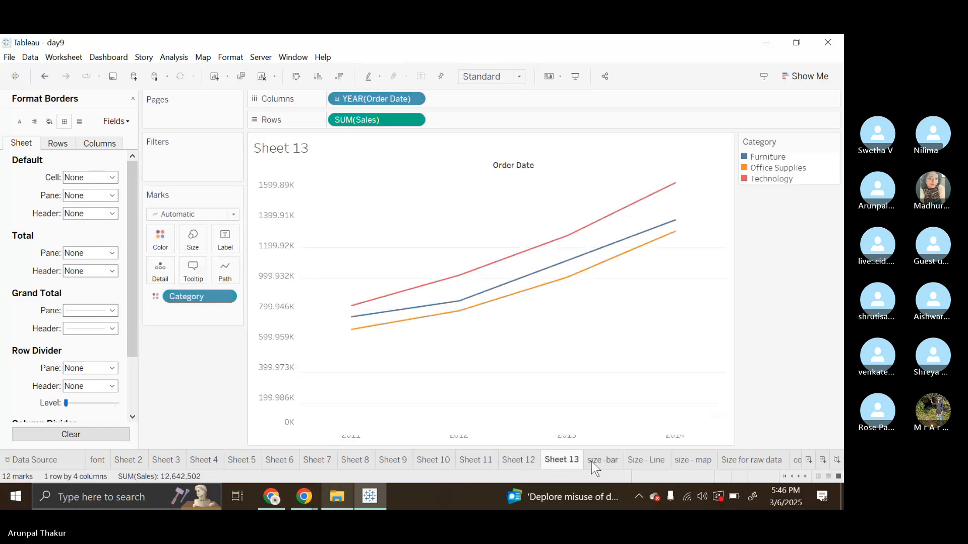
left_click(602, 461)
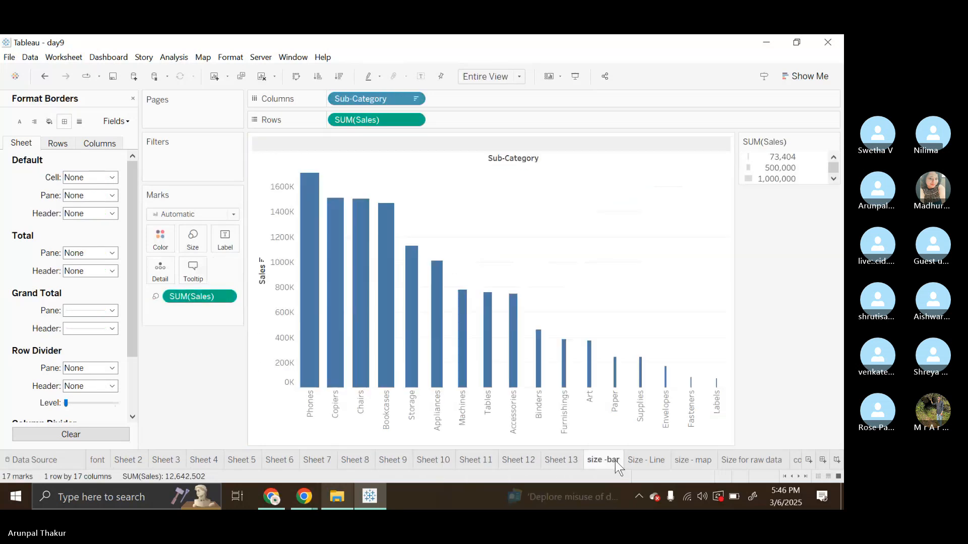
left_click(507, 461)
left_click(471, 463)
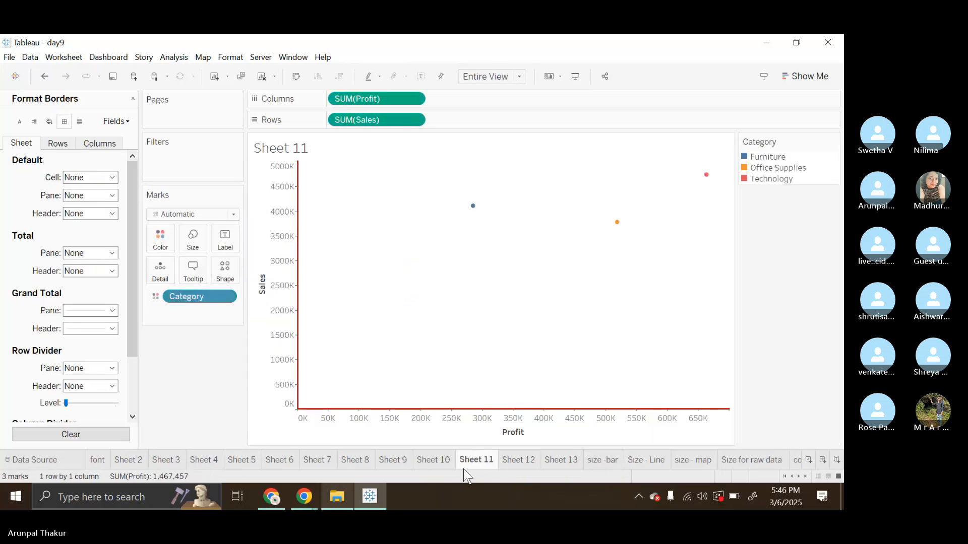
- Clear the worksheet formatting of the Learning Formating bar chart on Sheet 10
left_click(431, 461)
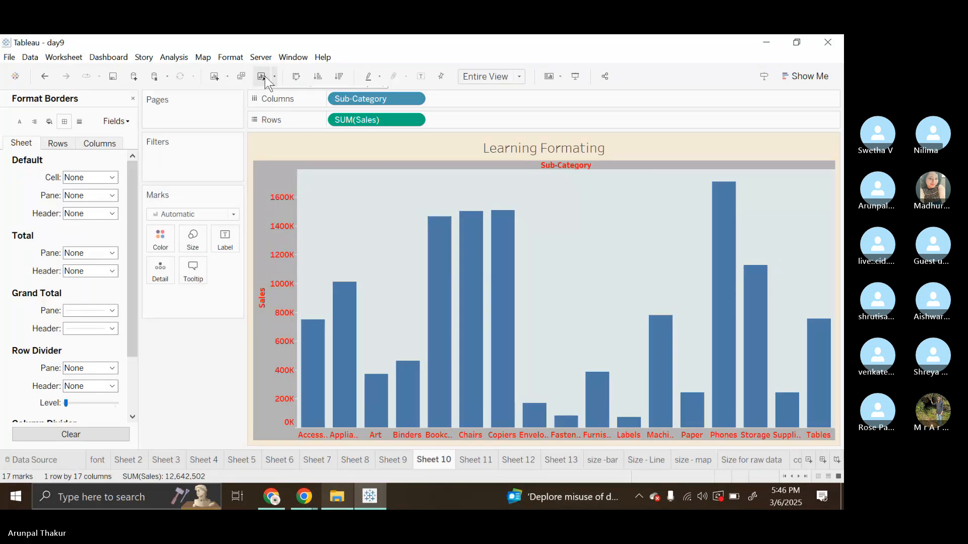
left_click(274, 77)
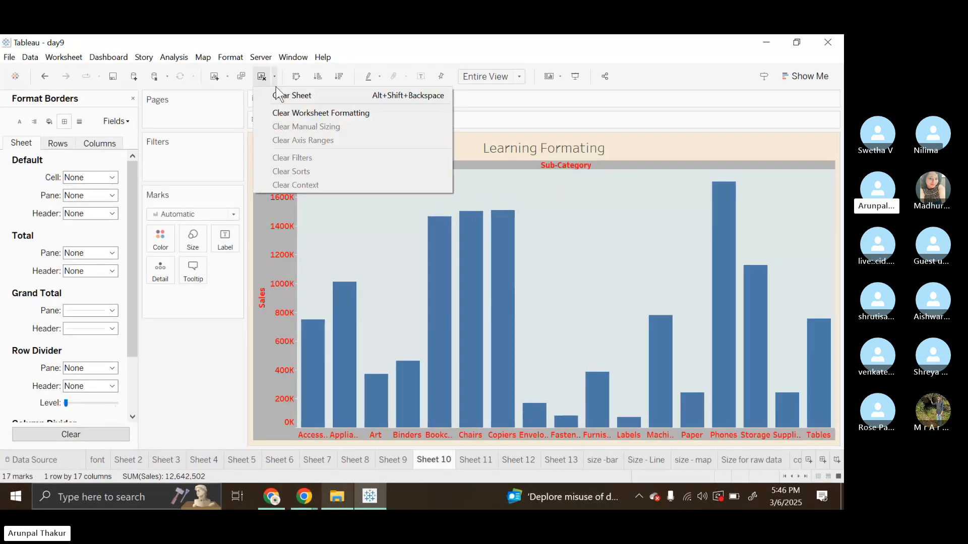
left_click(302, 113)
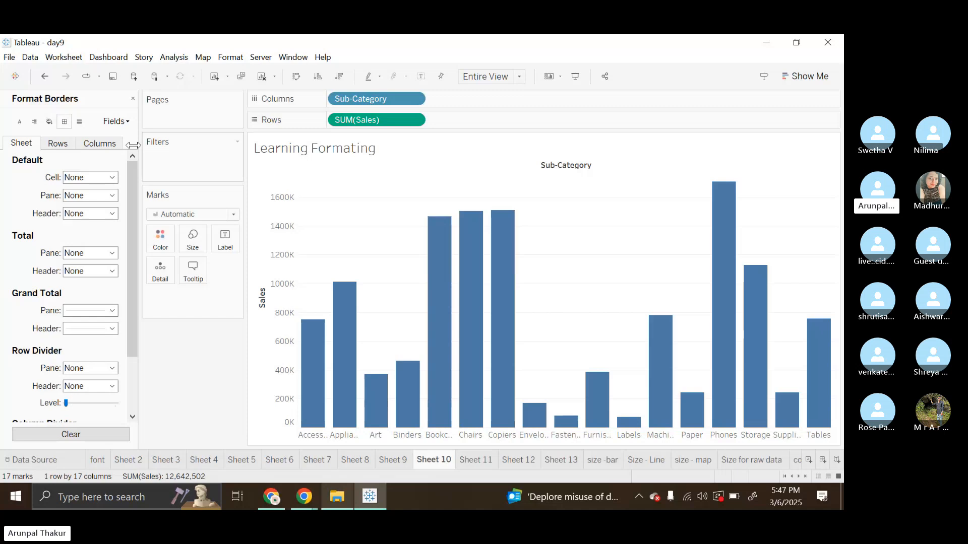
- Set the default pane font colour to cyan for the Sheet 10 bar chart
left_click(20, 123)
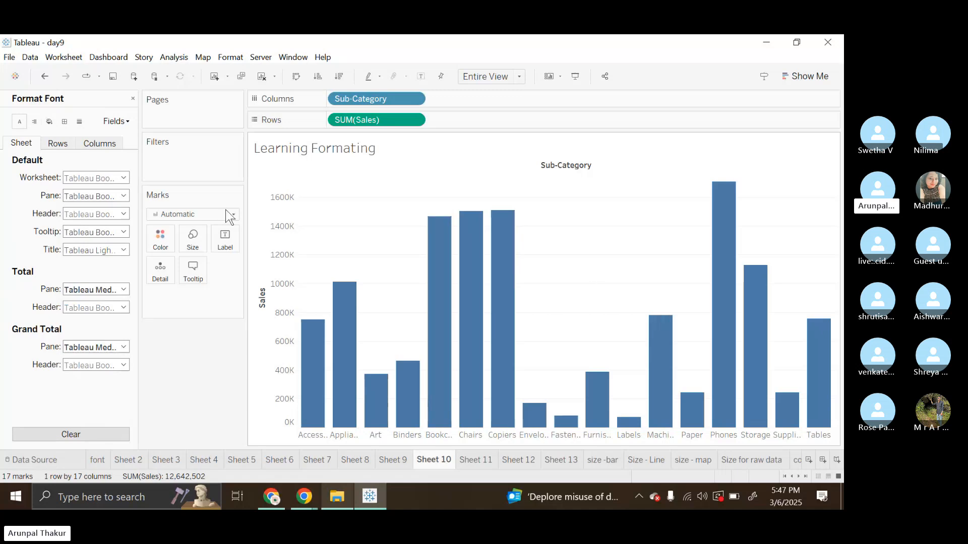
left_click(123, 213)
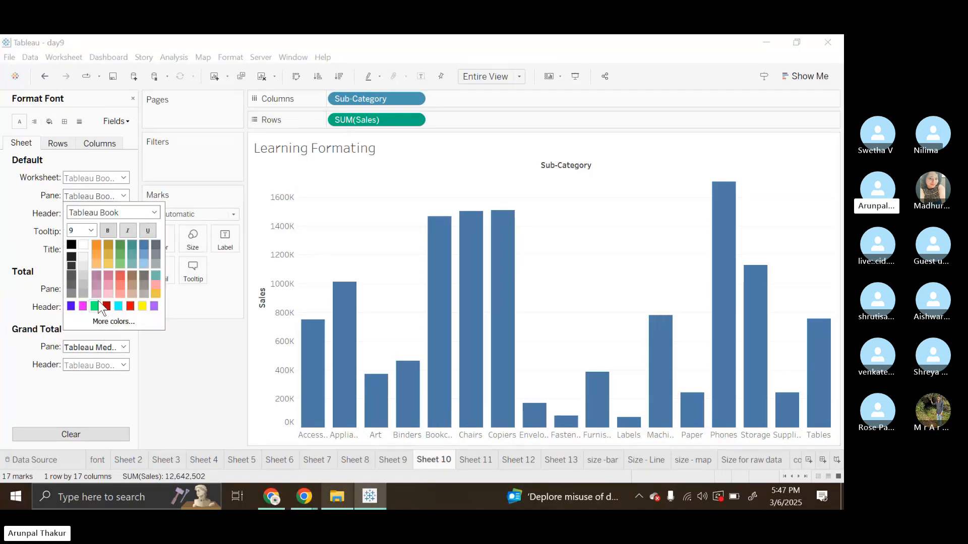
left_click(118, 306)
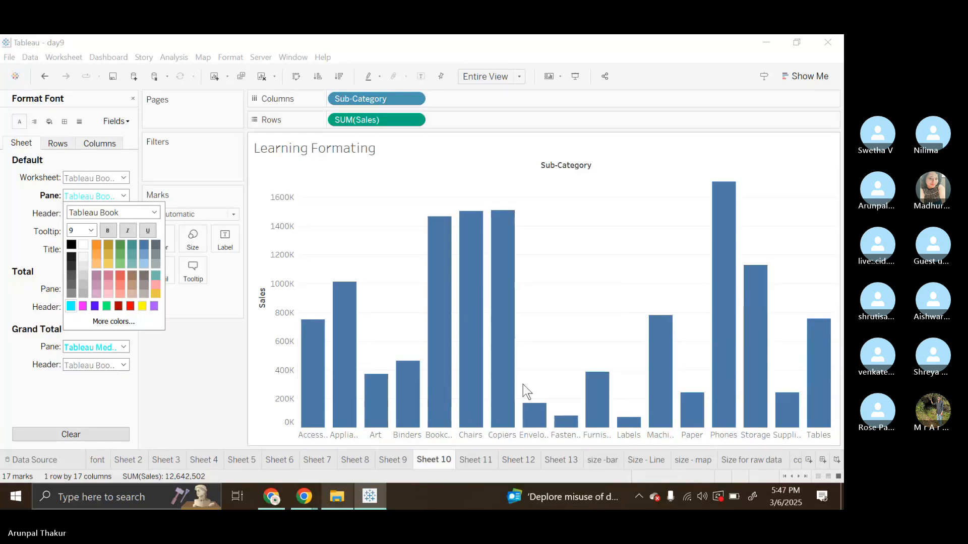
left_click(218, 362)
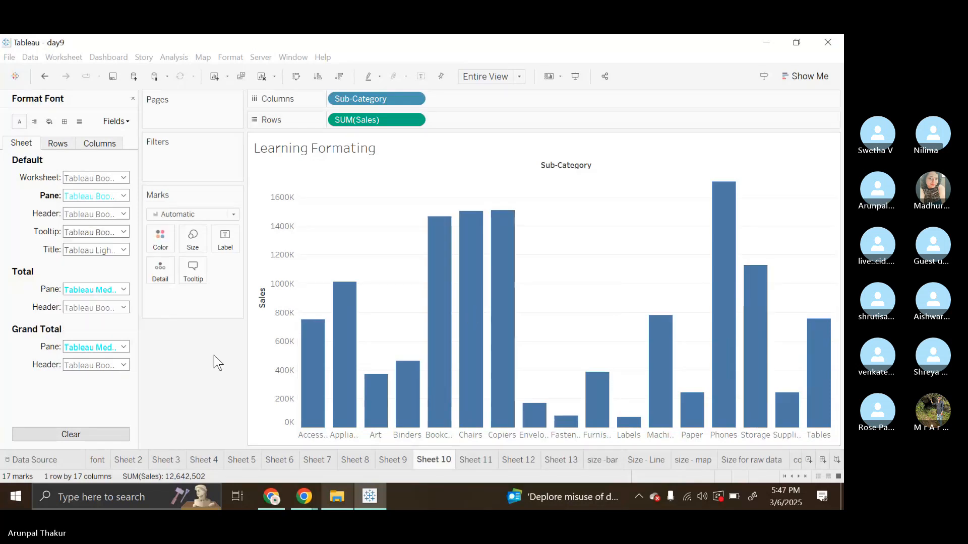
- Format the default header font in bold blue-violet and increase its size slightly
left_click(124, 214)
left_click(94, 323)
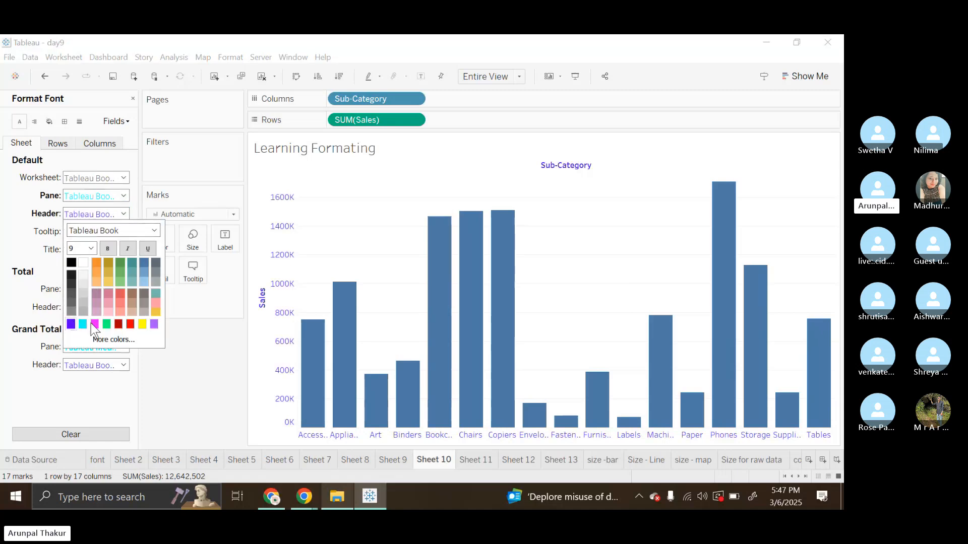
left_click(108, 250)
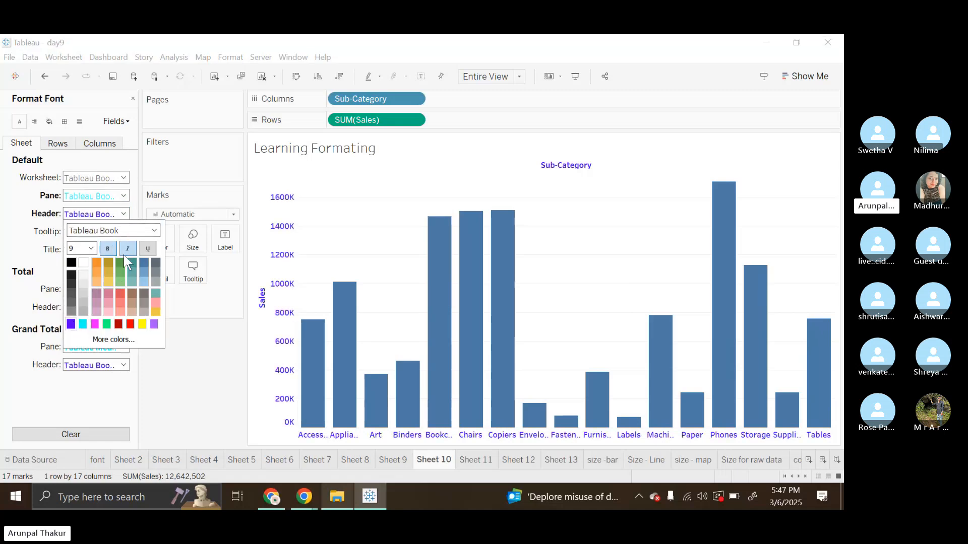
left_click(94, 247)
left_click(81, 270)
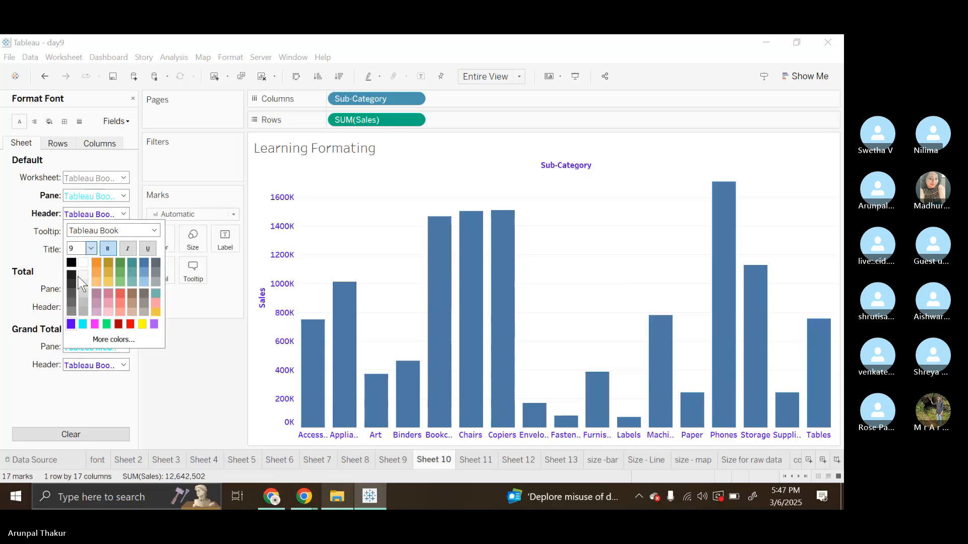
left_click(186, 338)
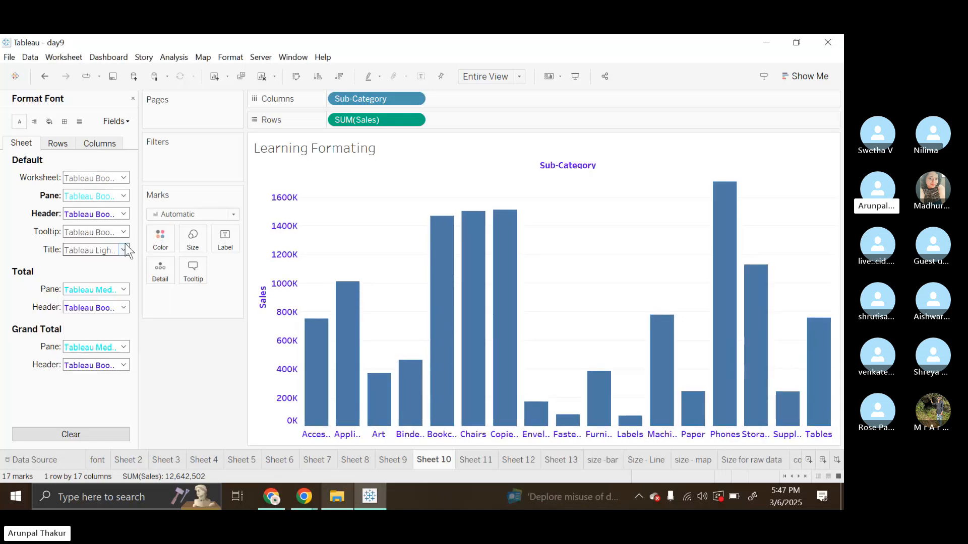
- Set the default tooltip font colour to cyan
left_click(125, 232)
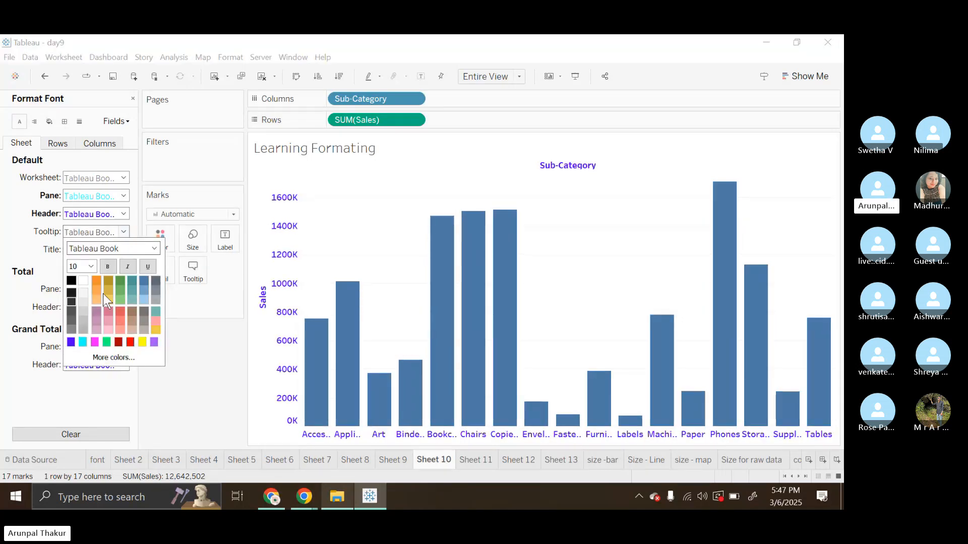
left_click(83, 341)
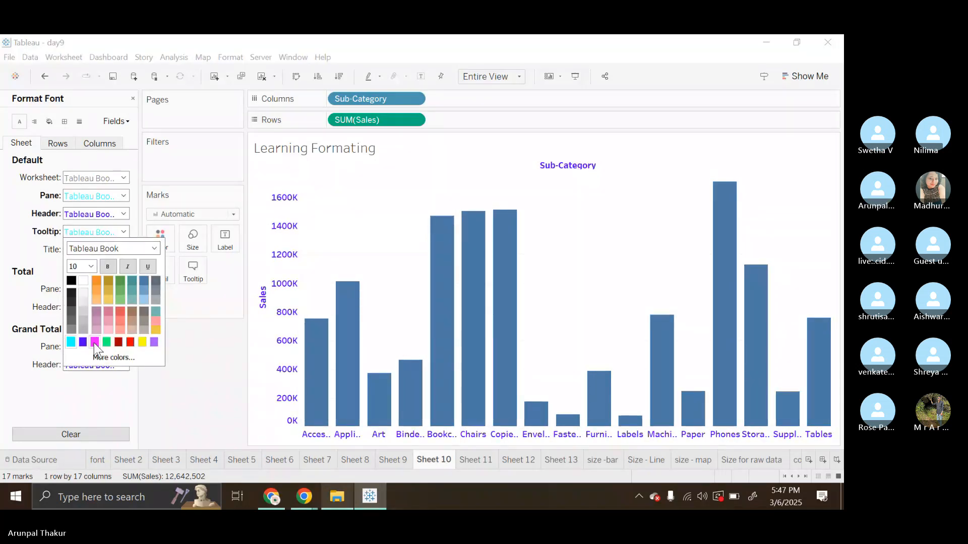
left_click(32, 216)
- Format the worksheet title font in bright red, bold and italic
left_click(125, 252)
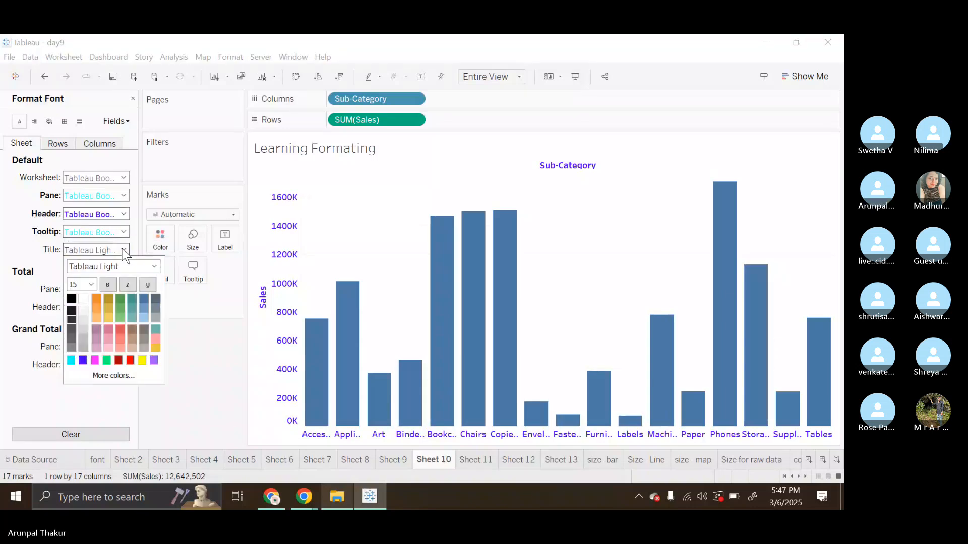
left_click(129, 359)
left_click(108, 285)
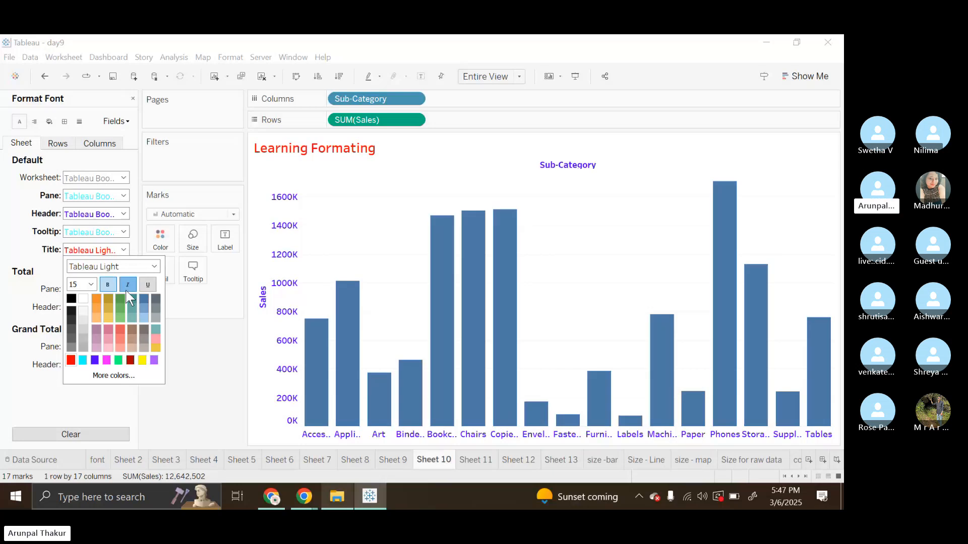
left_click(127, 285)
left_click(178, 325)
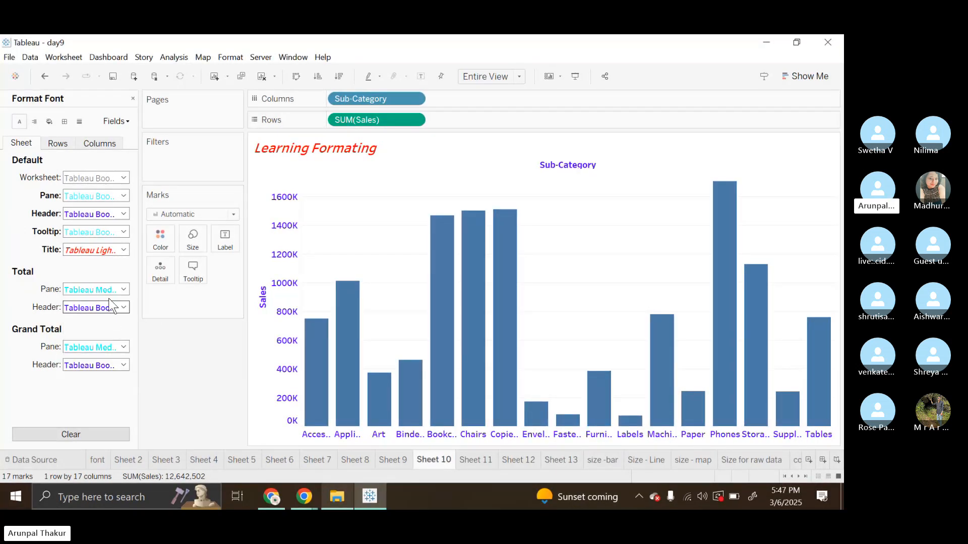
- Set the worksheet's default pane horizontal alignment to right
left_click(33, 120)
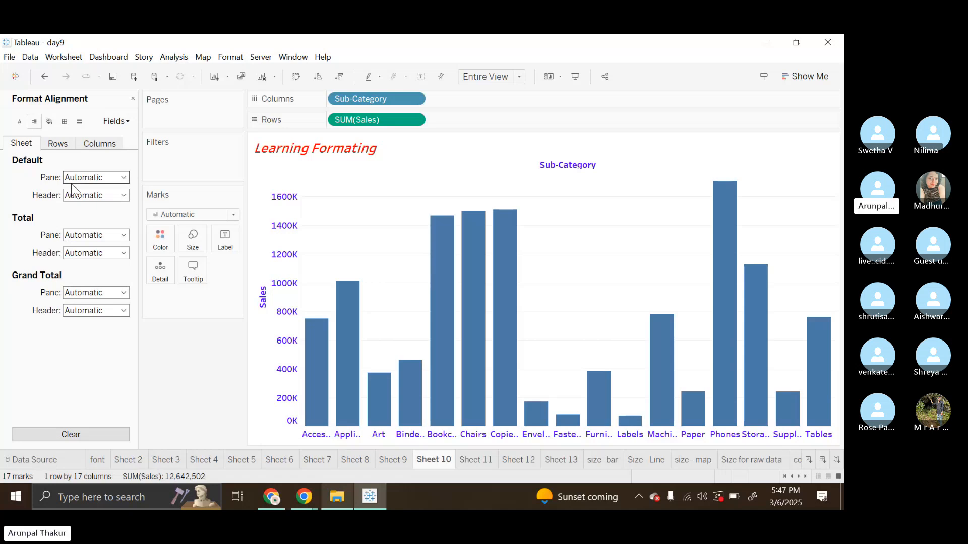
left_click(108, 180)
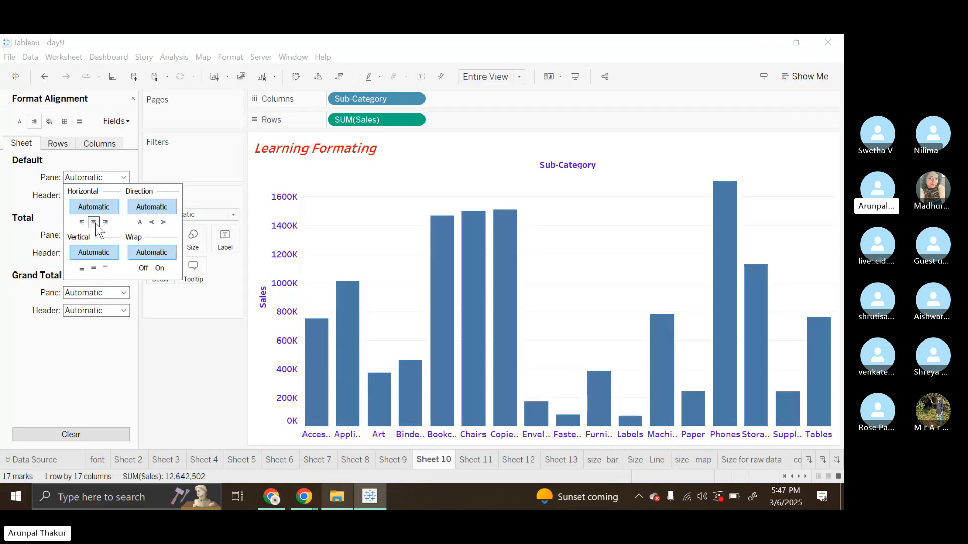
left_click(113, 206)
- Set the default header vertical alignment to top and enlarge the sub-category header area beneath the bars
left_click(125, 195)
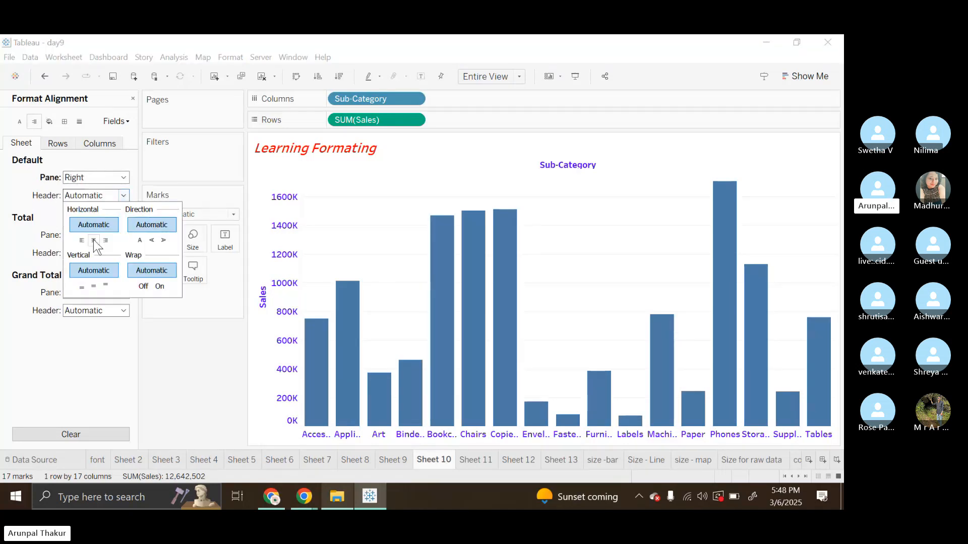
left_click(95, 286)
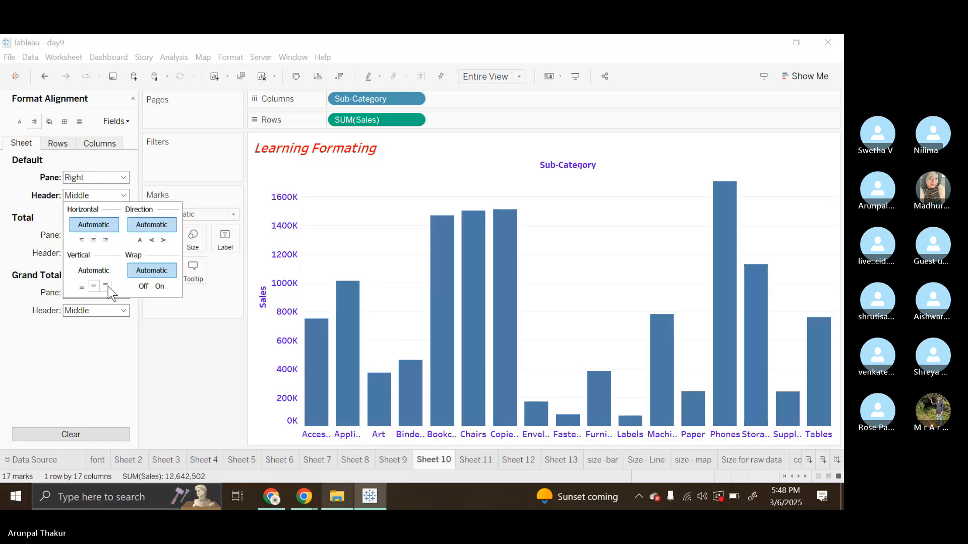
left_click(106, 286)
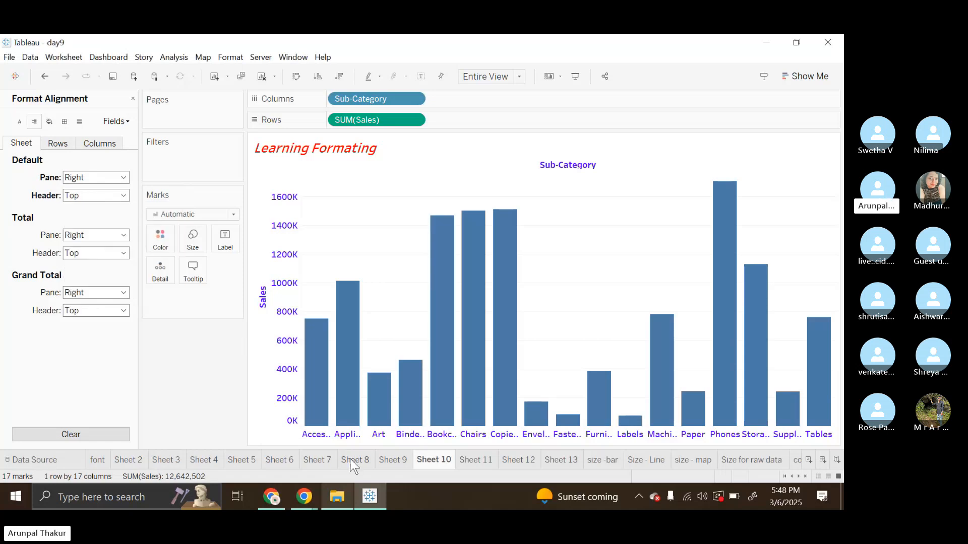
left_click_drag(324, 428, 322, 407)
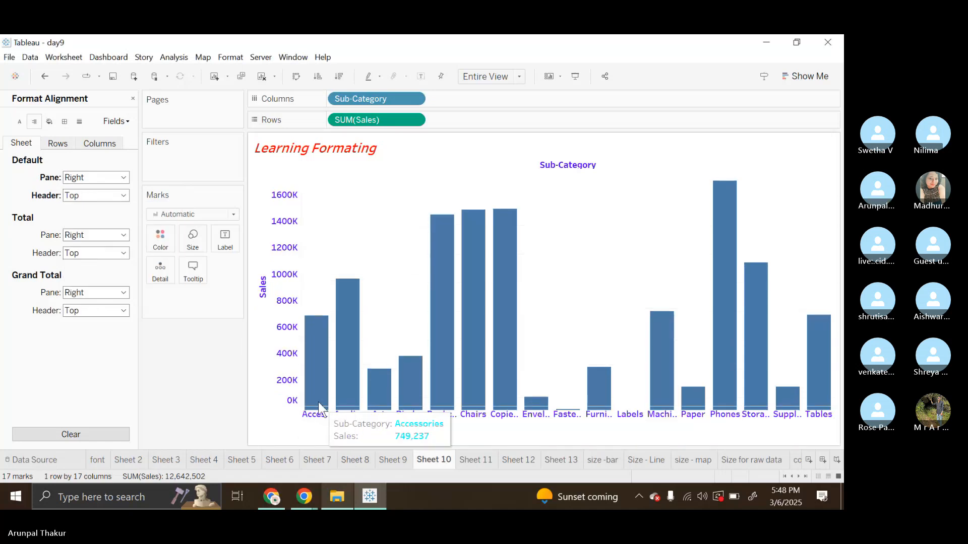
- Set the default header alignment to middle vertically and center horizontally
left_click(123, 195)
left_click(93, 240)
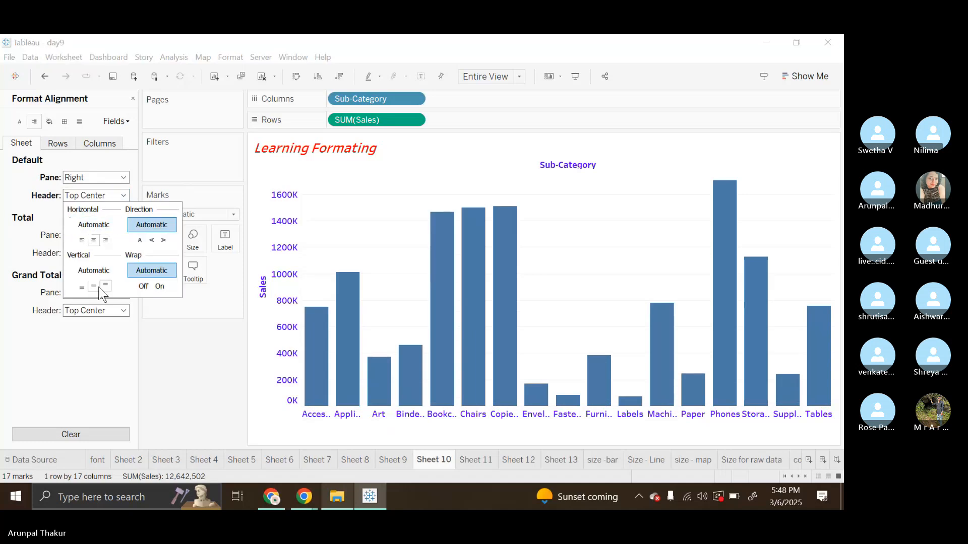
left_click(82, 287)
left_click(94, 286)
left_click(206, 373)
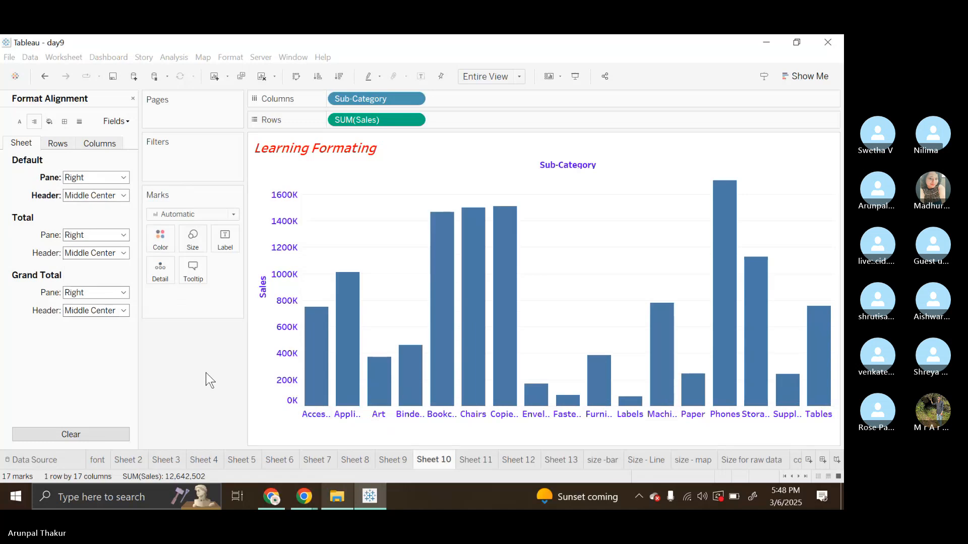
- Shade the worksheet's default pane cyan and its default header red
left_click(49, 121)
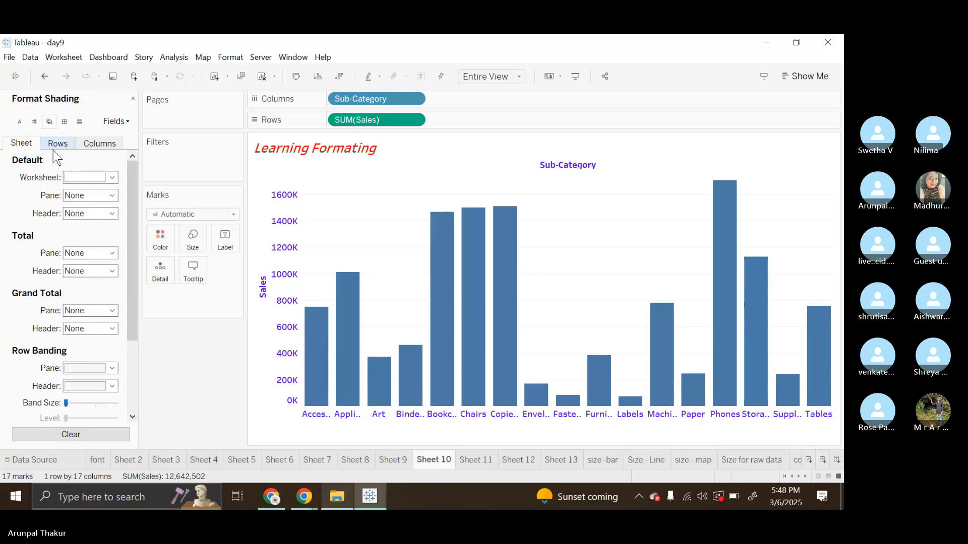
left_click(112, 196)
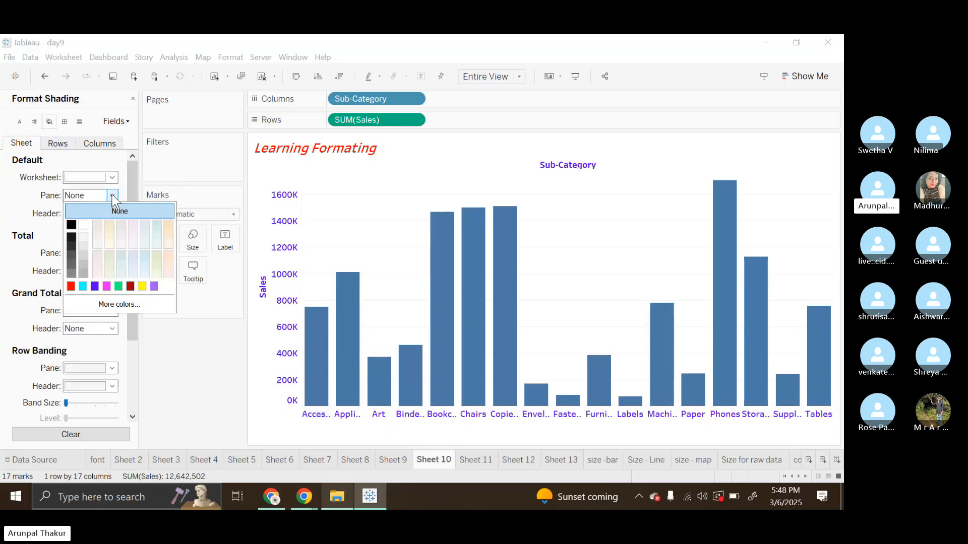
left_click(82, 286)
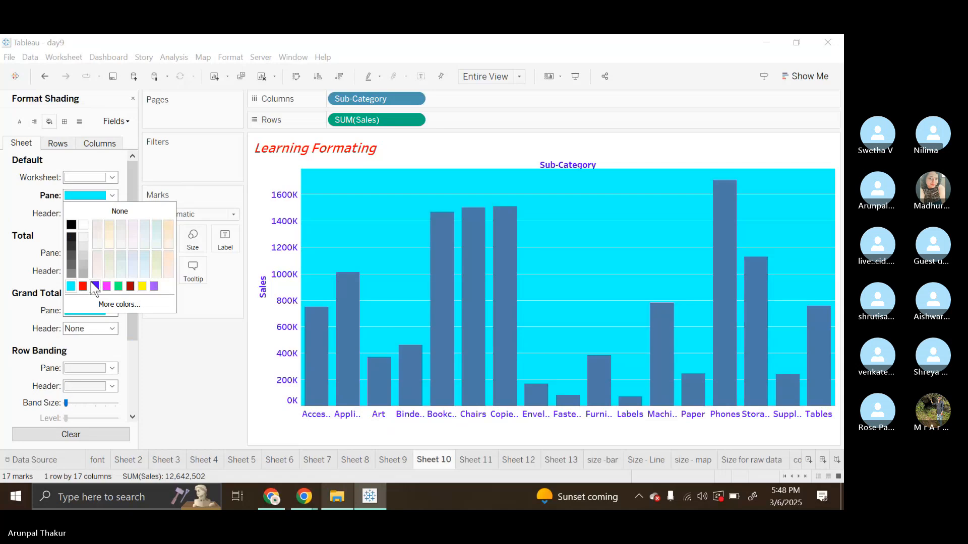
left_click(17, 159)
left_click(112, 214)
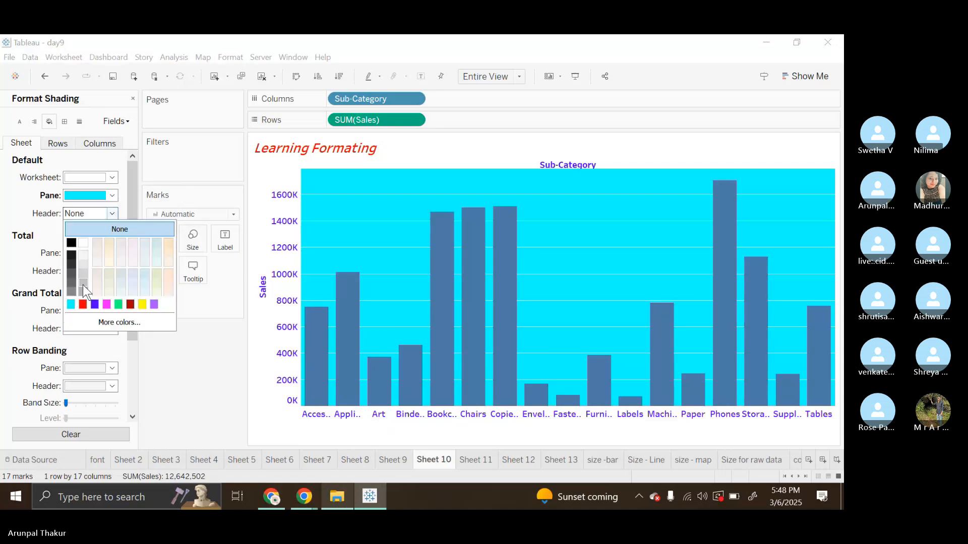
left_click(71, 303)
left_click(205, 437)
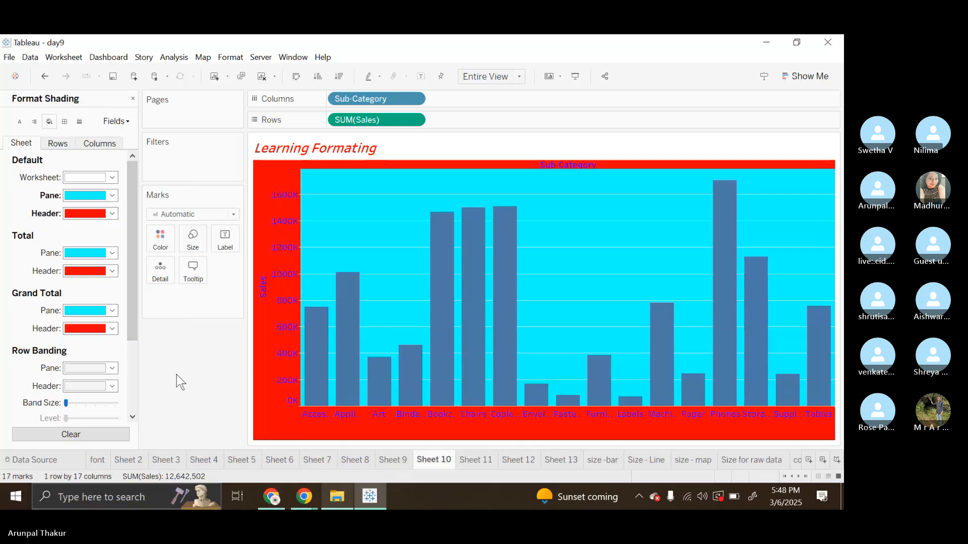
- Set the row banding shading to magenta for the pane and green for the header
left_click(111, 368)
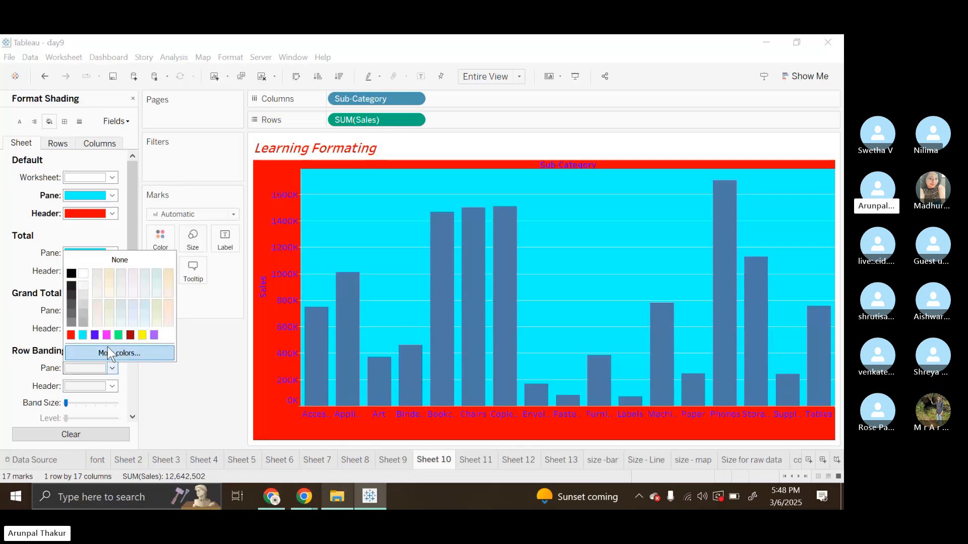
left_click(71, 335)
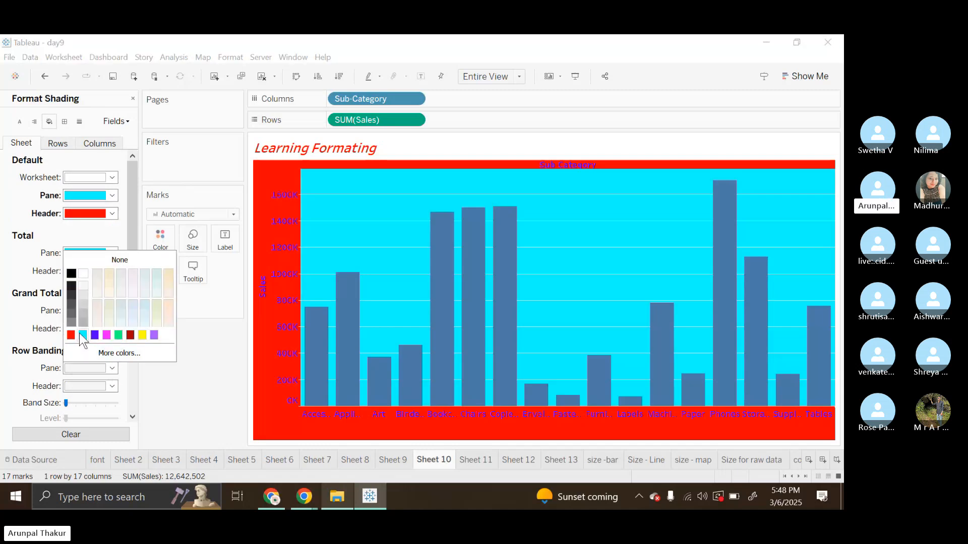
left_click(106, 335)
left_click(112, 386)
left_click(112, 386)
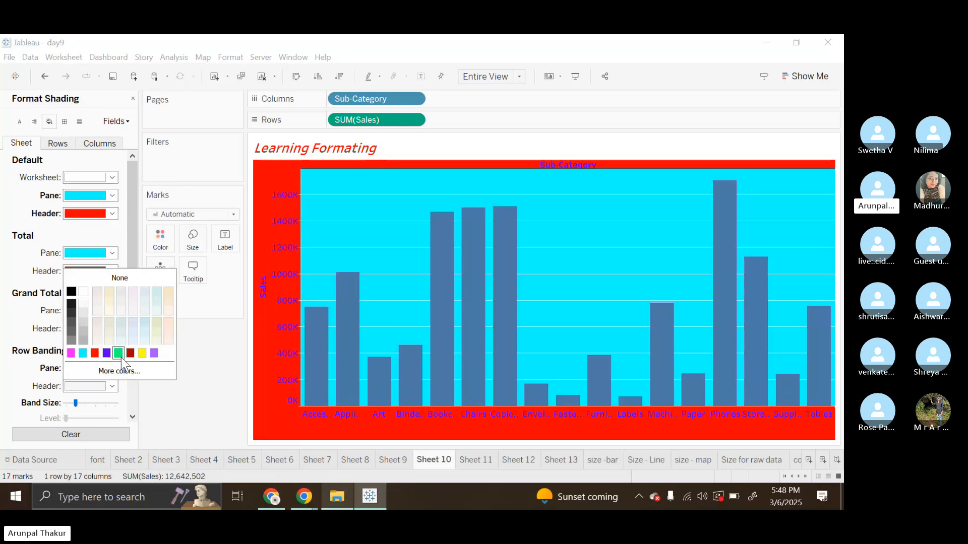
left_click(118, 353)
scroll(28, 371, "down", 2)
left_click(29, 364)
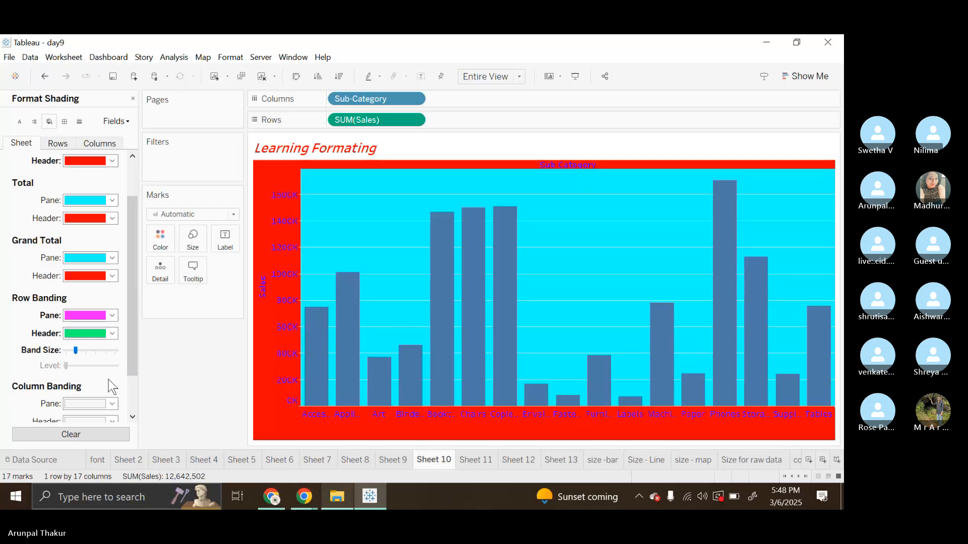
- Set the column banding shading to magenta for the pane and blue-violet for the header
scroll(112, 383, "down", 2)
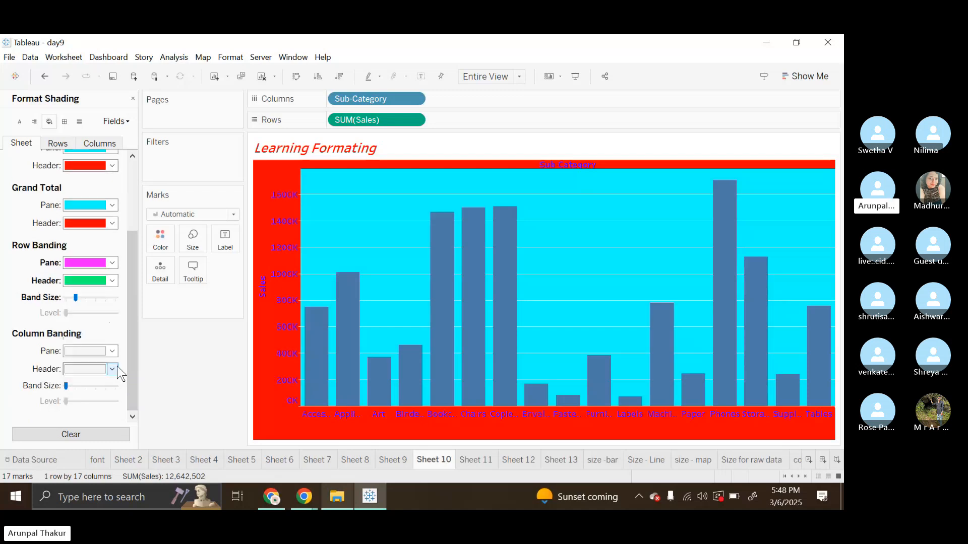
left_click(112, 350)
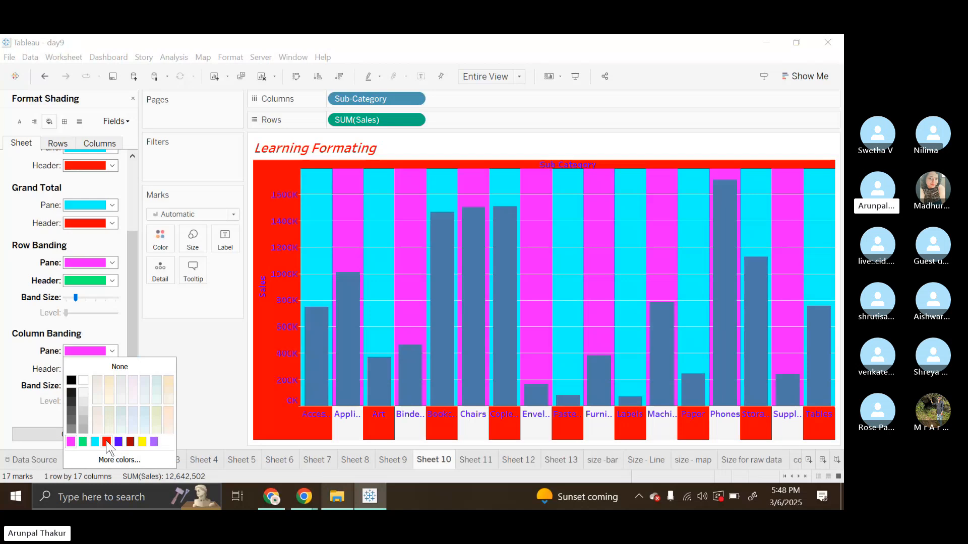
left_click(4, 371)
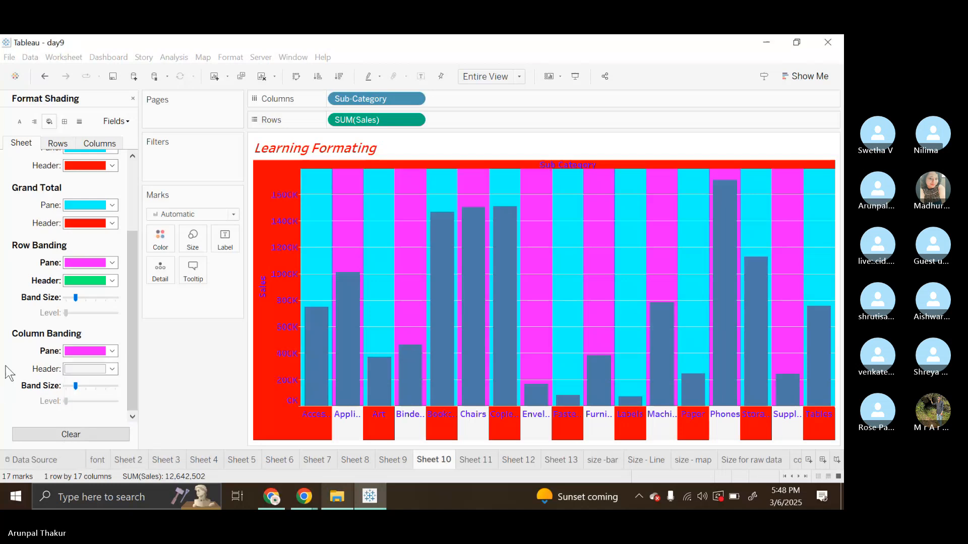
left_click(102, 369)
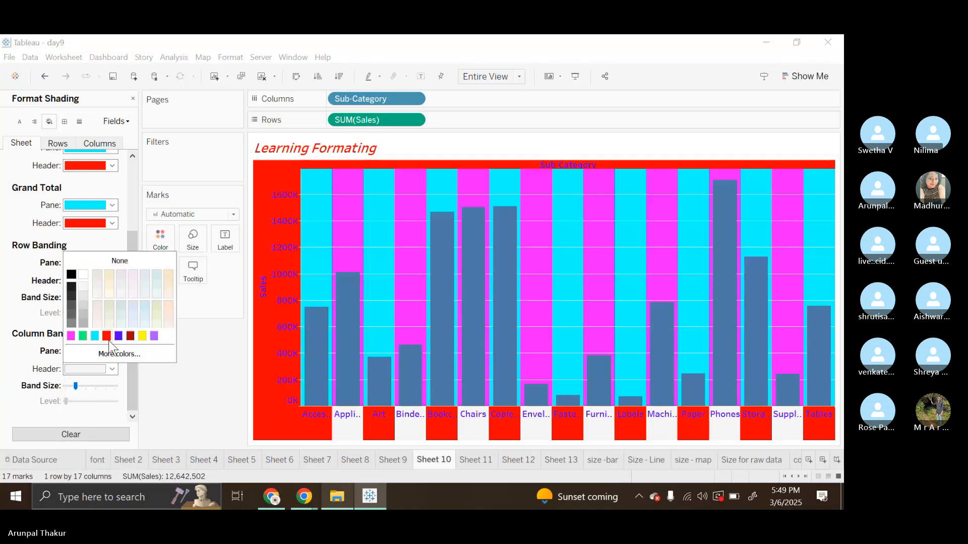
left_click(119, 335)
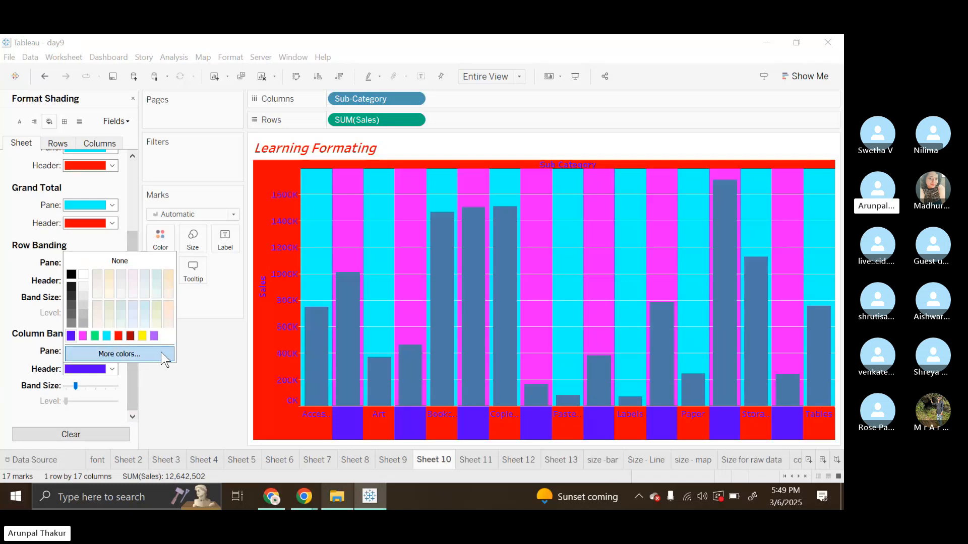
left_click(25, 320)
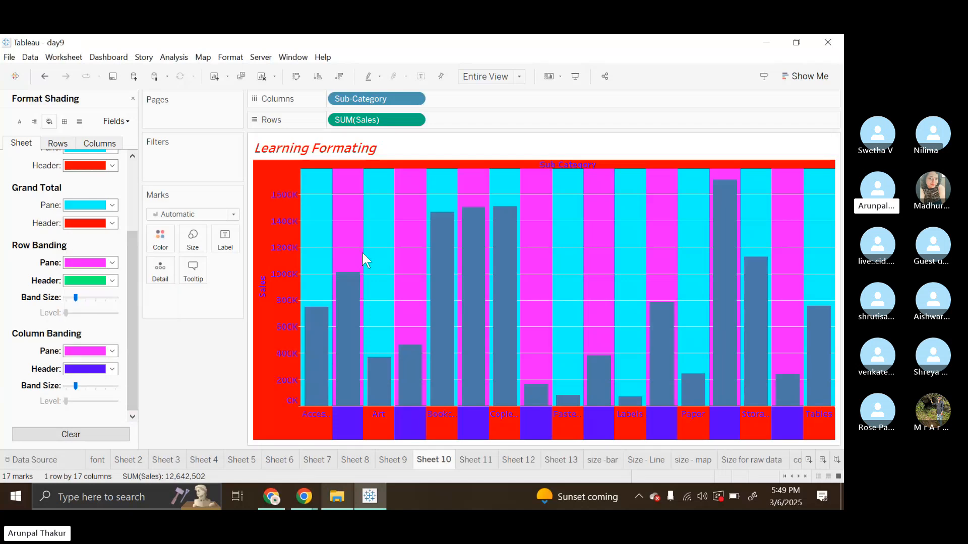
- Raise the row band size by one notch and try several column band sizes, ending one notch above the minimum
left_click(80, 298)
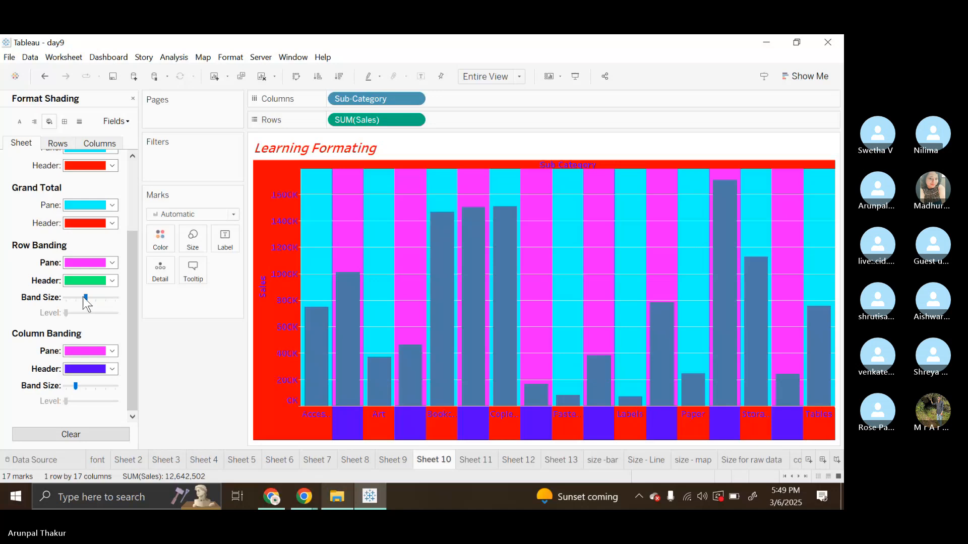
left_click(86, 386)
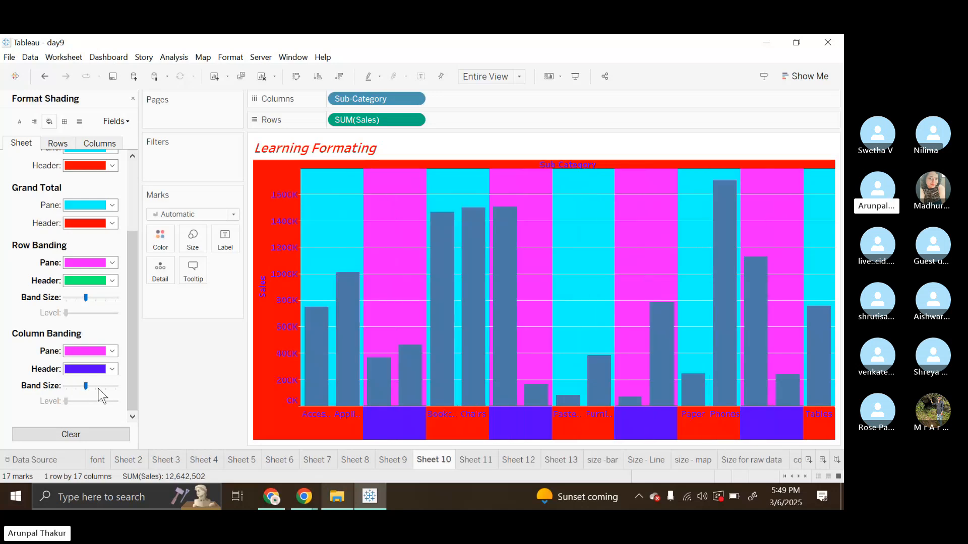
left_click_drag(89, 386, 103, 392)
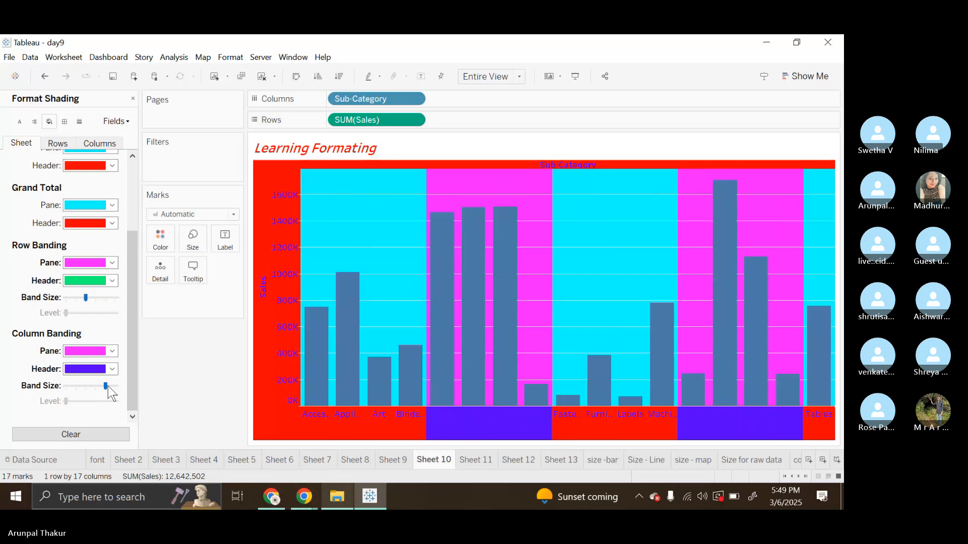
left_click_drag(106, 386, 116, 388)
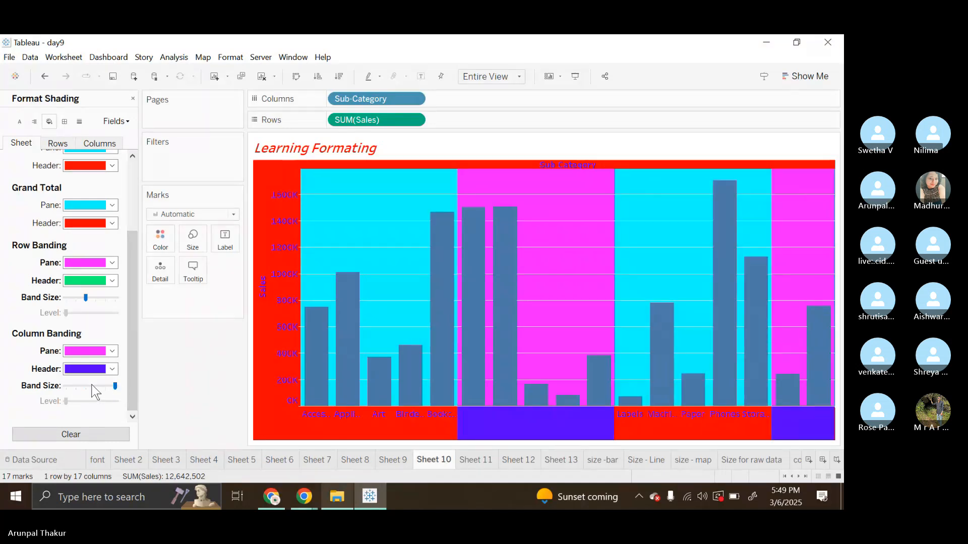
left_click_drag(93, 386, 65, 386)
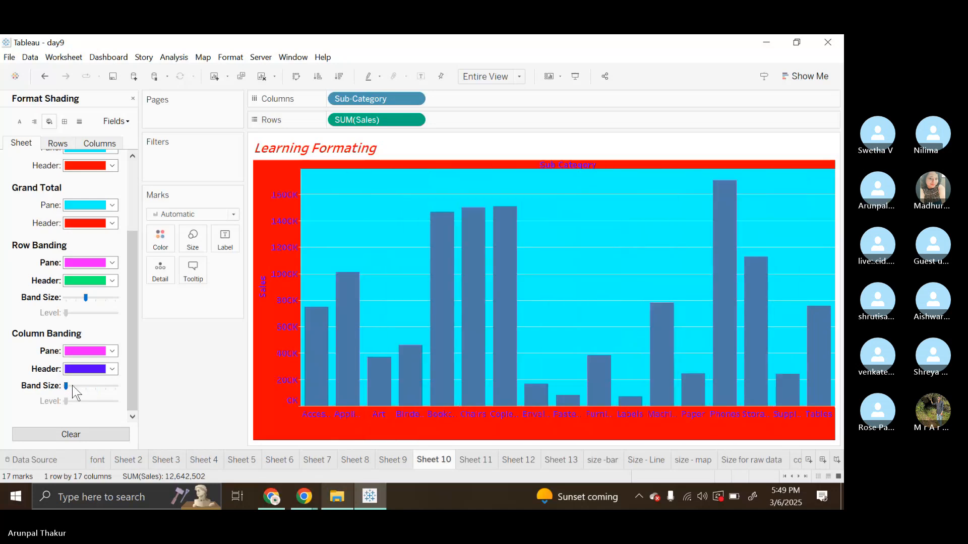
left_click(71, 386)
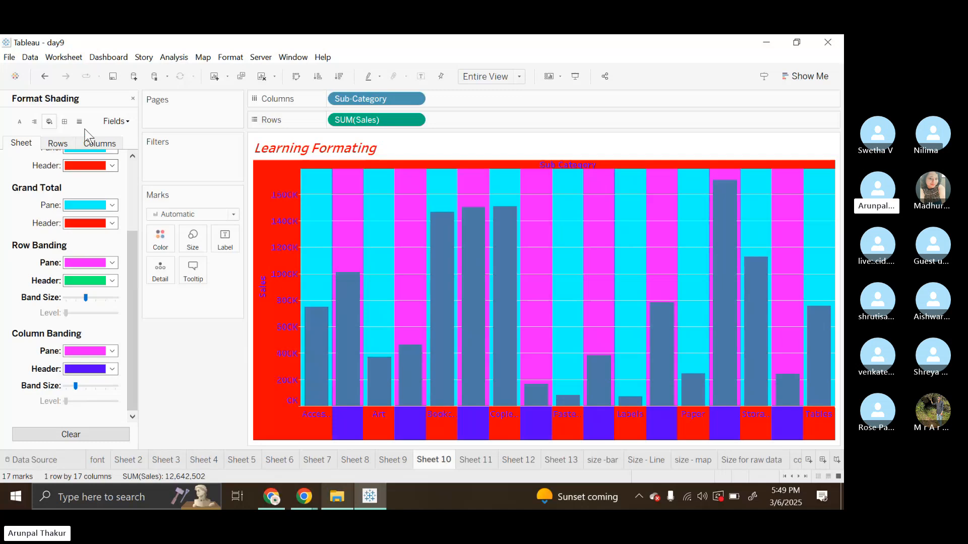
- Give the Total pane a thick cyan border
left_click(65, 121)
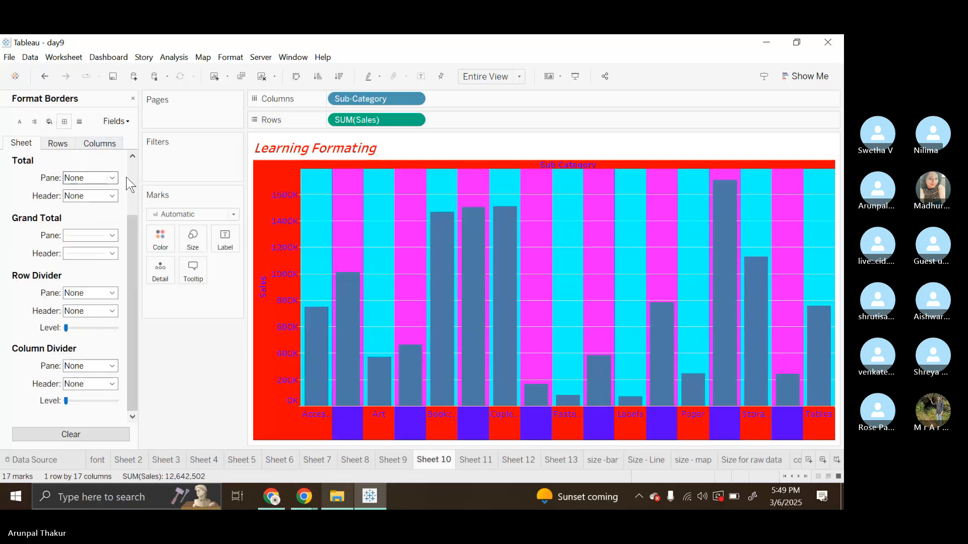
left_click(111, 179)
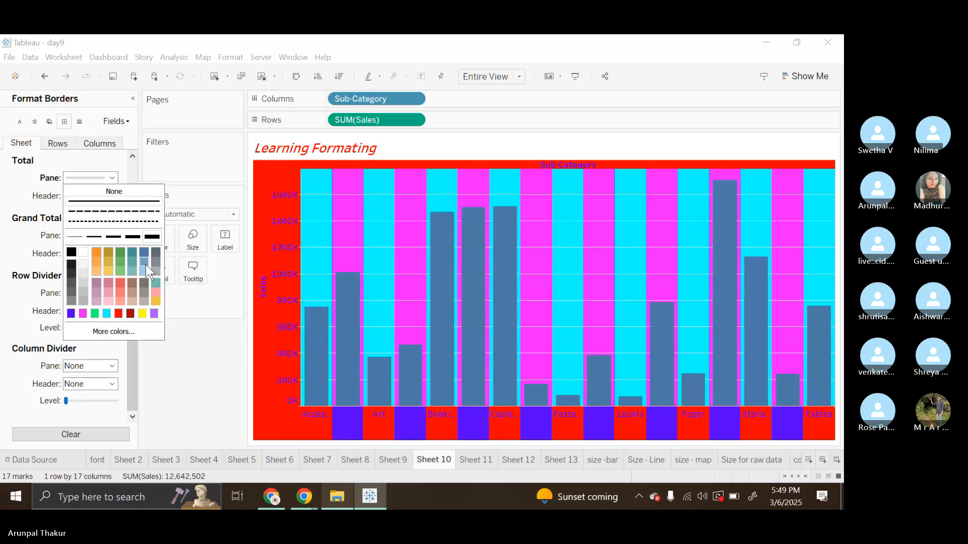
left_click(107, 314)
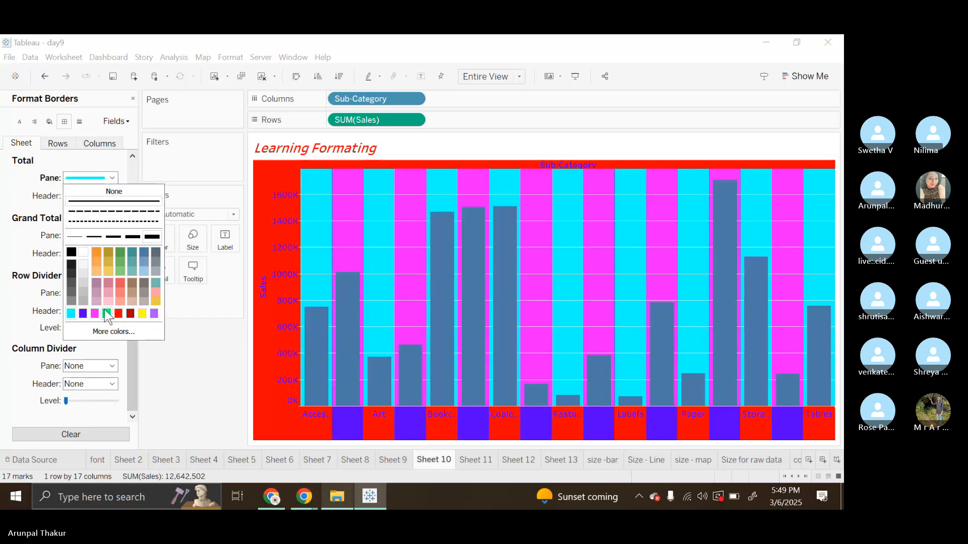
left_click(78, 256)
- Give the Grand Total header a border in the thickest line weight and yellow
left_click(106, 254)
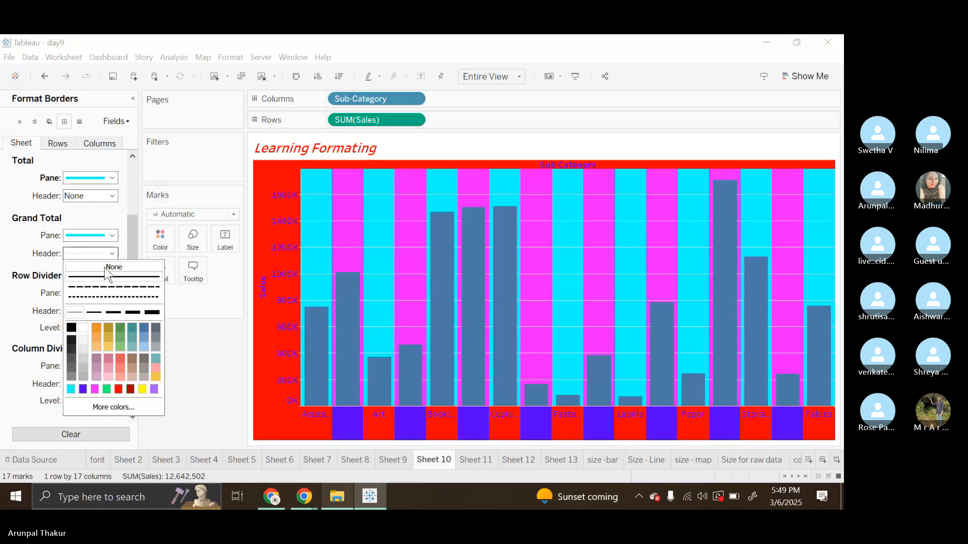
left_click(151, 313)
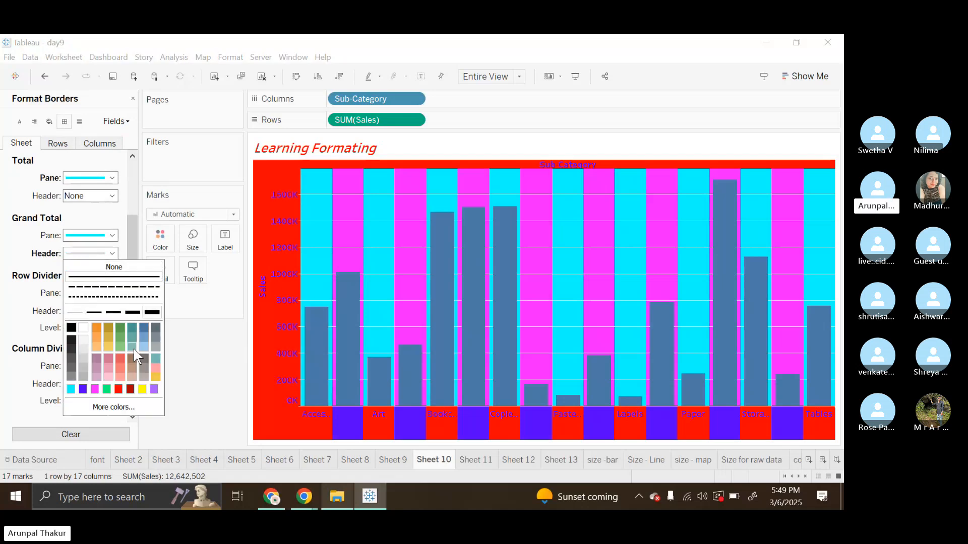
left_click(142, 389)
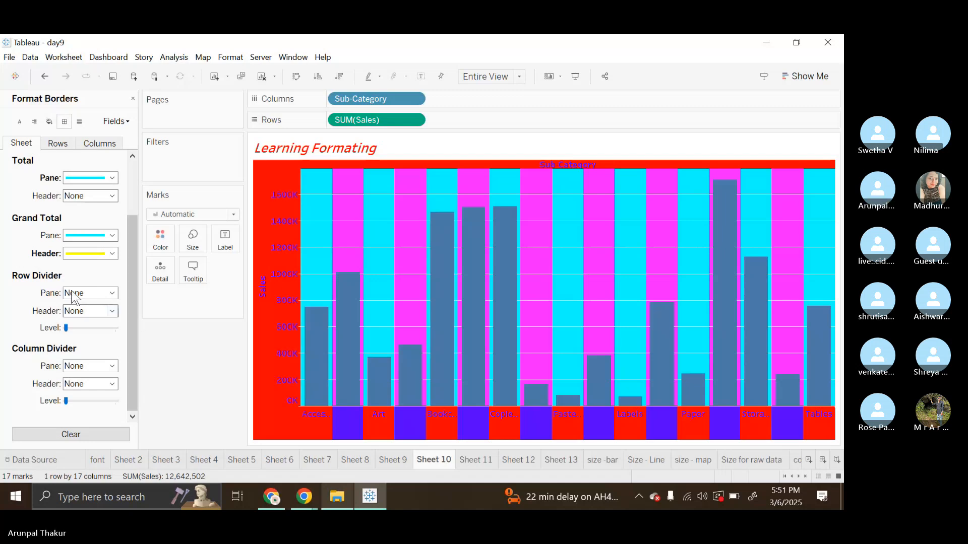
- Close the border formatting pane and clear the worksheet formatting of the Sheet 7 scatter plot
left_click(132, 99)
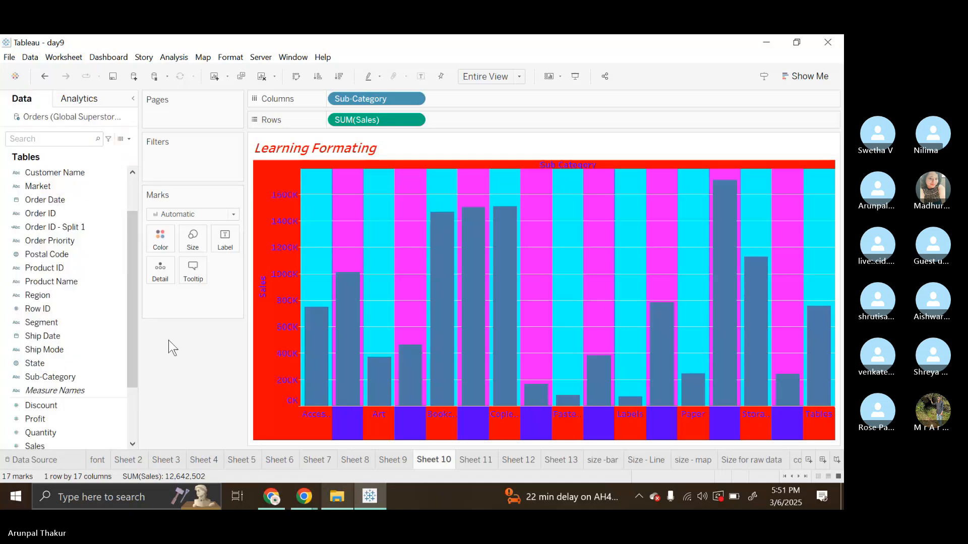
left_click(479, 462)
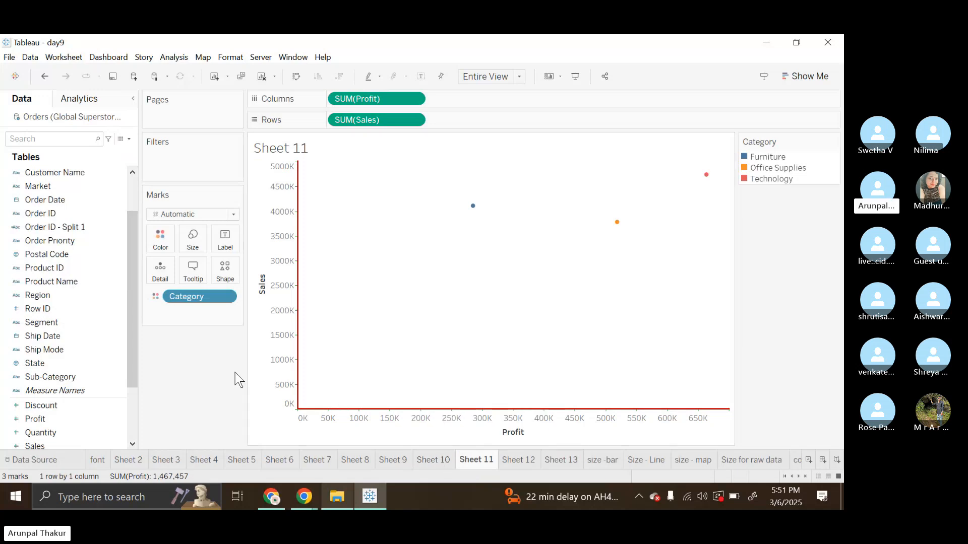
left_click(442, 459)
left_click(398, 457)
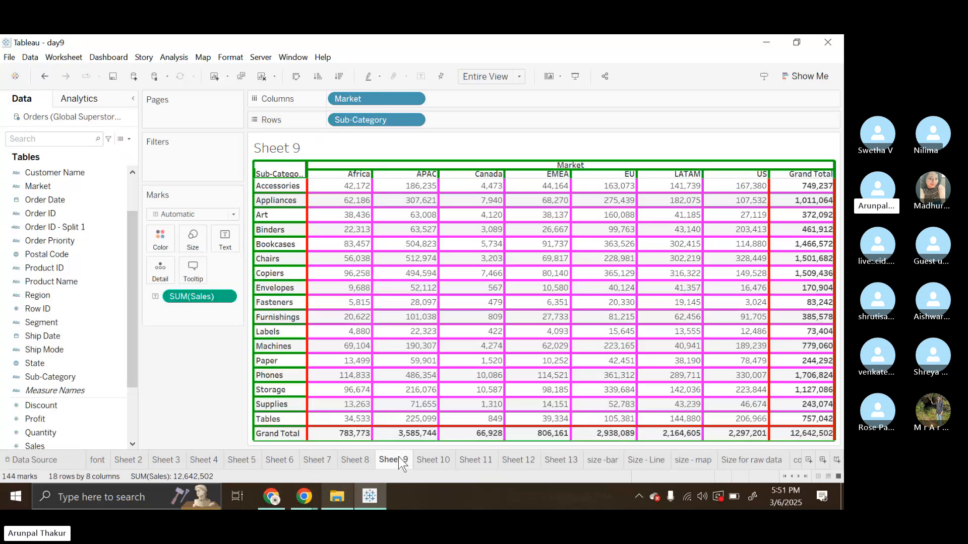
left_click(363, 457)
left_click(317, 459)
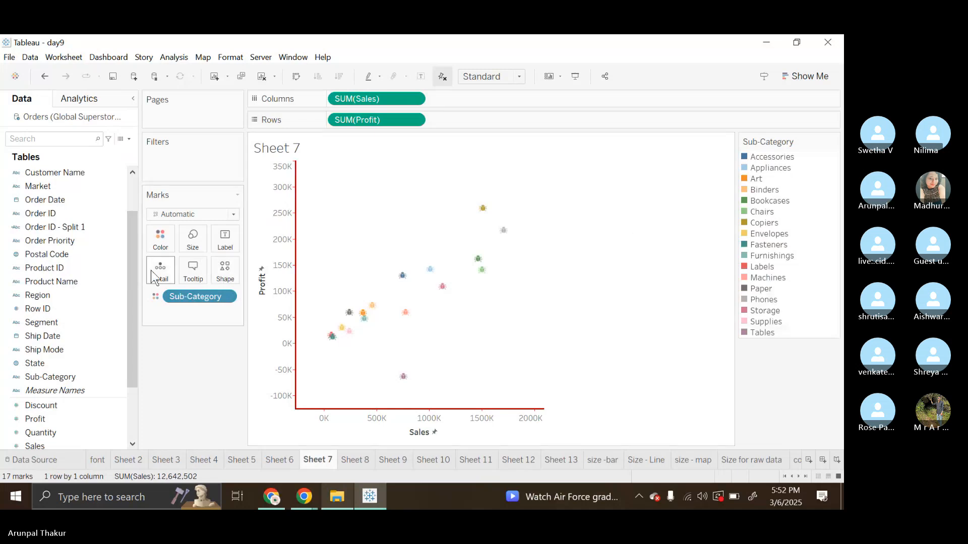
left_click(276, 77)
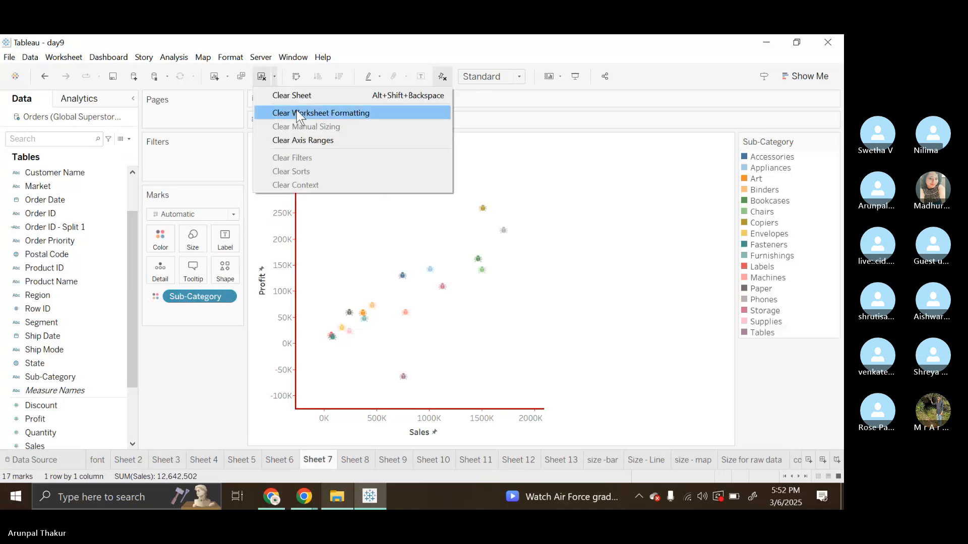
left_click(298, 113)
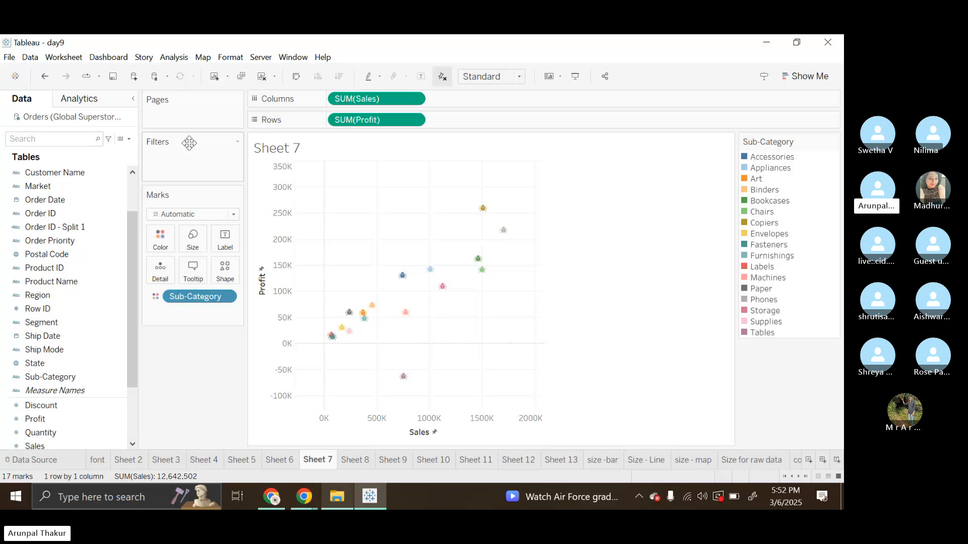
- Open the line formatting for Sheet 7, try the thickest red grid lines and end with grid lines set to None
left_click(230, 57)
left_click(261, 168)
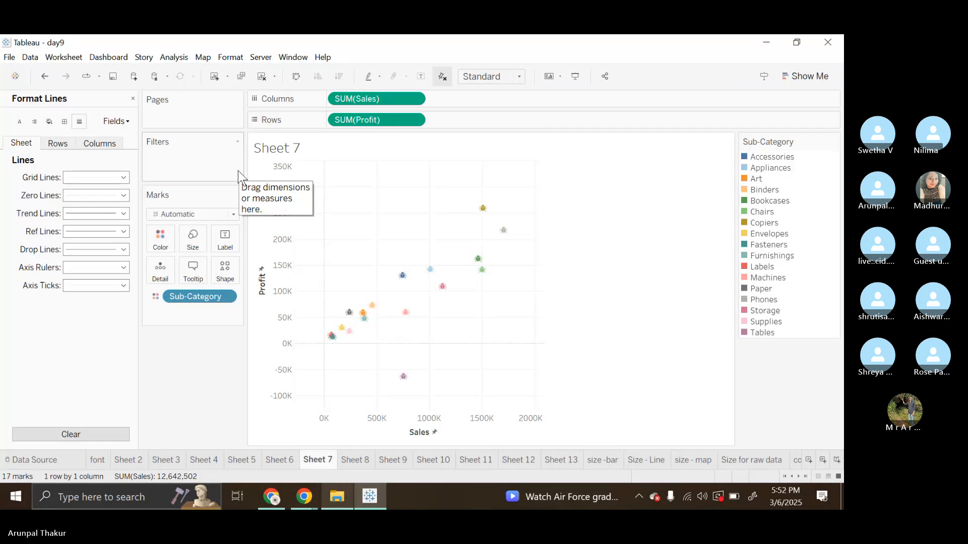
left_click(123, 177)
left_click(150, 236)
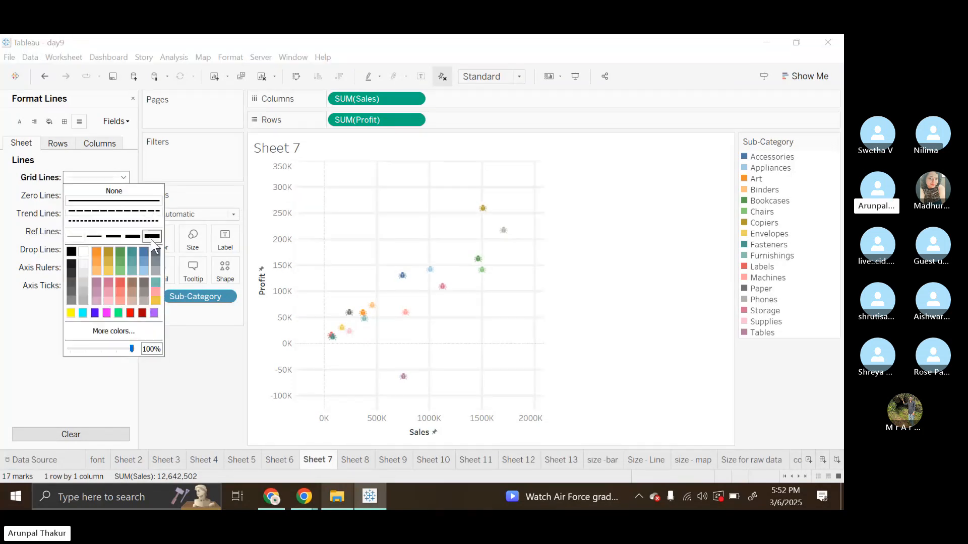
left_click(130, 313)
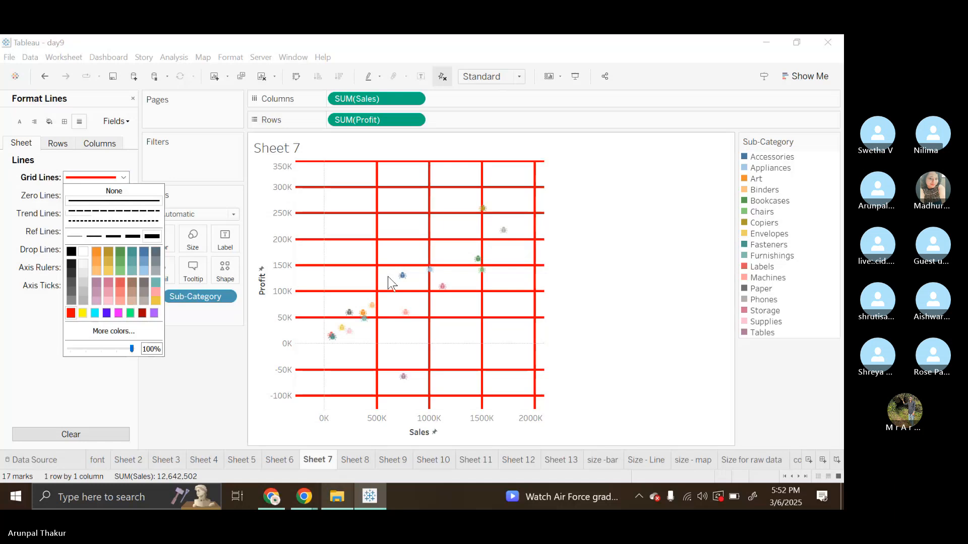
left_click(76, 236)
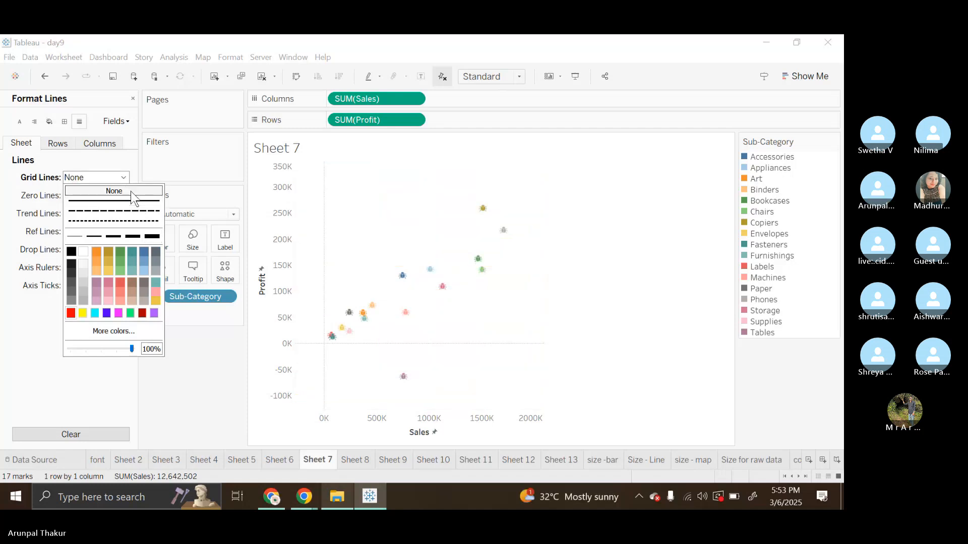
left_click(13, 189)
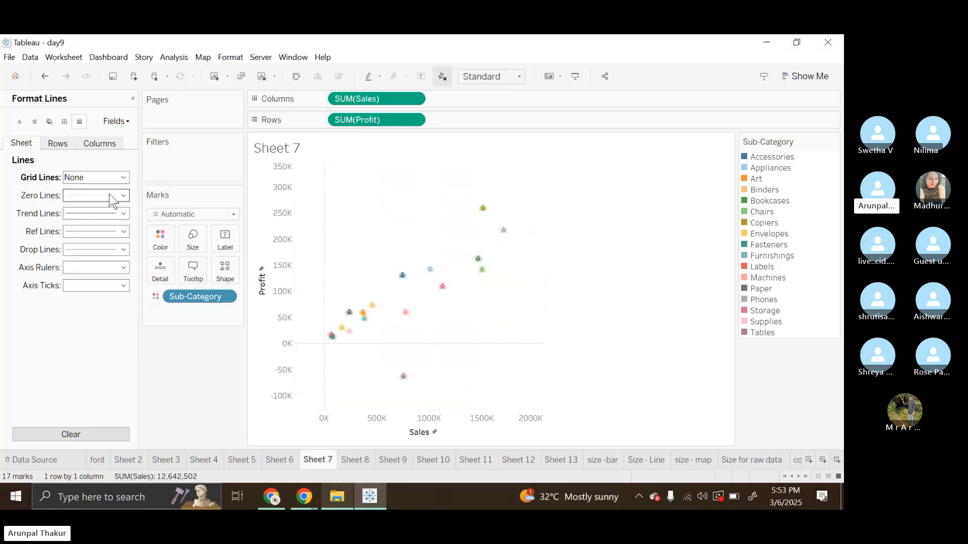
- Make the zero lines dotted and dark red
left_click(124, 195)
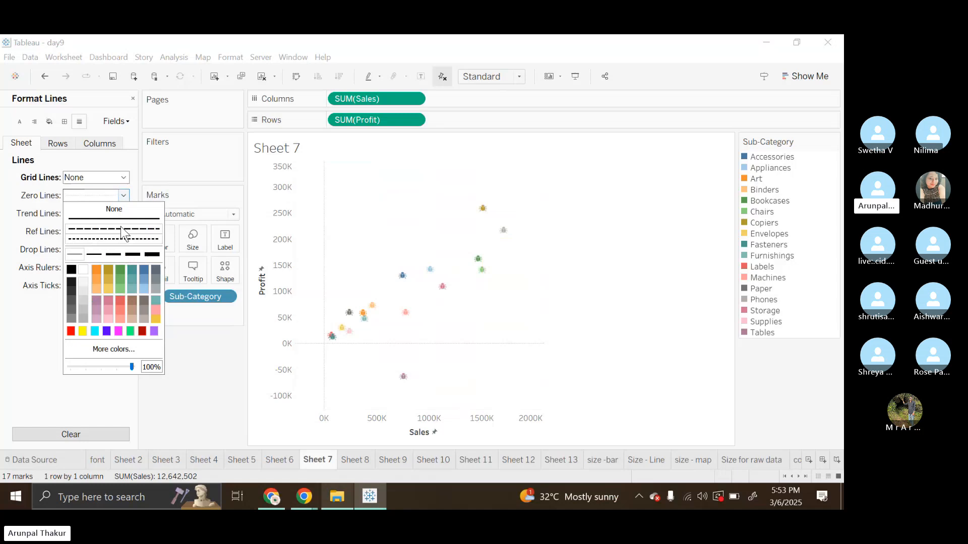
left_click(150, 240)
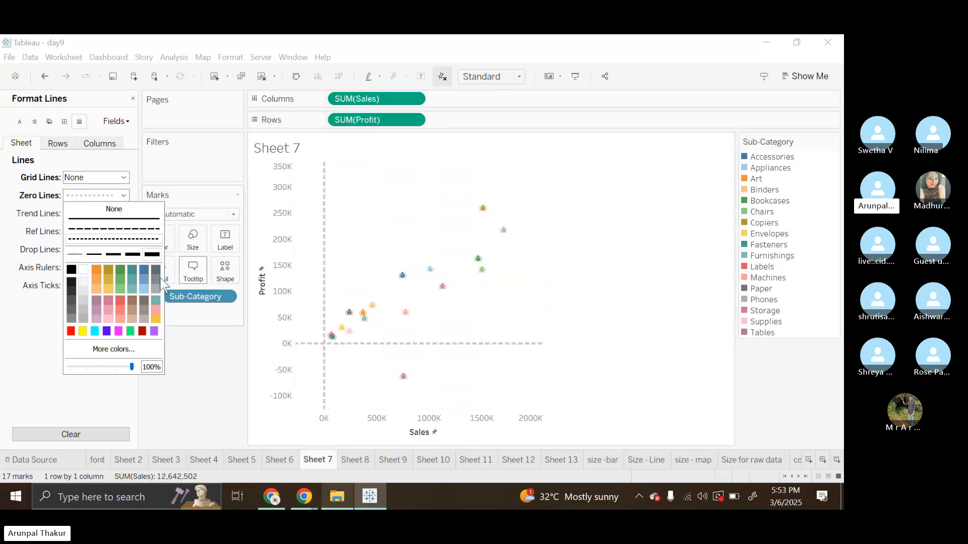
left_click(143, 331)
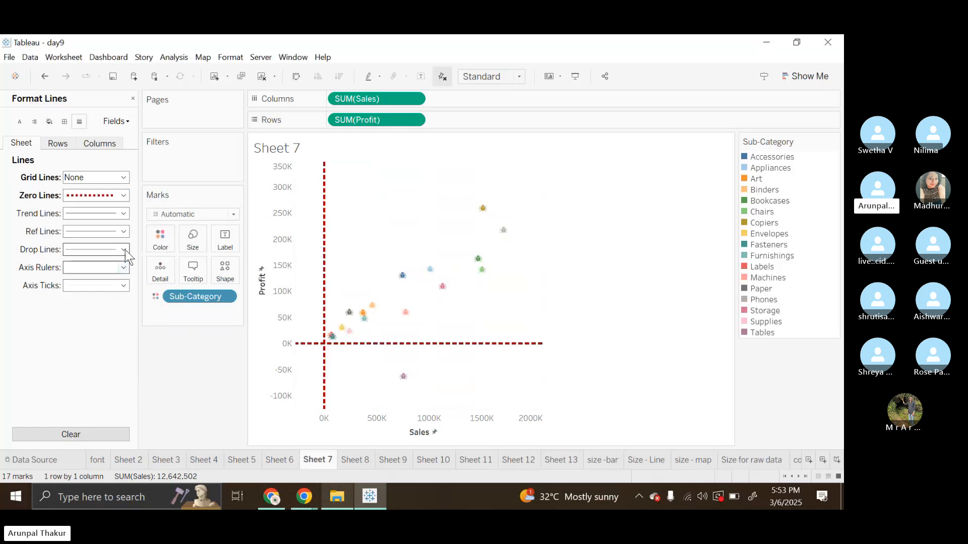
- Make the trend lines the thickest weight in magenta and recolour the reference lines magenta
left_click(124, 214)
left_click(151, 272)
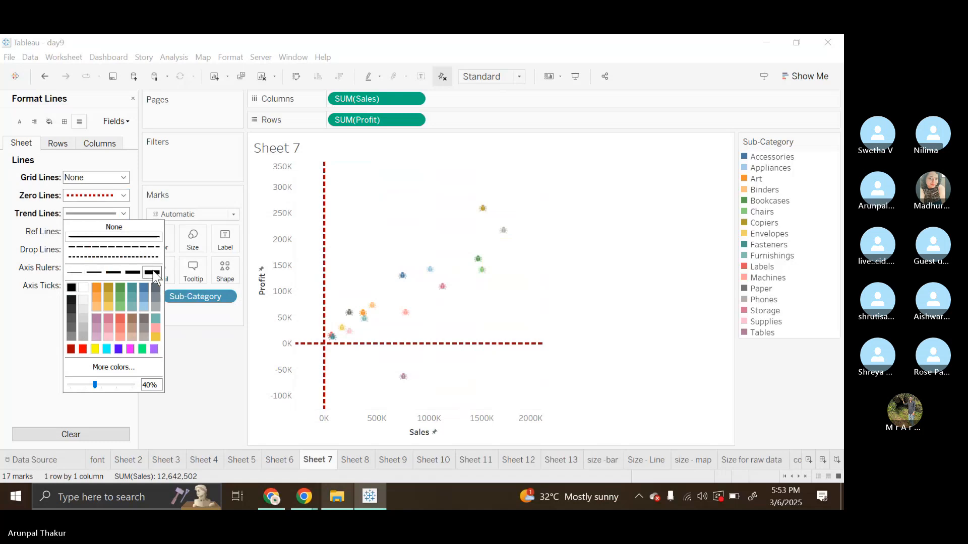
left_click(131, 348)
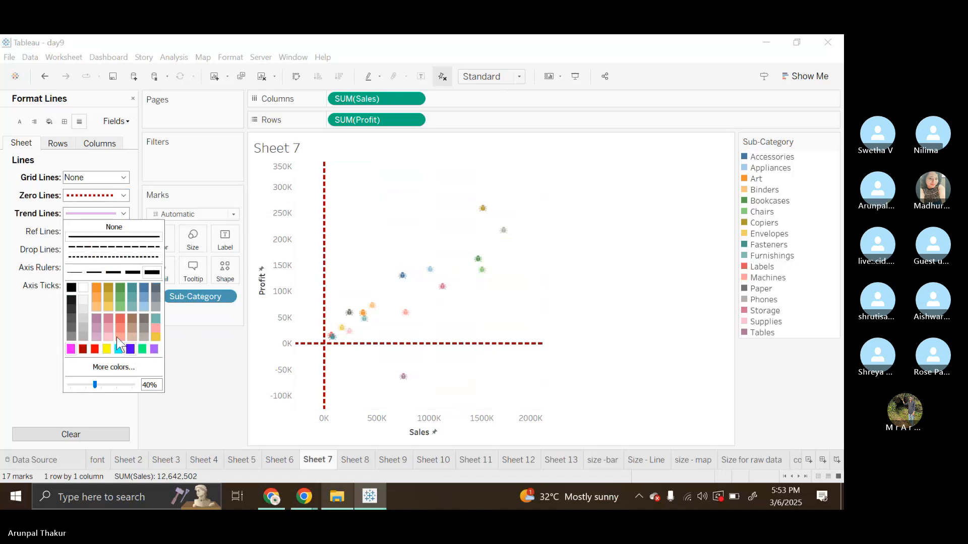
left_click(124, 232)
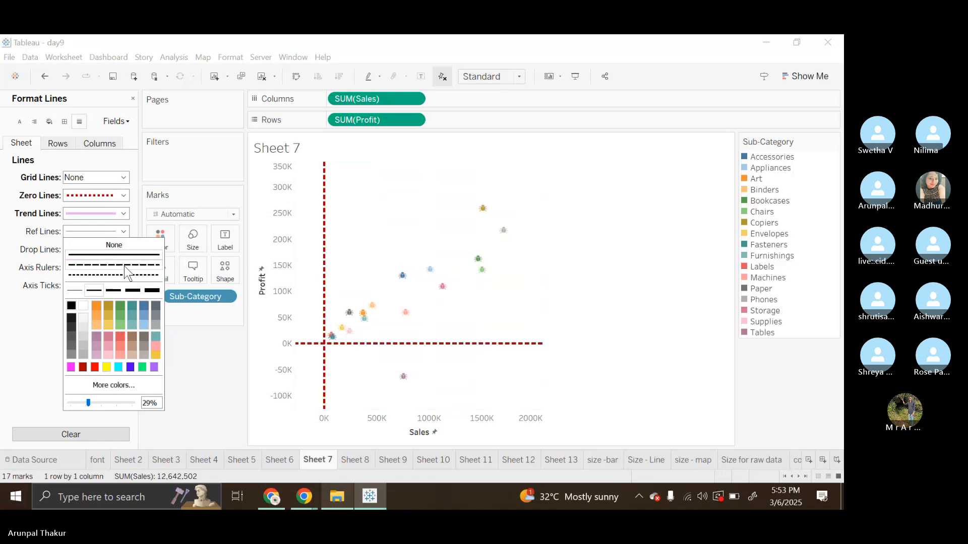
left_click(70, 367)
left_click(31, 305)
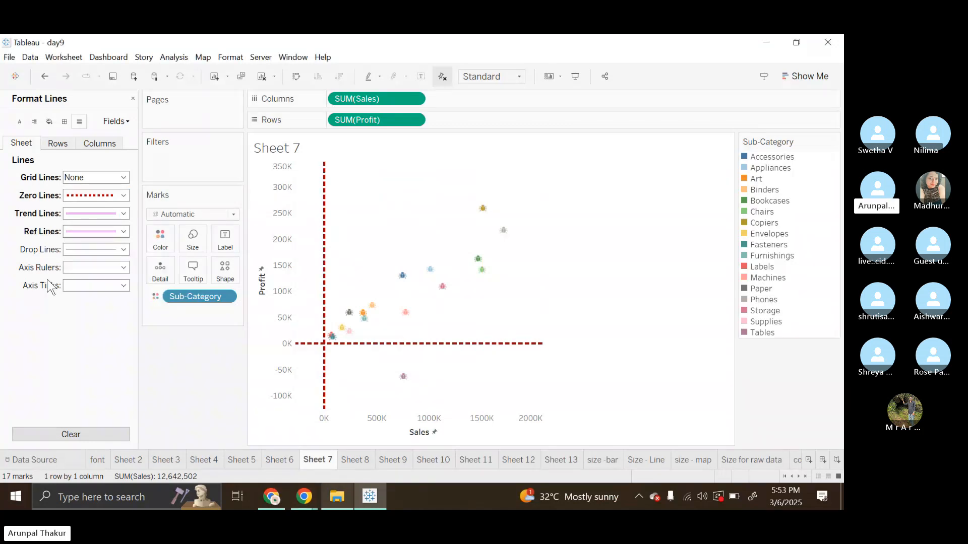
- Make the drop lines thick and blue-violet, and check them on the Bookcases, Phones and Copiers marks
left_click(122, 251)
left_click(130, 385)
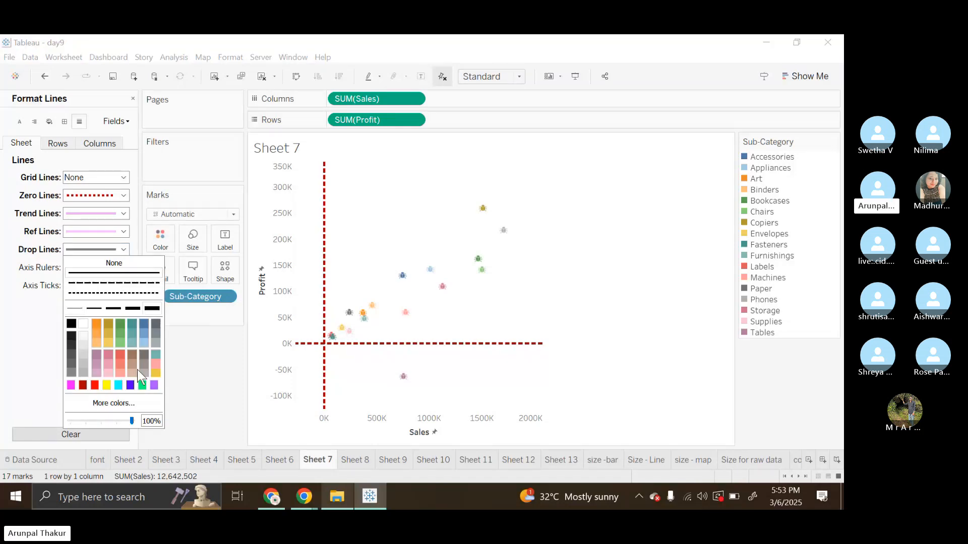
left_click(477, 259)
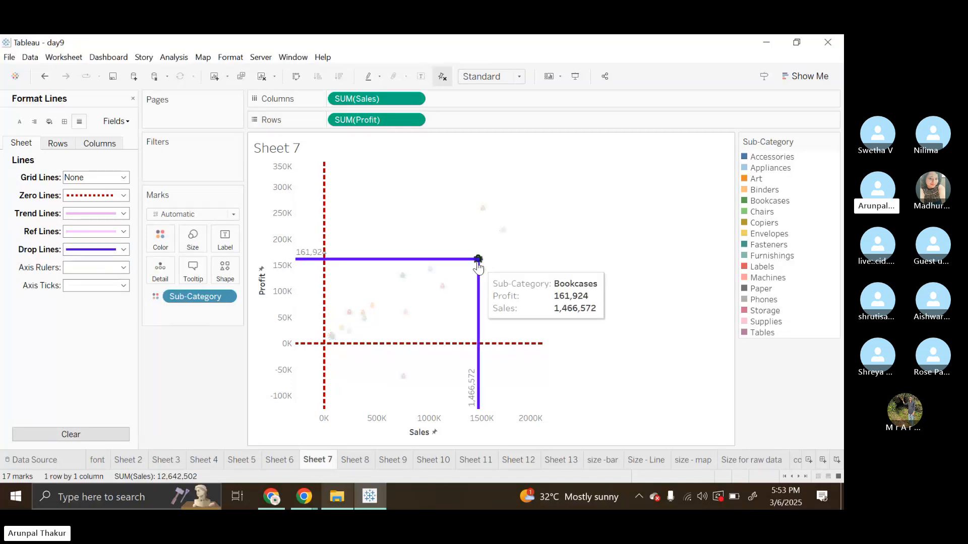
right_click(478, 262)
left_click(504, 231)
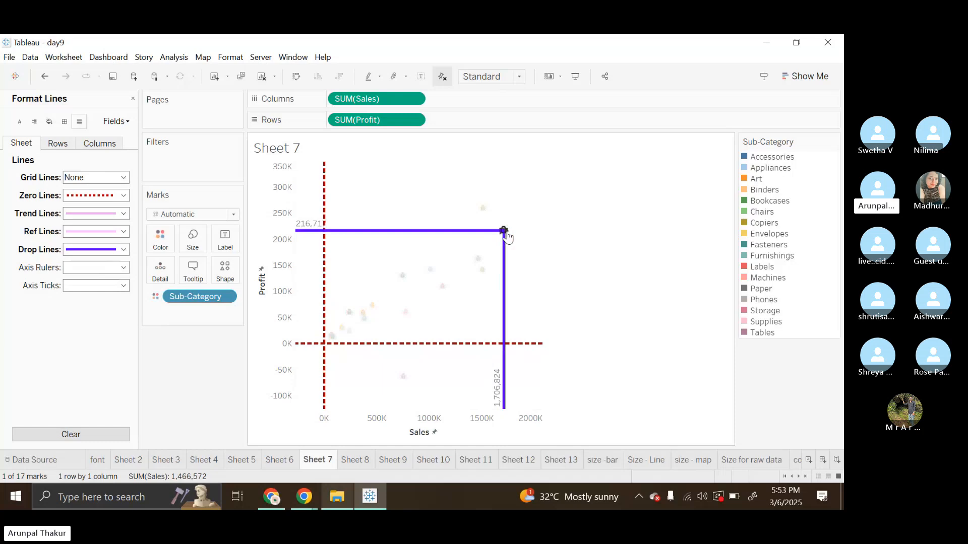
right_click(481, 209)
left_click(498, 183)
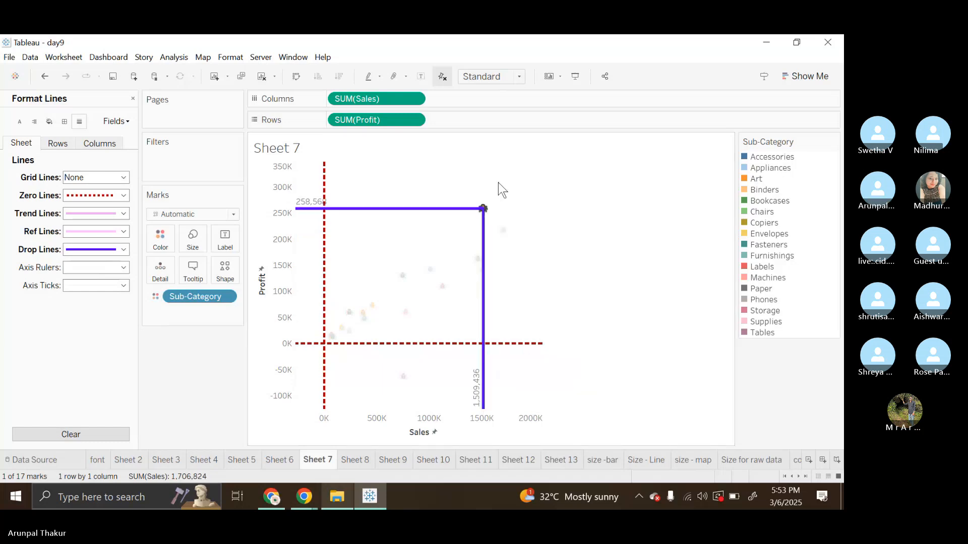
left_click(498, 182)
- Turn off Show Drop Lines from the Phones mark and select the Copiers mark to check the effect
right_click(503, 231)
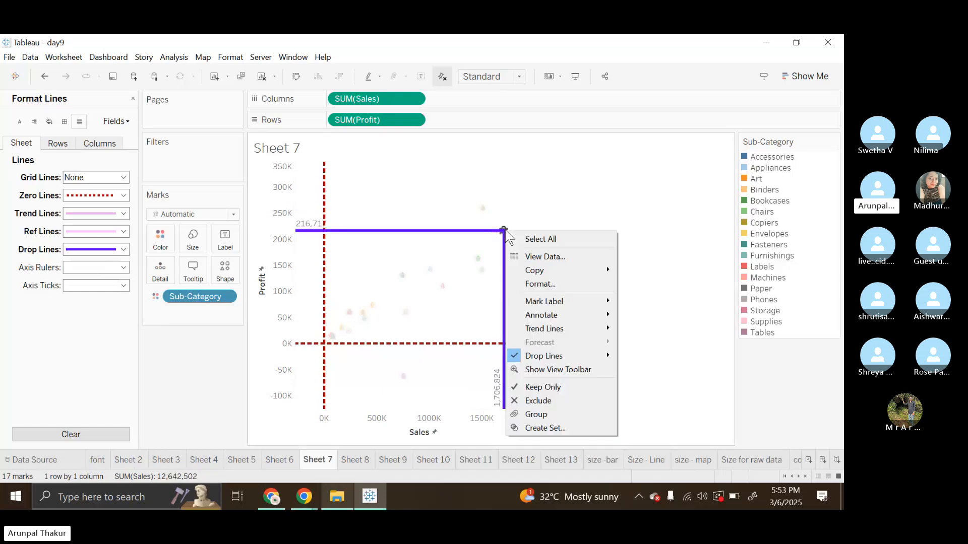
mouse_move(571, 355)
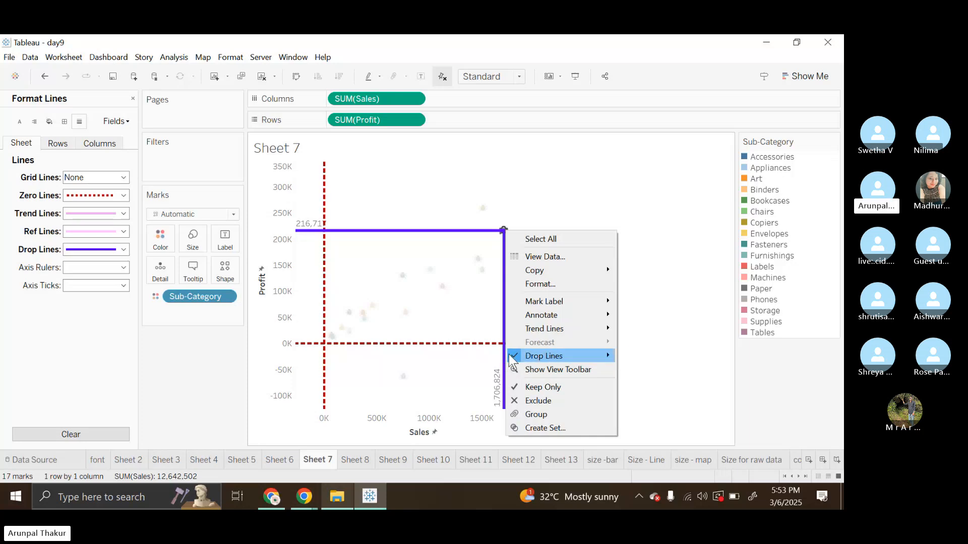
mouse_move(519, 356)
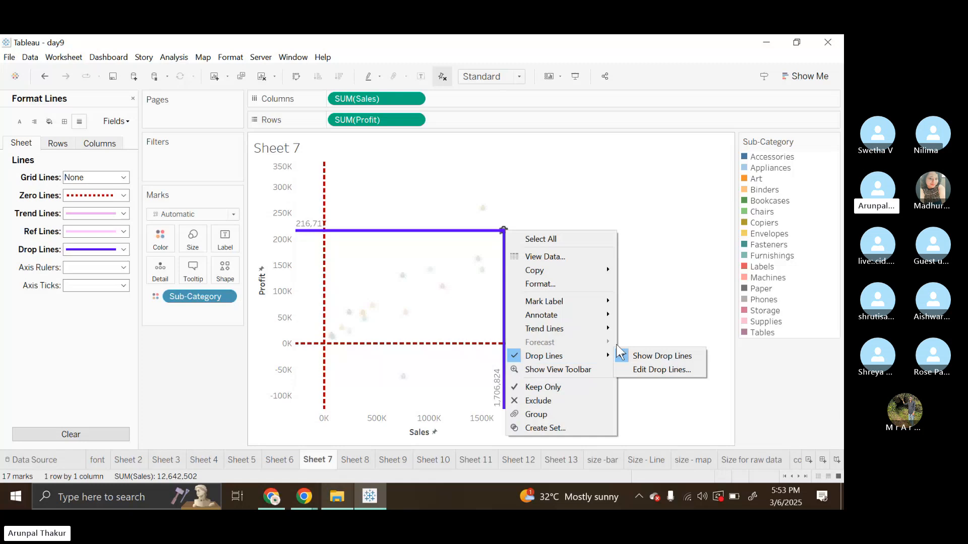
left_click(635, 356)
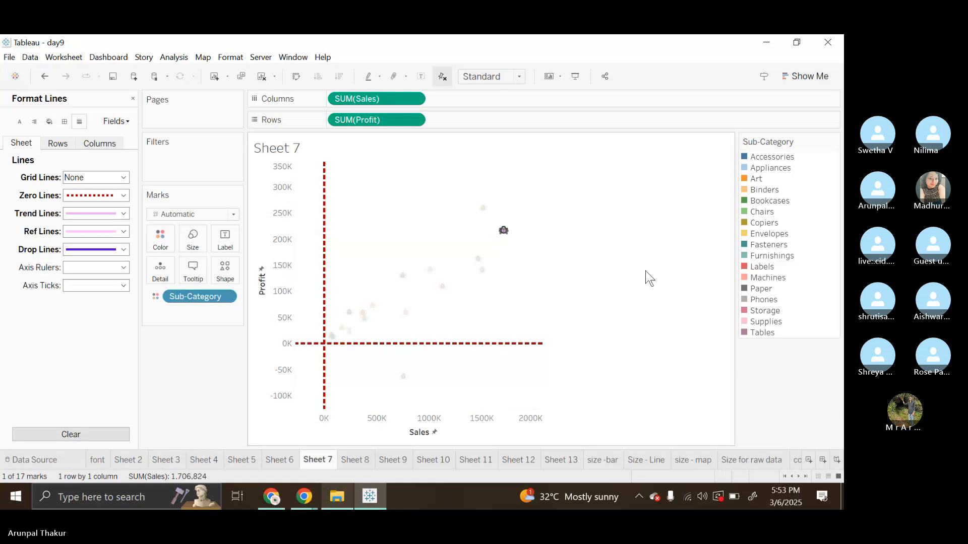
left_click(507, 218)
left_click(483, 211)
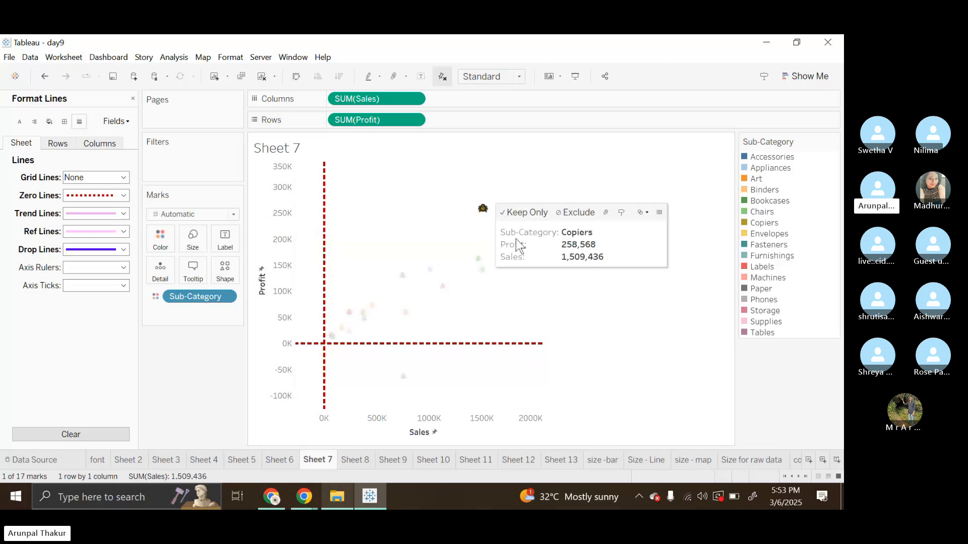
left_click(572, 285)
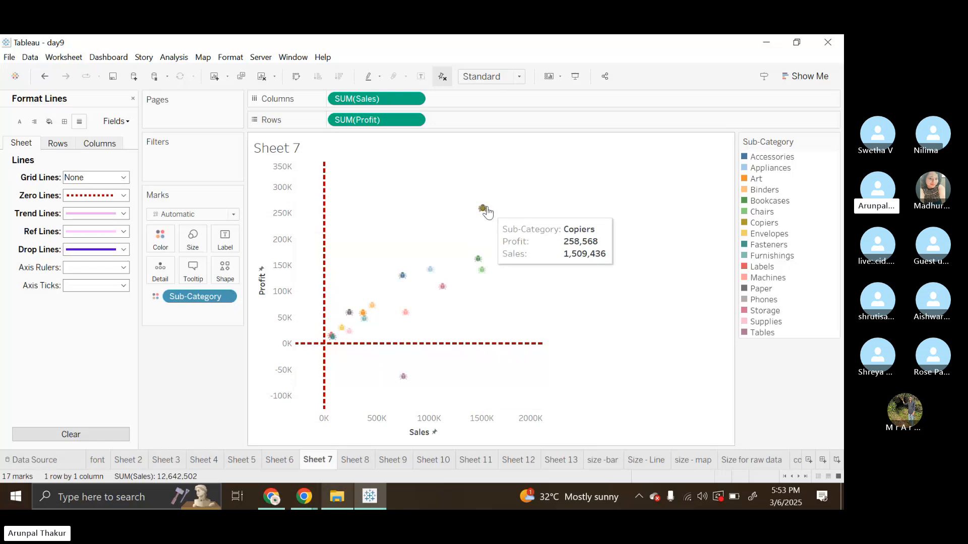
- Turn Show Drop Lines back on from the Copiers mark and deselect the mark
right_click(483, 207)
mouse_move(497, 332)
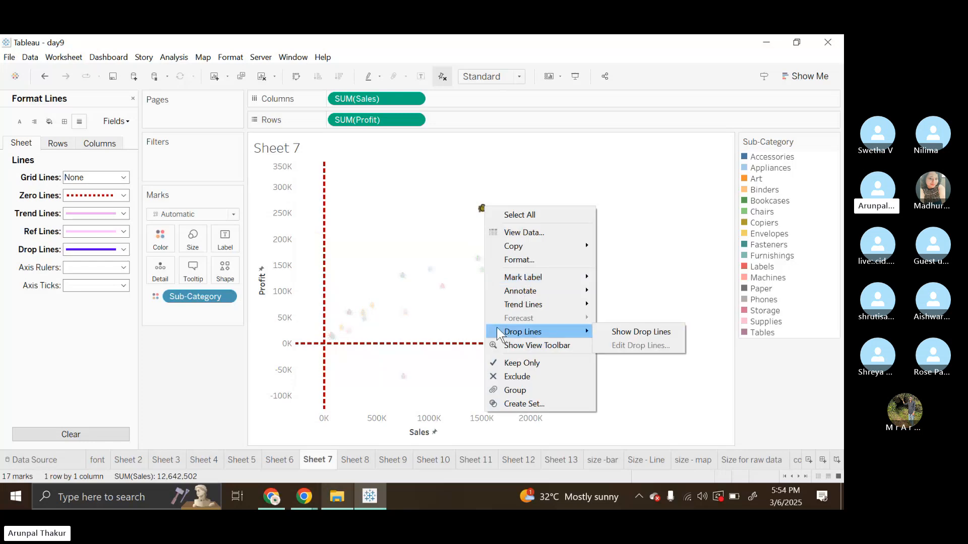
left_click(618, 332)
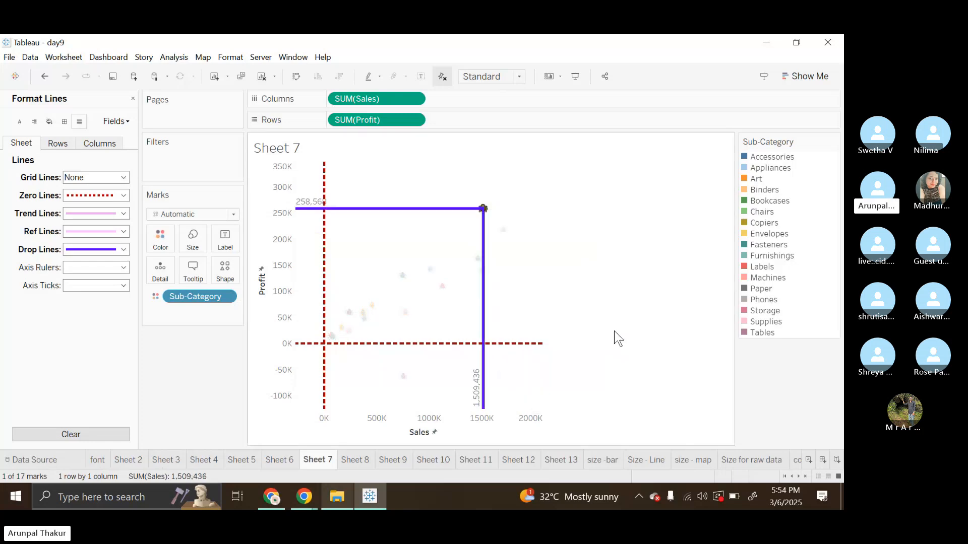
left_click(580, 291)
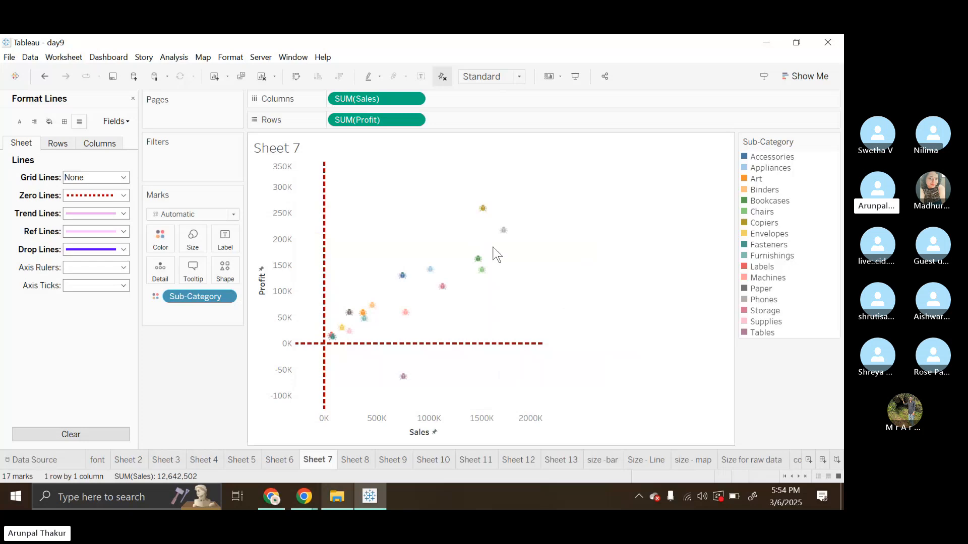
- Edit the drop lines from the Phones mark so that they always display
left_click(503, 230)
right_click(508, 233)
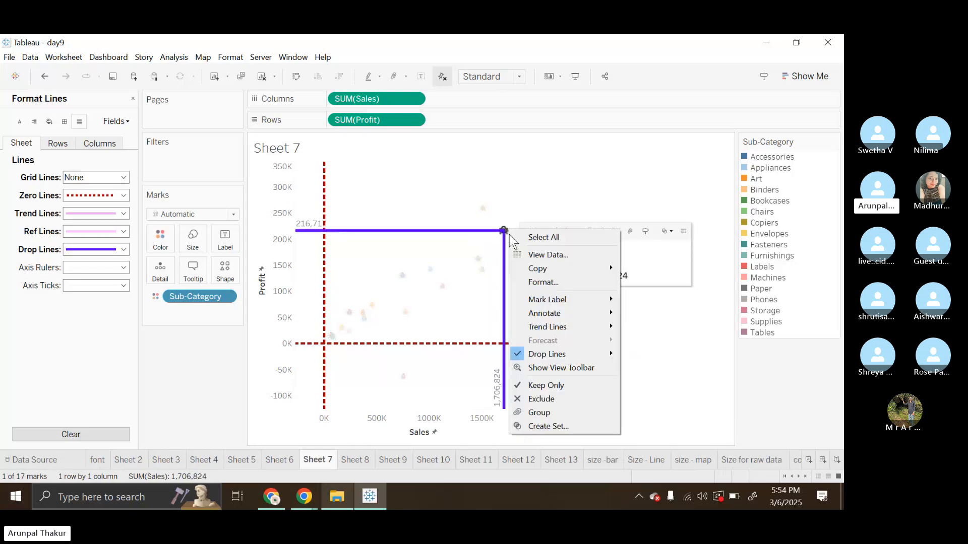
left_click(659, 353)
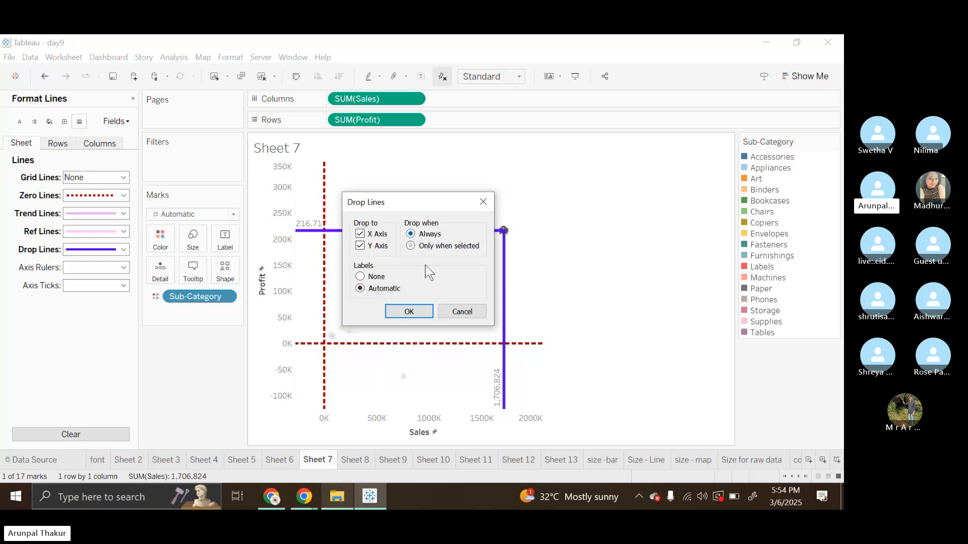
left_click(426, 310)
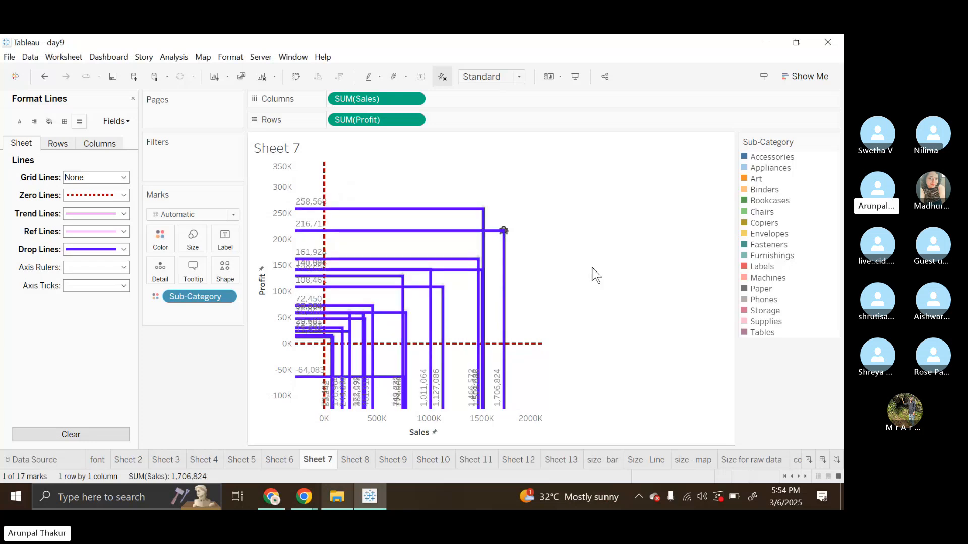
- Edit the drop lines from the Phones mark so they drop only when selected, and deselect the mark
right_click(502, 236)
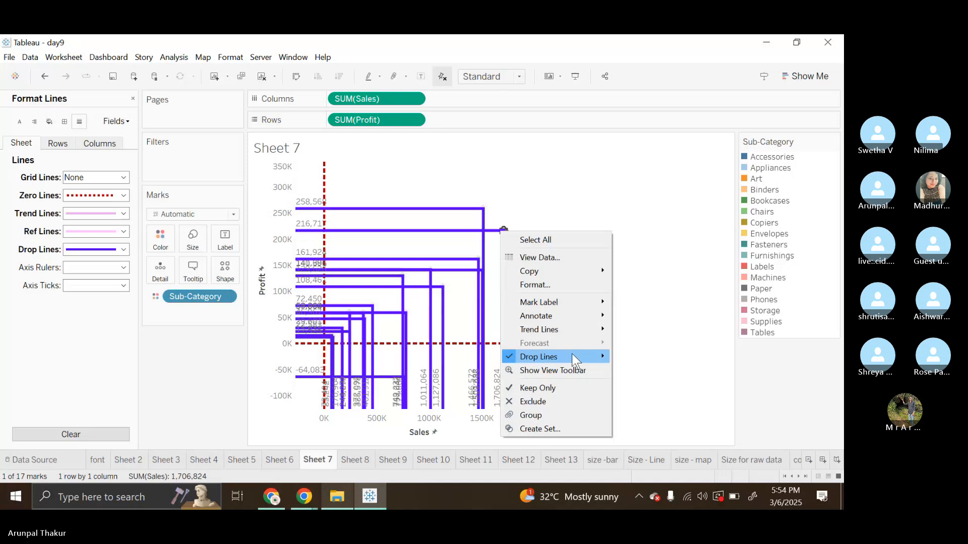
mouse_move(573, 355)
left_click(643, 370)
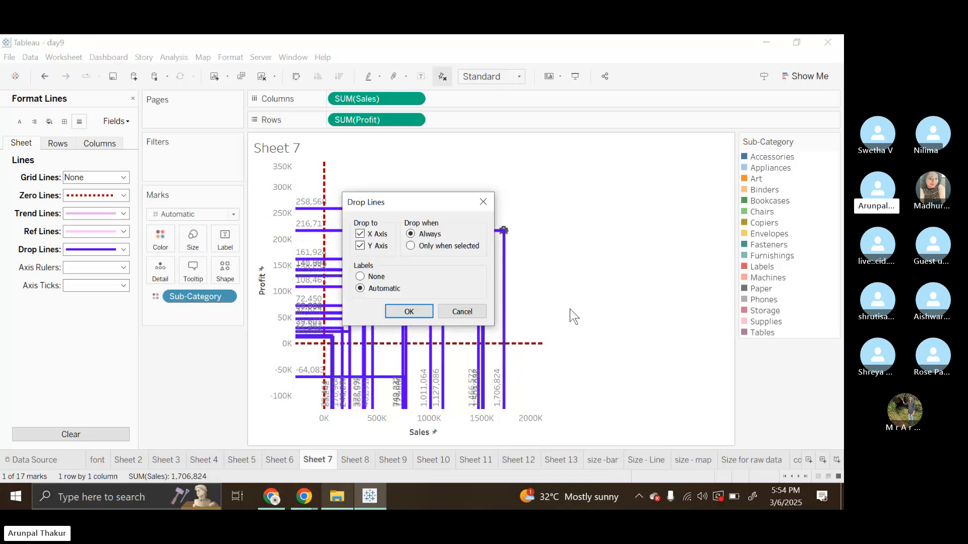
left_click(411, 246)
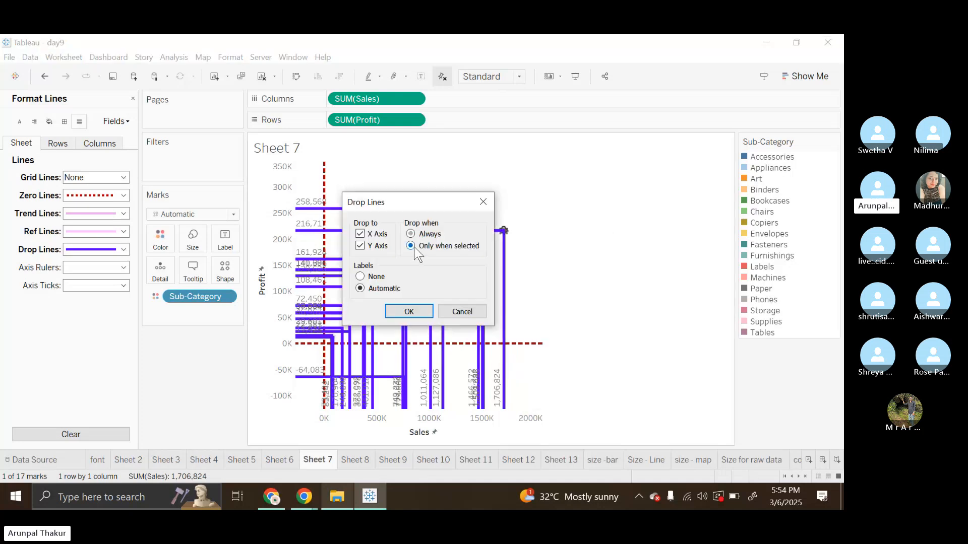
left_click(425, 310)
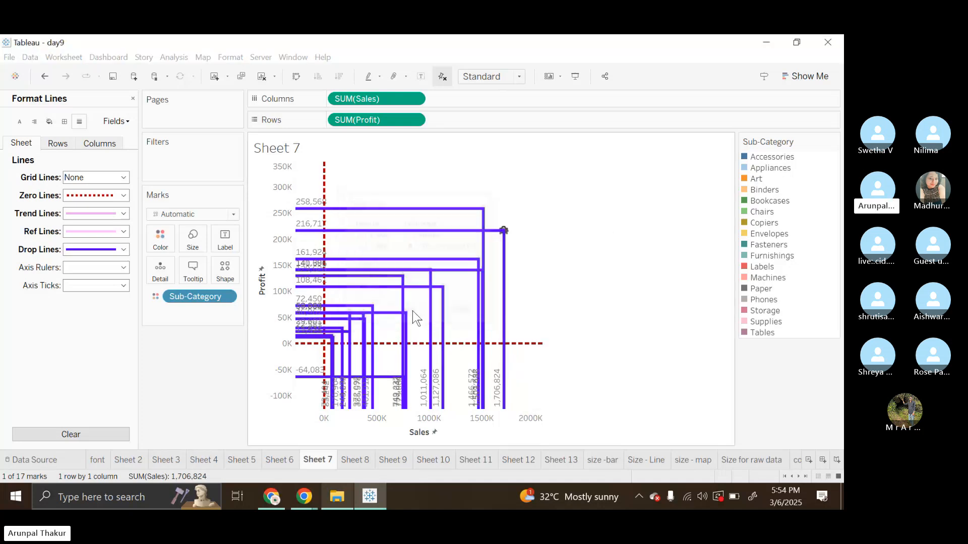
left_click(579, 268)
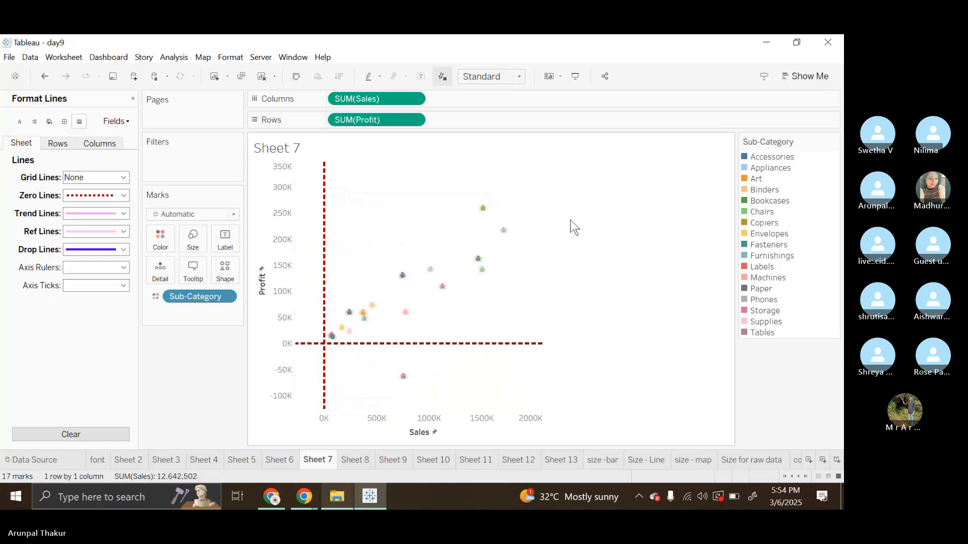
- Format the sheet's axis rulers with the thickest line weight in bright red
scroll(390, 317, "up", 2)
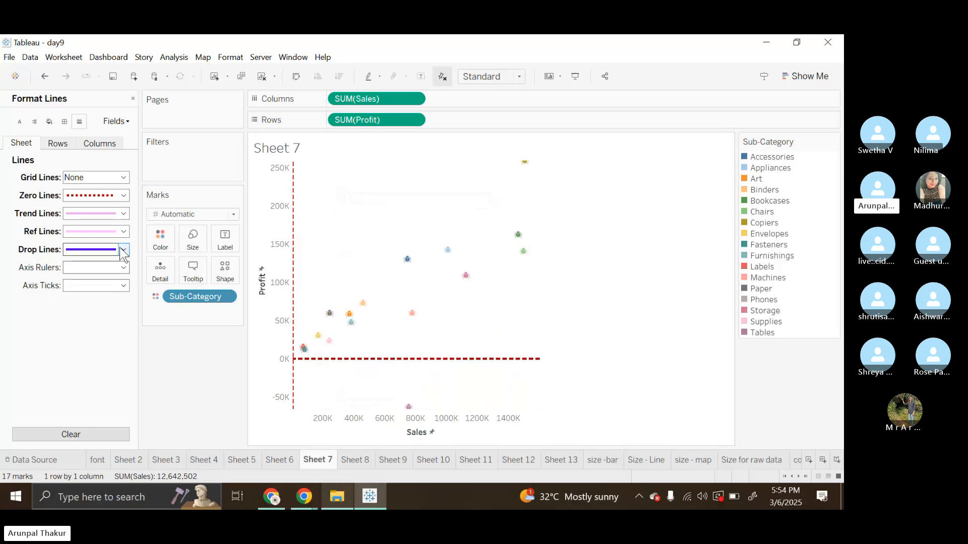
left_click(123, 268)
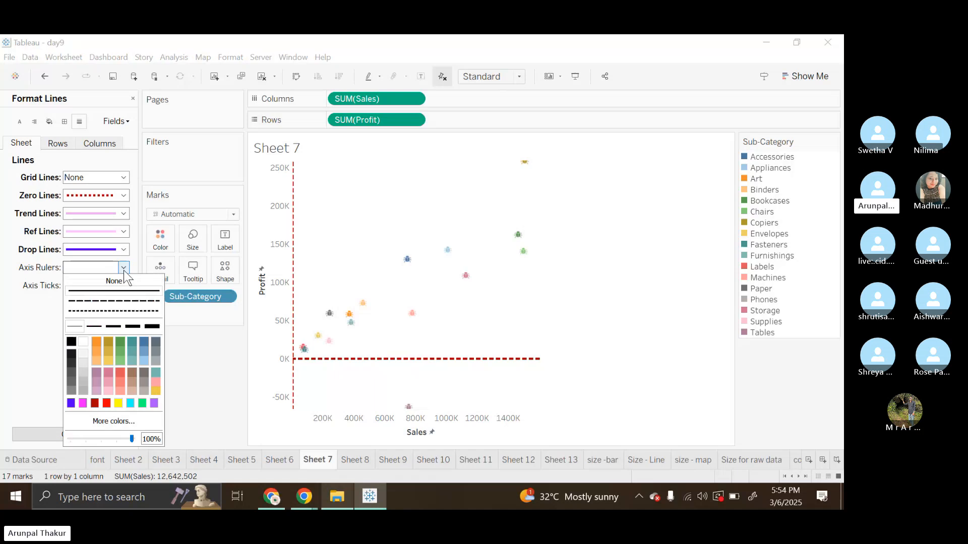
left_click(149, 327)
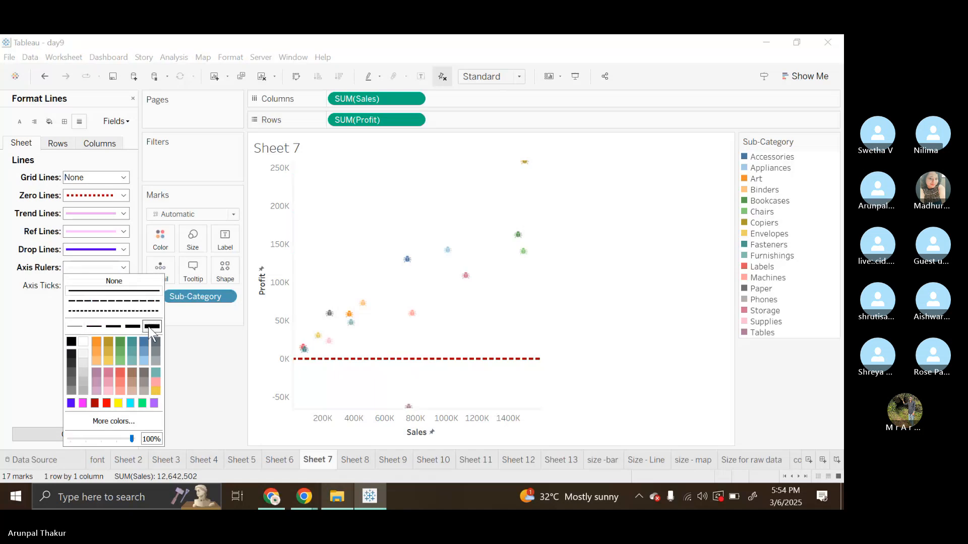
left_click(107, 403)
left_click(49, 327)
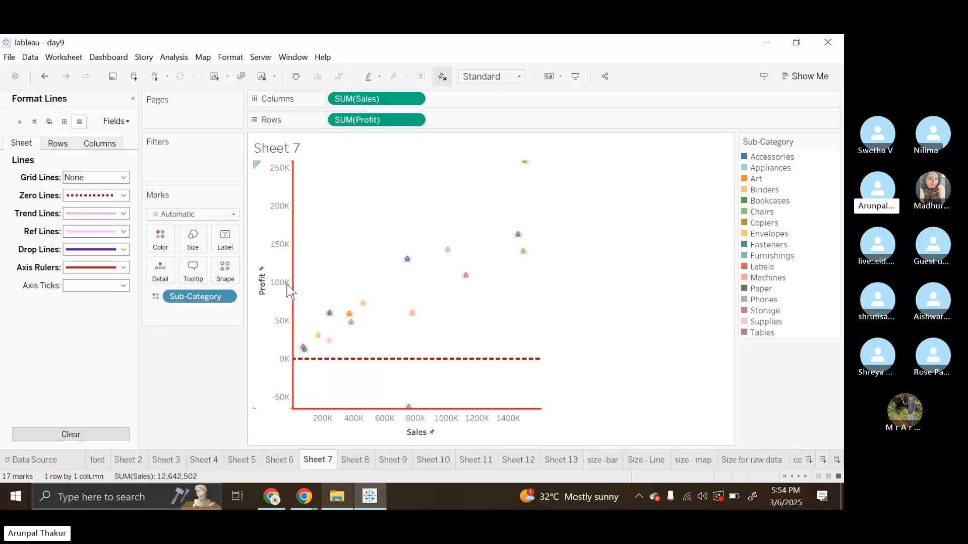
- Colour the axis ticks bright red, comparing them with the None setting before reapplying the red
left_click(123, 286)
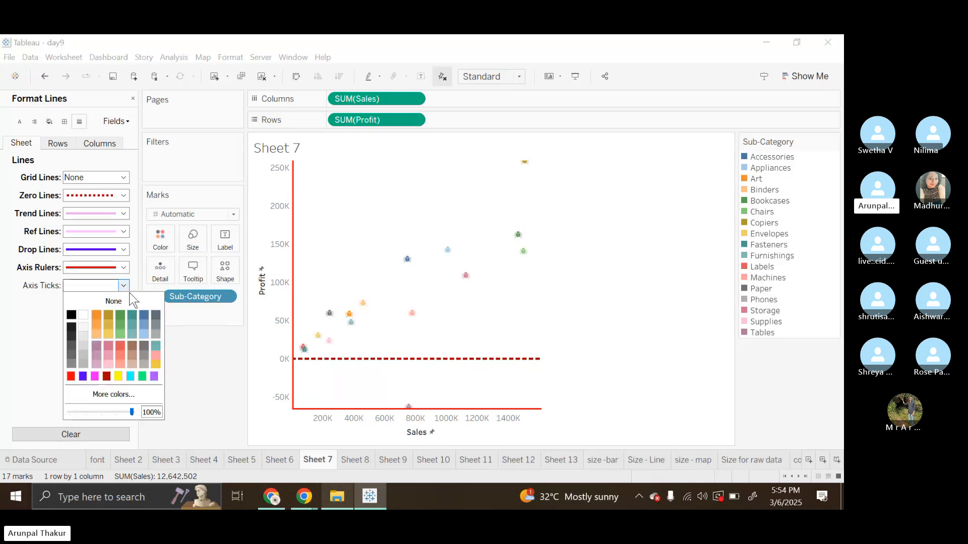
left_click(71, 376)
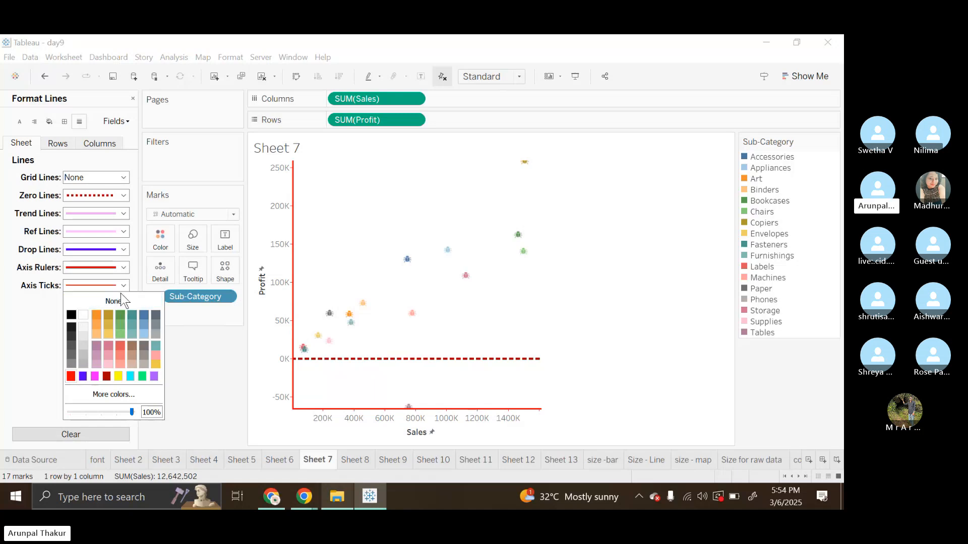
left_click(116, 306)
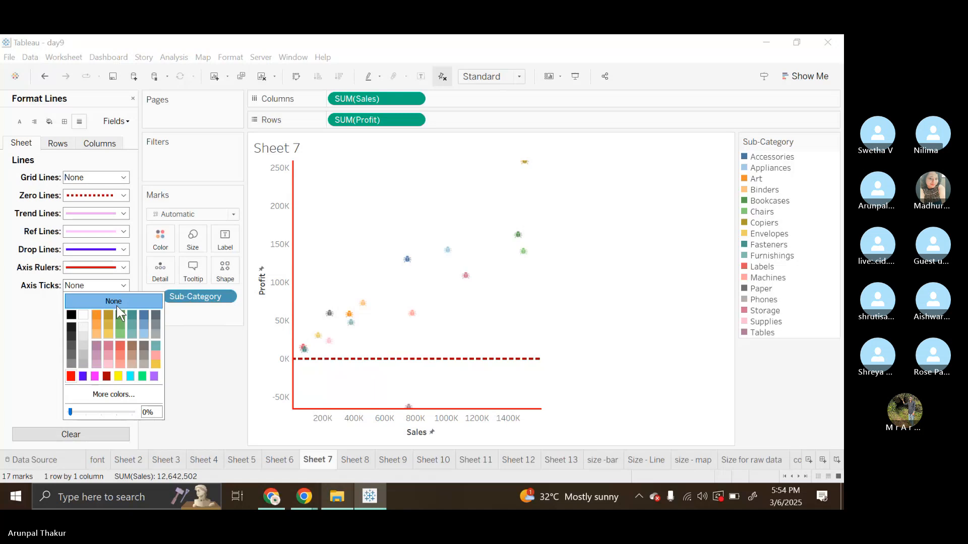
left_click(73, 373)
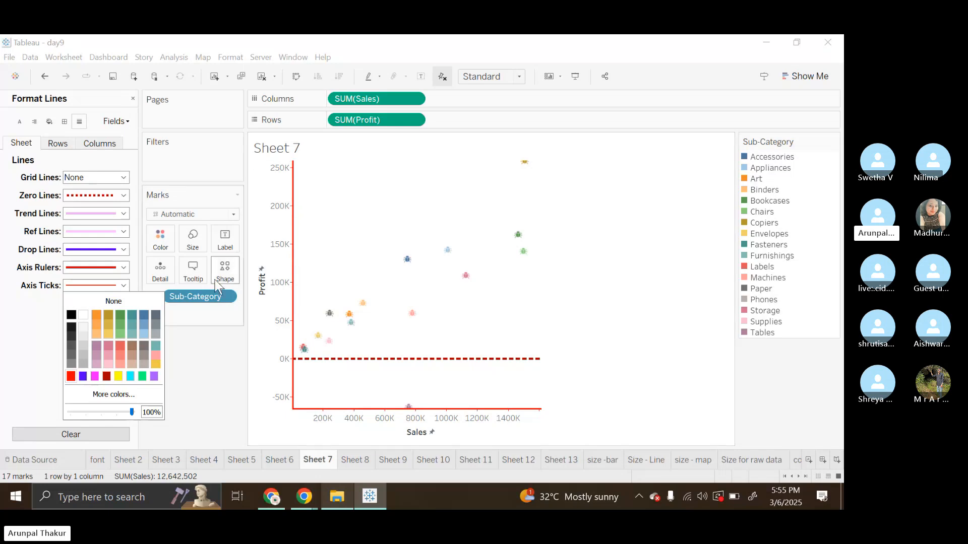
left_click(226, 355)
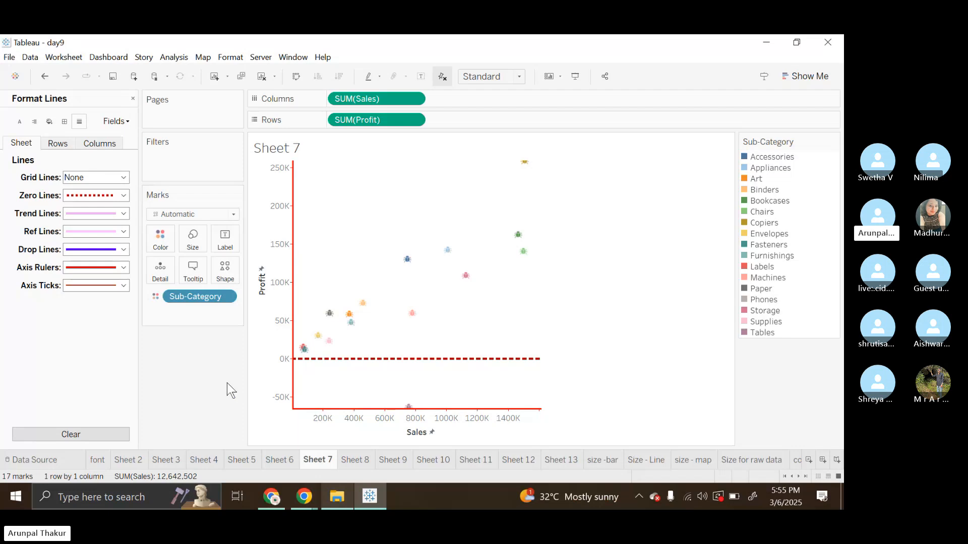
- Switch to the Skype call in Chrome, check the call's chat, and stop sharing the screen
left_click(312, 494)
left_click(316, 479)
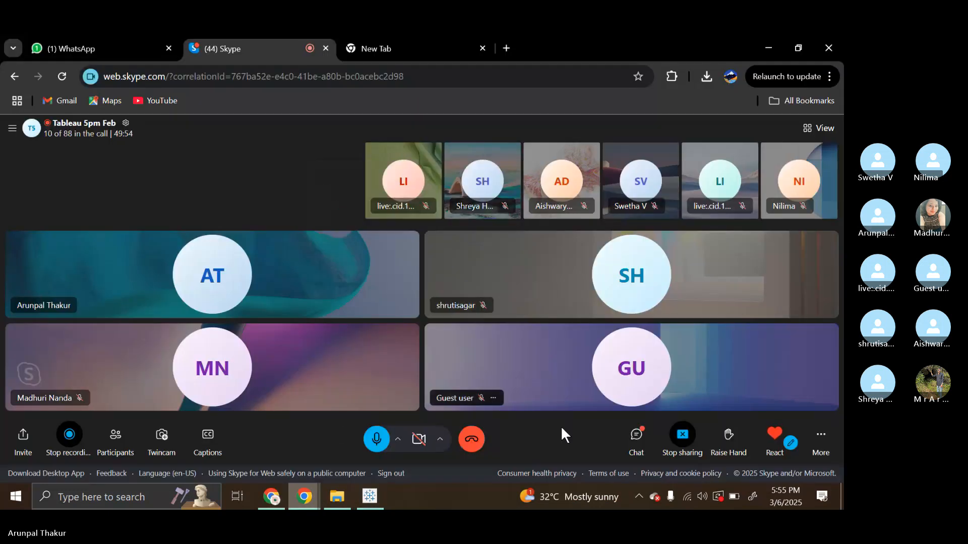
left_click(631, 437)
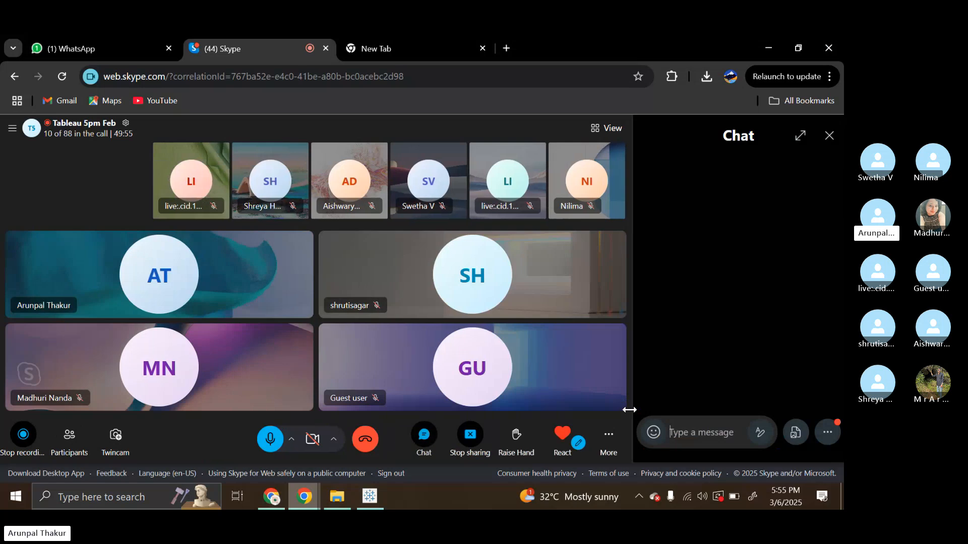
left_click(830, 136)
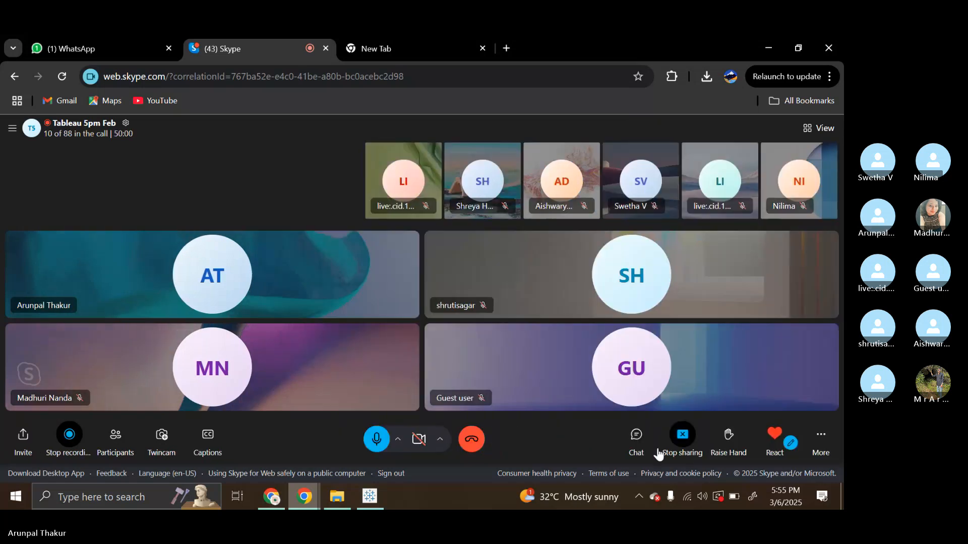
left_click(681, 438)
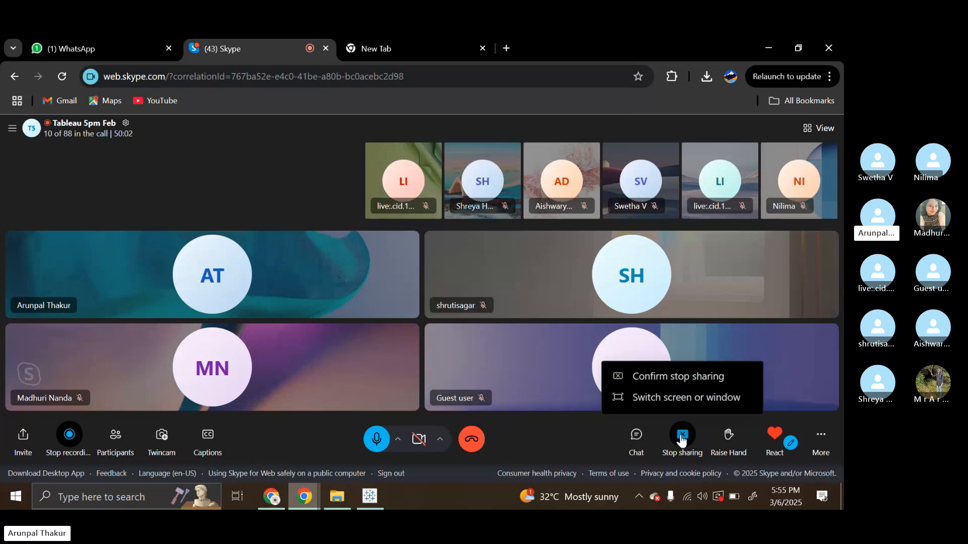
left_click(680, 378)
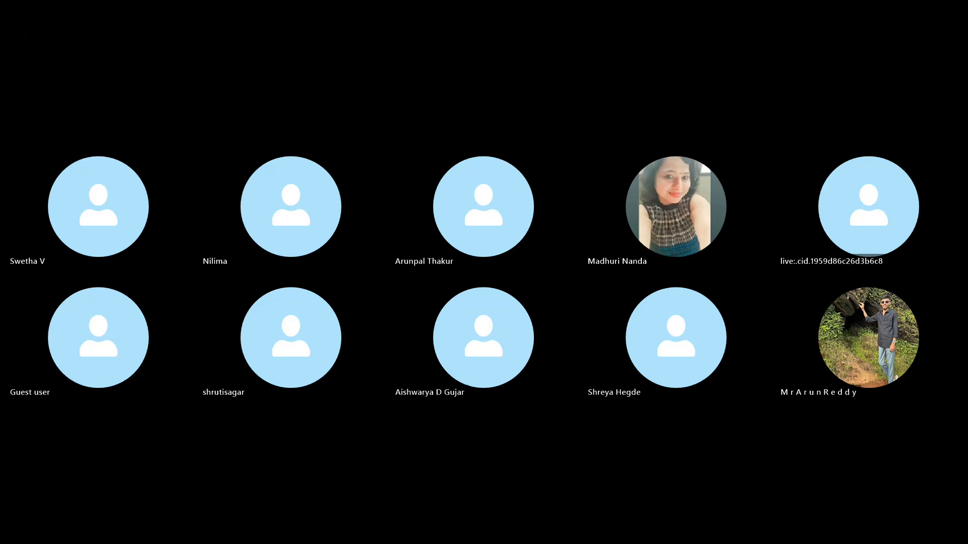